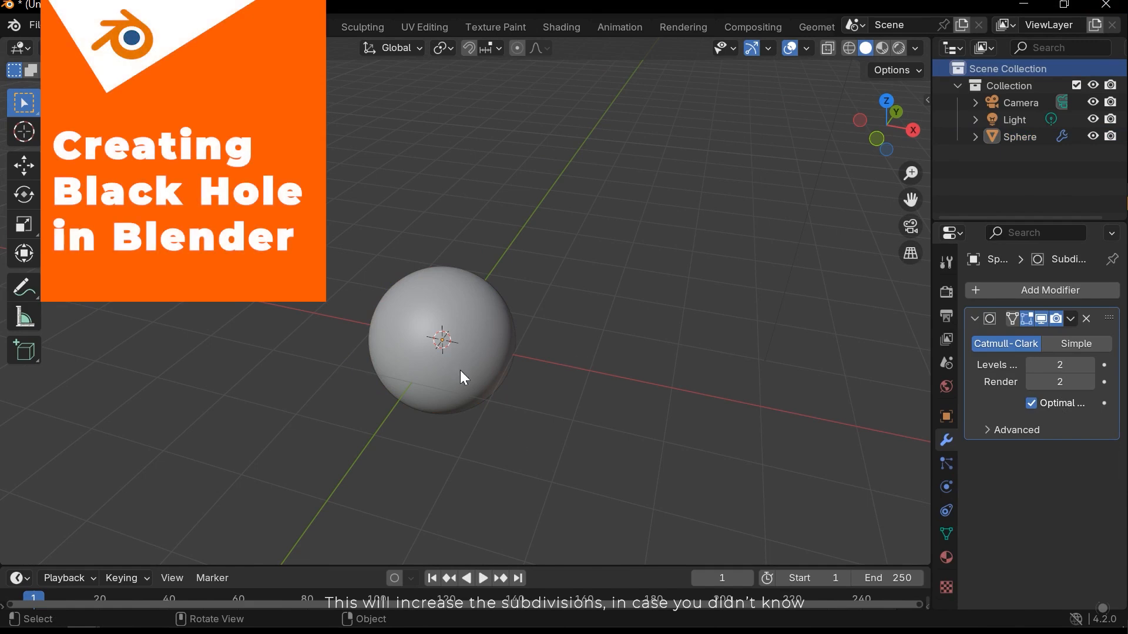
# - Select the sphere, enlarge the timeline area and turn it into a Shader Editor
pyautogui.moveTo(493, 390)
pyautogui.mouseDown(button='middle')
pyautogui.moveTo(429, 330)
pyautogui.moveTo(491, 390)
pyautogui.mouseUp(button='middle')
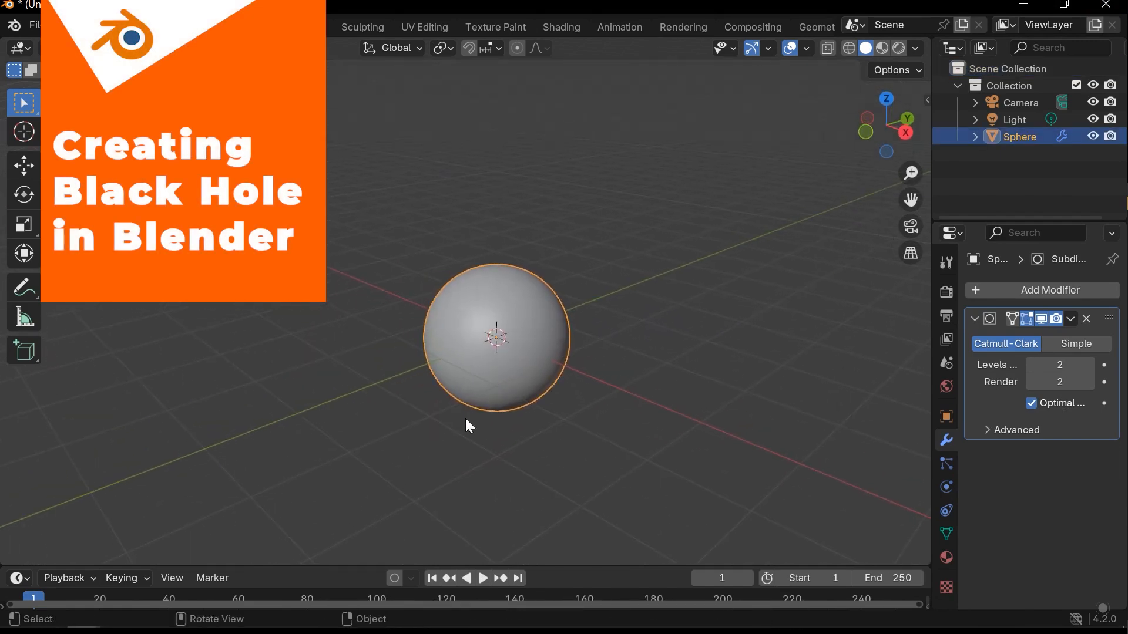
pyautogui.moveTo(381, 567); pyautogui.dragTo(396, 442)
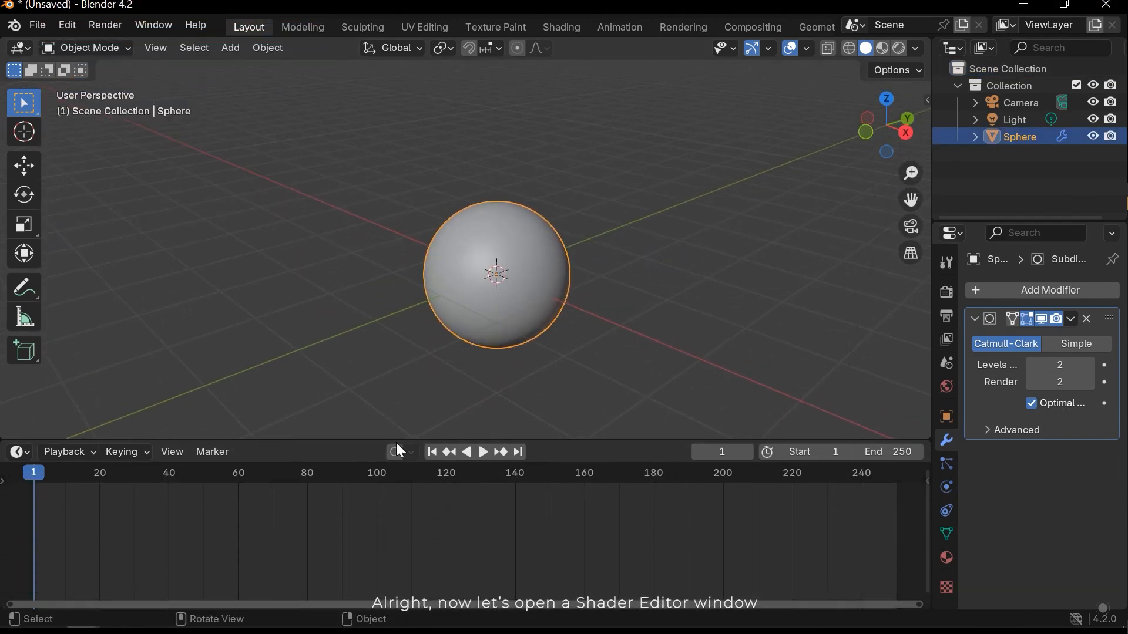
pyautogui.click(19, 453)
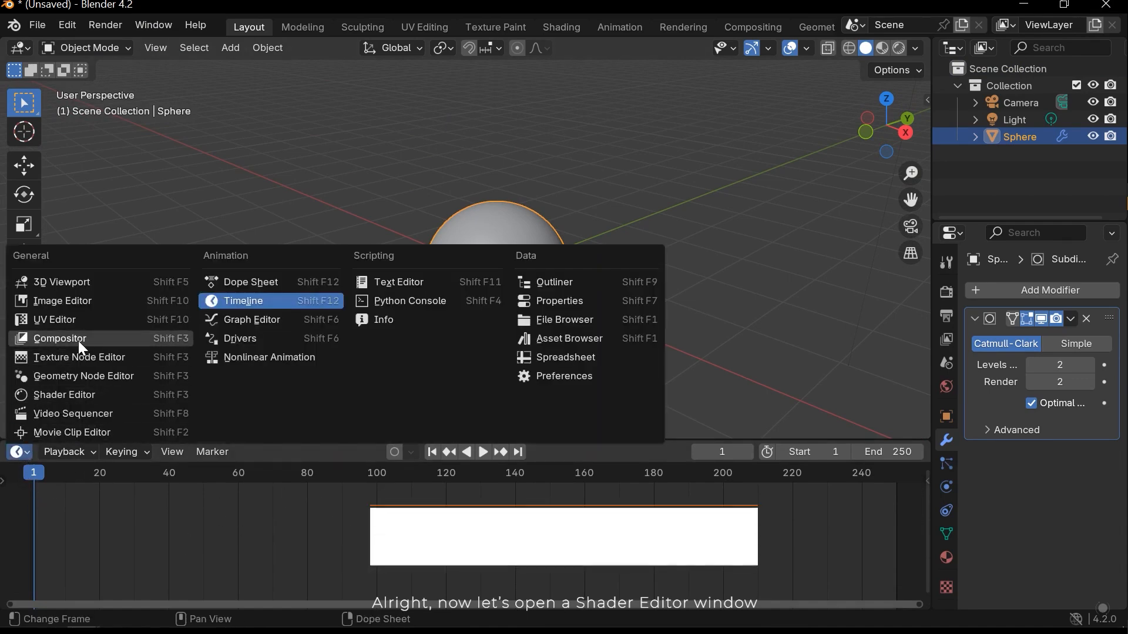
pyautogui.click(65, 394)
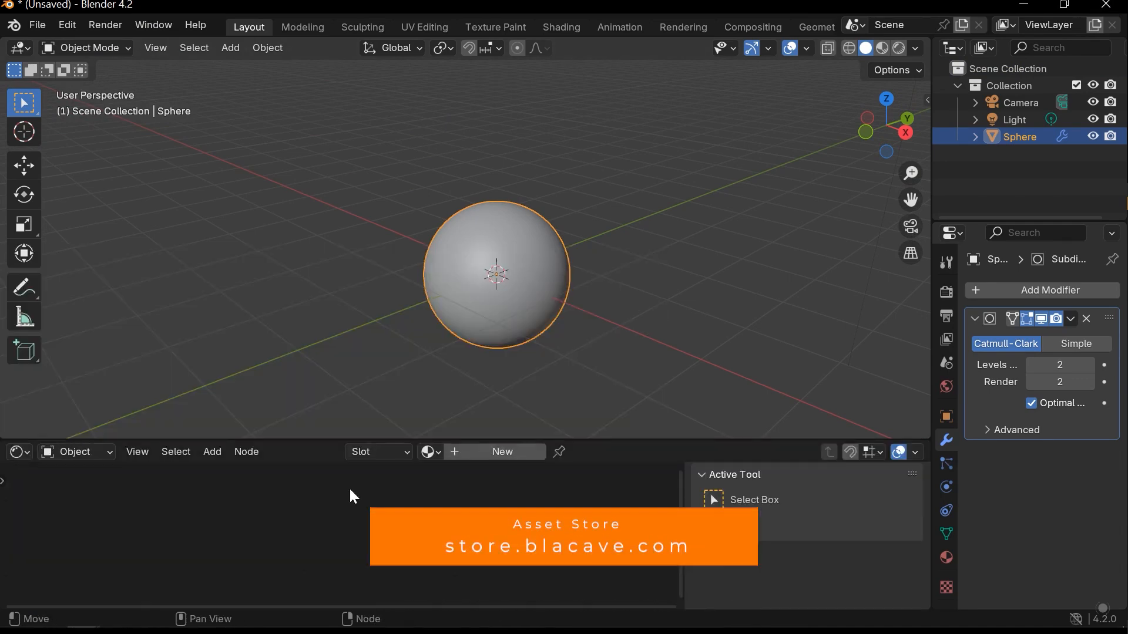
# - Create a new material on the sphere and name it CoreMat
pyautogui.click(496, 456)
pyautogui.doubleClick(521, 453)
pyautogui.write('CoreMat')
pyautogui.press('Return')
# - Enlarge the Shader Editor area and hide its sidebar
pyautogui.moveTo(640, 440); pyautogui.dragTo(643, 373)
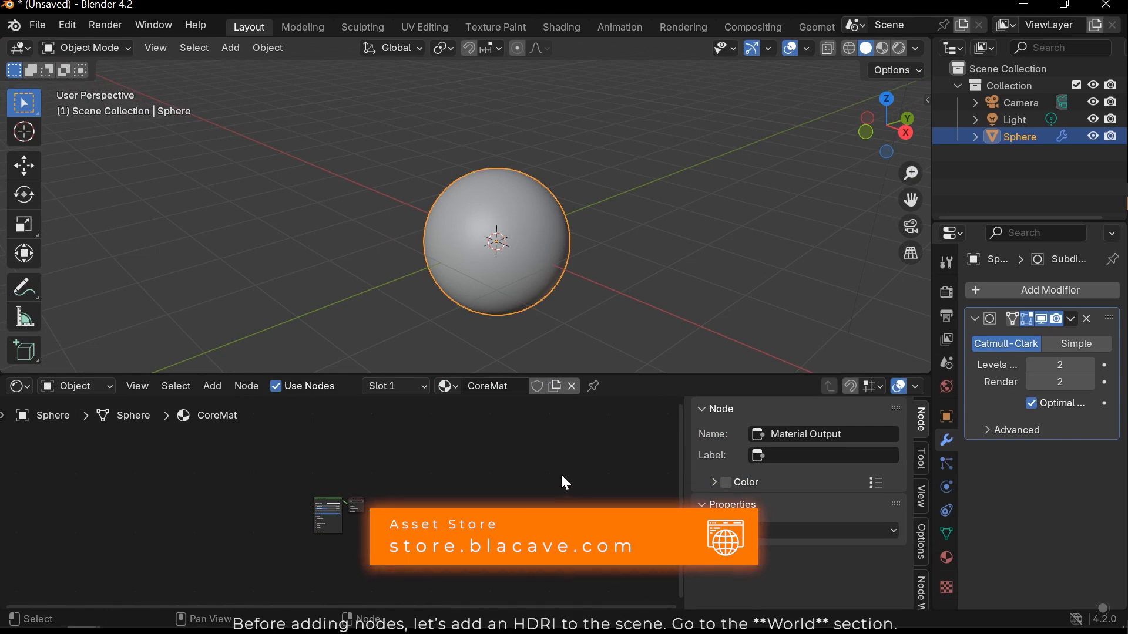
pyautogui.press('n')
pyautogui.scroll(3, 536, 486)
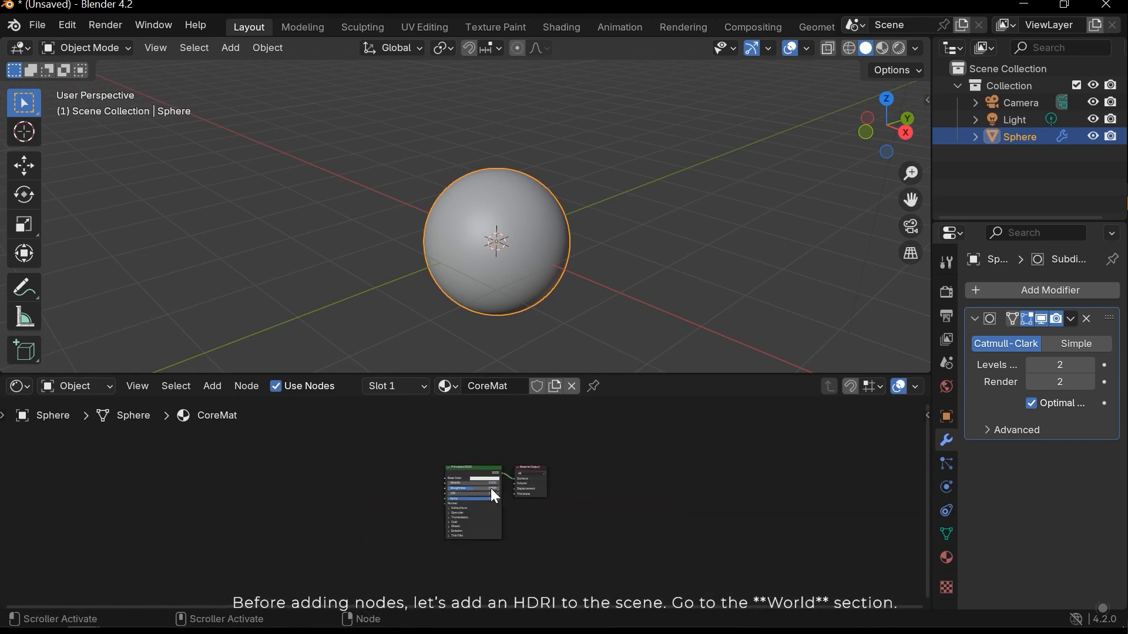
# - Switch the Shader Editor to the World shader and bring its Background and World Output nodes into view
pyautogui.click(109, 388)
pyautogui.click(80, 448)
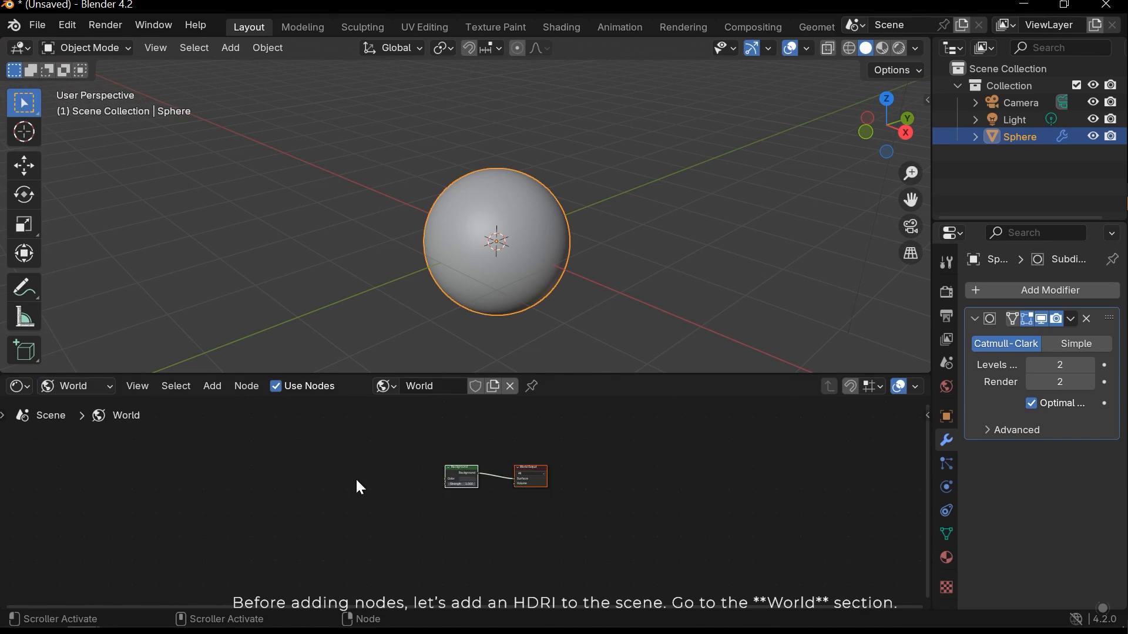
pyautogui.scroll(10, 427, 478)
pyautogui.moveTo(381, 456); pyautogui.dragTo(456, 497, button='middle')
pyautogui.click(456, 497)
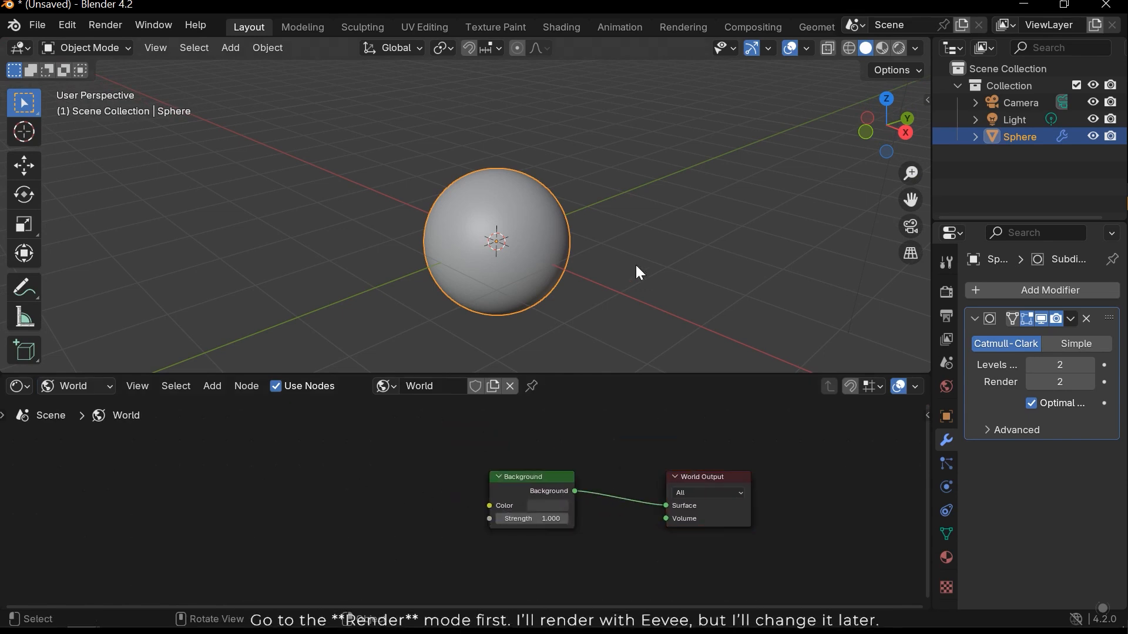
# - Show the render settings and set the 3D viewport to Rendered shading
pyautogui.click(946, 292)
pyautogui.press('z')
pyautogui.click(682, 153)
pyautogui.moveTo(546, 218)
pyautogui.mouseDown(button='middle')
pyautogui.moveTo(434, 219)
pyautogui.moveTo(453, 208)
pyautogui.moveTo(489, 243)
pyautogui.mouseUp(button='middle')
pyautogui.scroll(1, 365, 469)
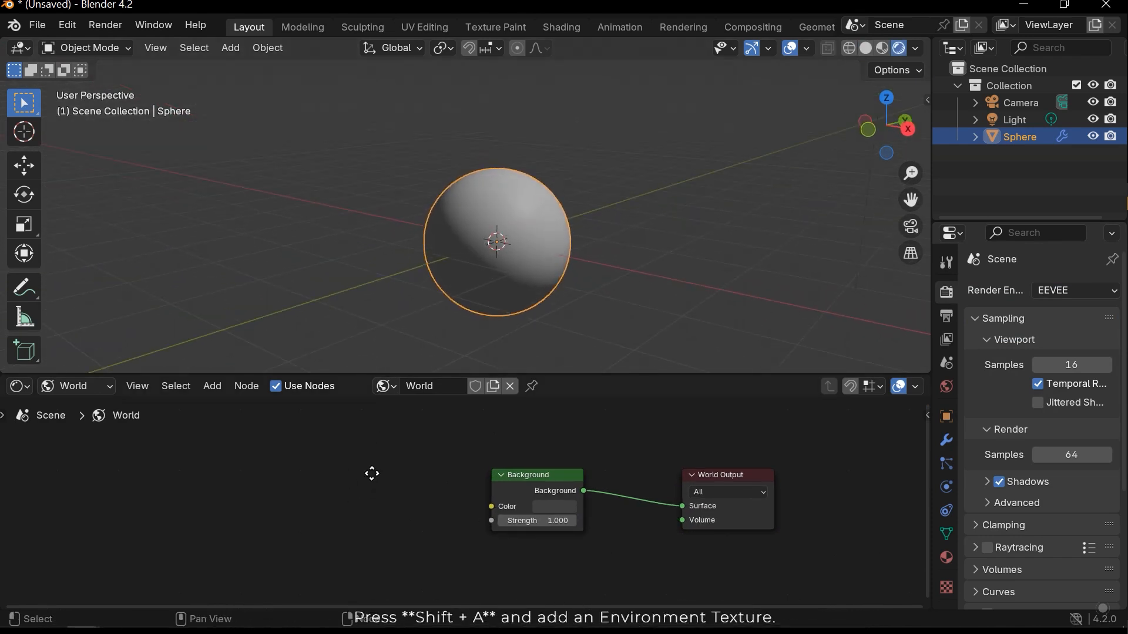
# - Add an Environment Texture node in front of the Background node in the World shader
pyautogui.moveTo(367, 468); pyautogui.dragTo(423, 470, button='middle')
pyautogui.hotkey('shift', 'a')
pyautogui.click(319, 417)
pyautogui.write('en')
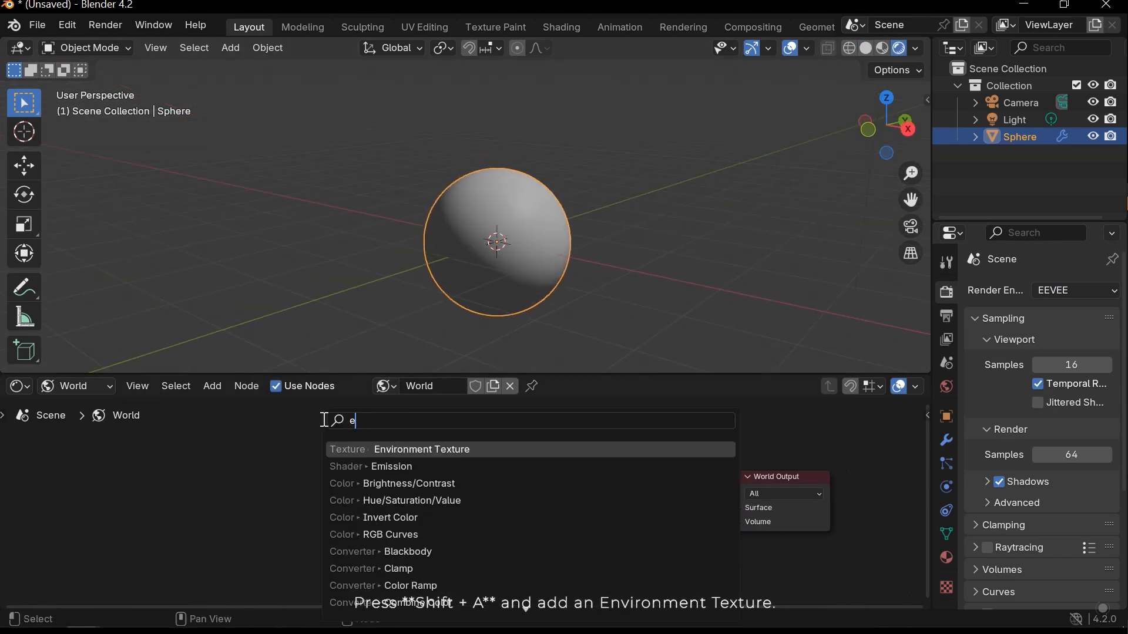
pyautogui.click(403, 449)
pyautogui.click(301, 460)
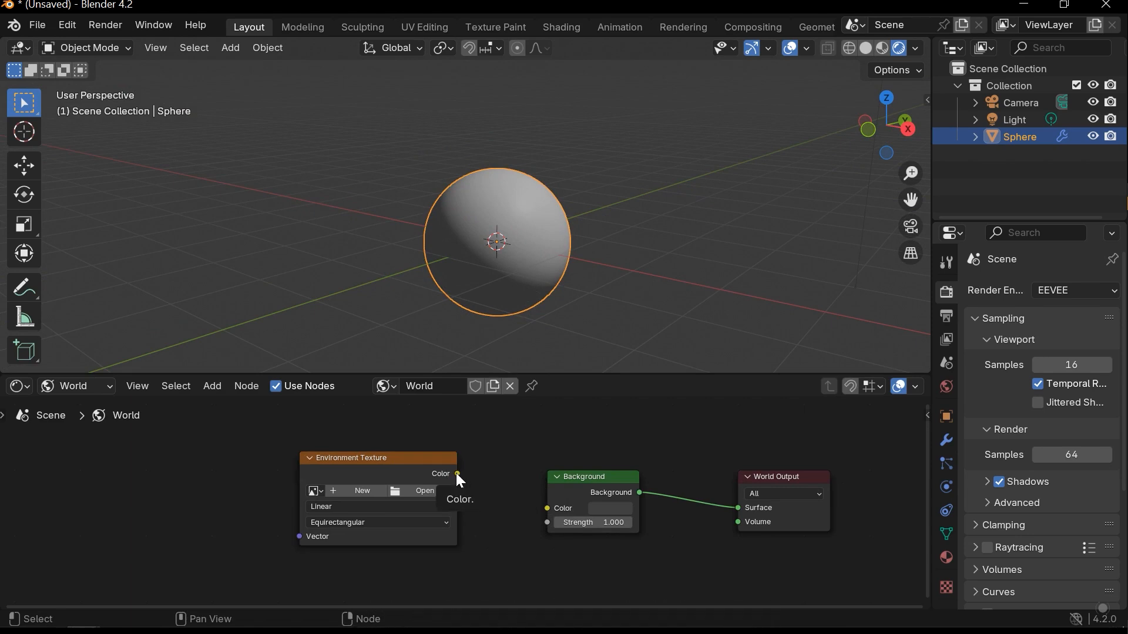
# - Load HDR_blue_nebulae-1.hdr into the Environment Texture and link its Color output to the Background node's Color input
pyautogui.click(427, 491)
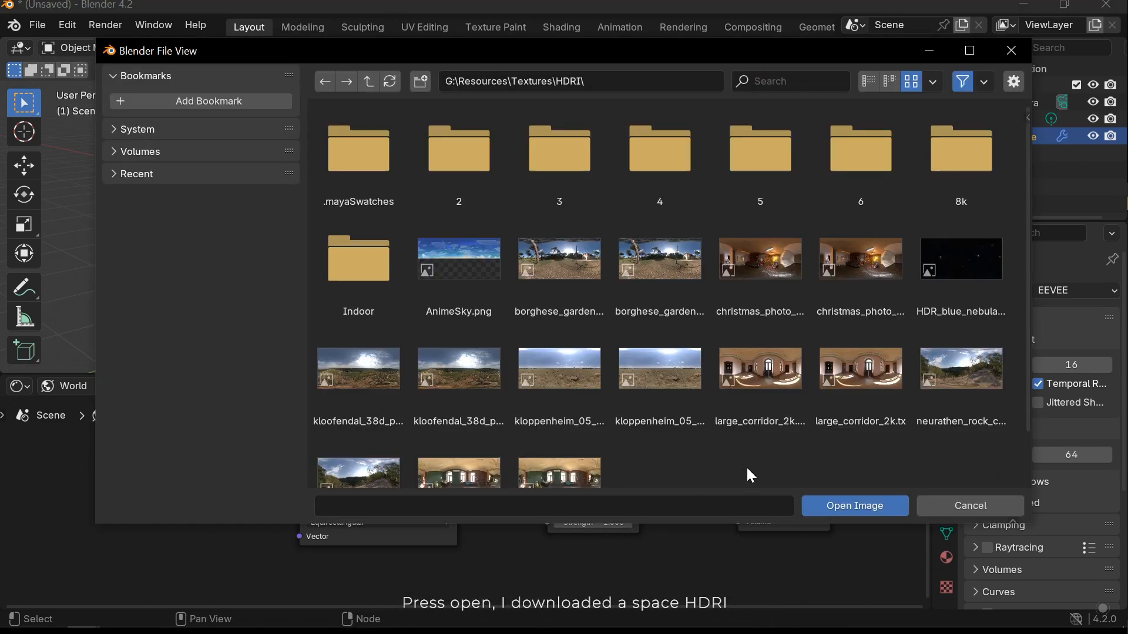
pyautogui.doubleClick(962, 255)
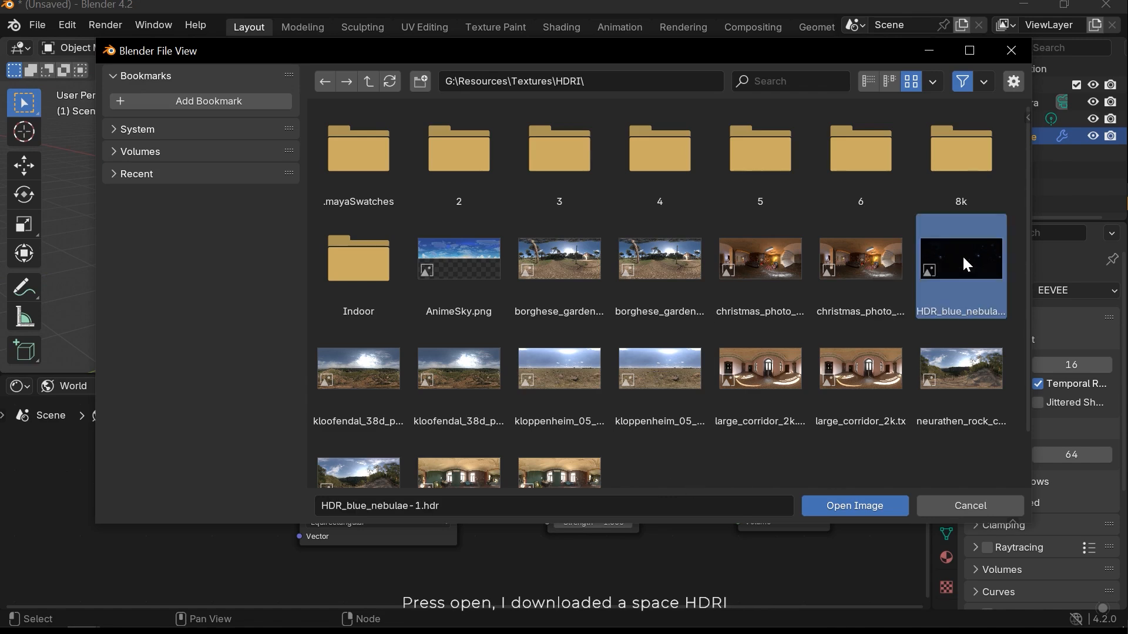
pyautogui.moveTo(458, 474); pyautogui.dragTo(542, 505)
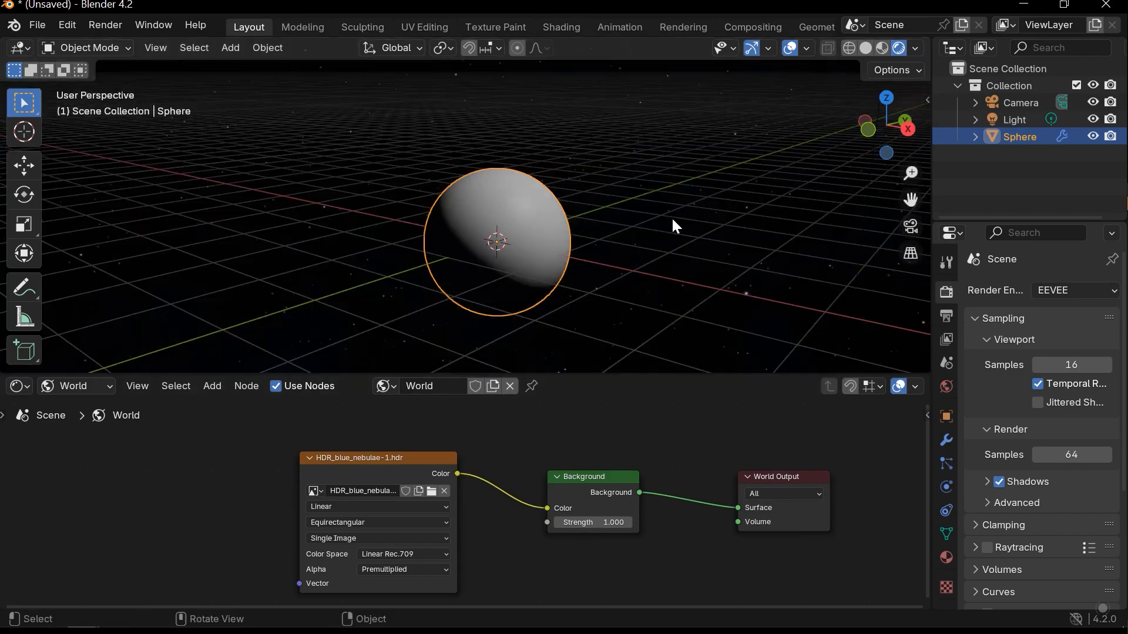
# - Hide the viewport overlays and check the HDRI background around the sphere
pyautogui.moveTo(588, 253); pyautogui.dragTo(278, 230, button='middle')
pyautogui.click(790, 48)
pyautogui.moveTo(584, 232); pyautogui.dragTo(517, 246, button='middle')
pyautogui.click(790, 47)
pyautogui.moveTo(427, 502); pyautogui.dragTo(496, 477, button='middle')
# - Switch the Shader Editor back to the Object shader and add a Refraction BSDF node to CoreMat
pyautogui.click(96, 386)
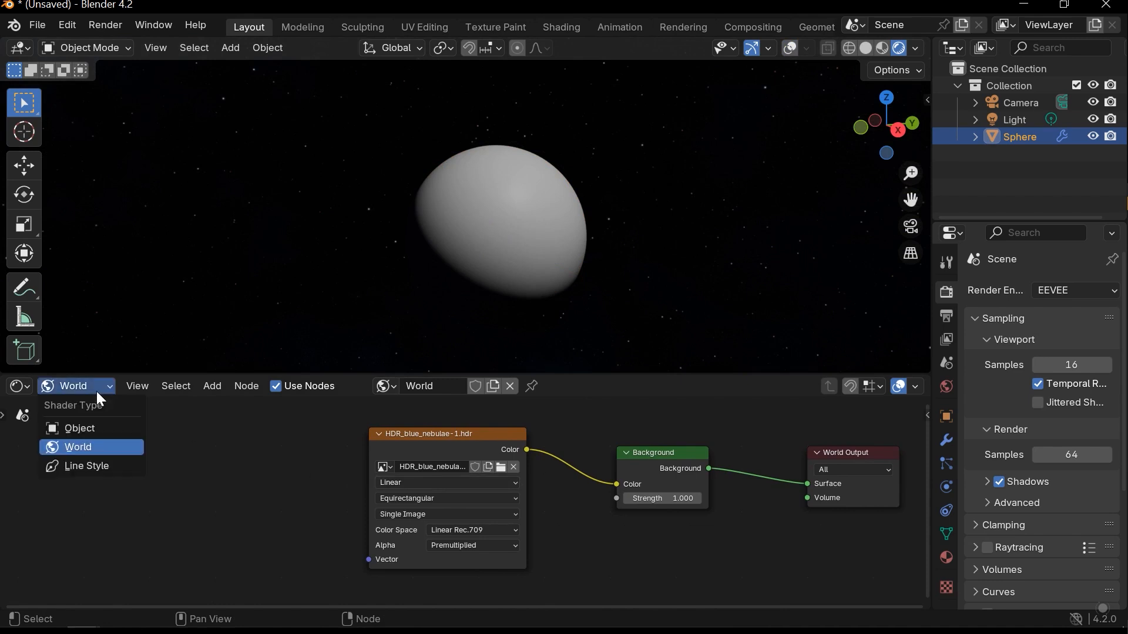
pyautogui.click(75, 427)
pyautogui.scroll(-2, 509, 473)
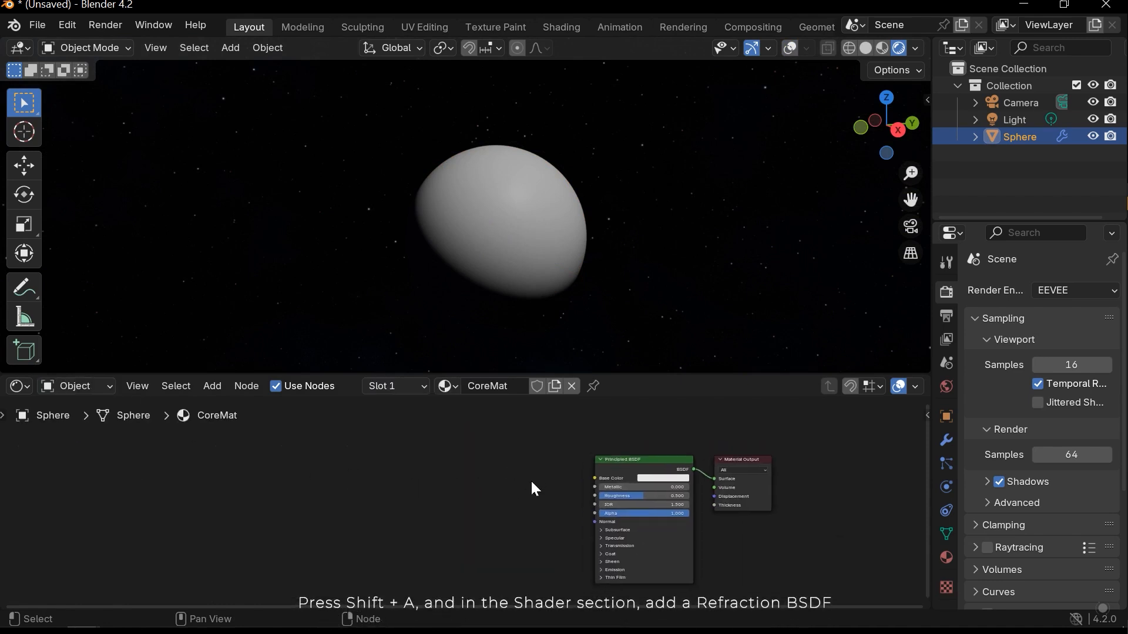
pyautogui.scroll(1, 456, 509)
pyautogui.hotkey('shift', 'a')
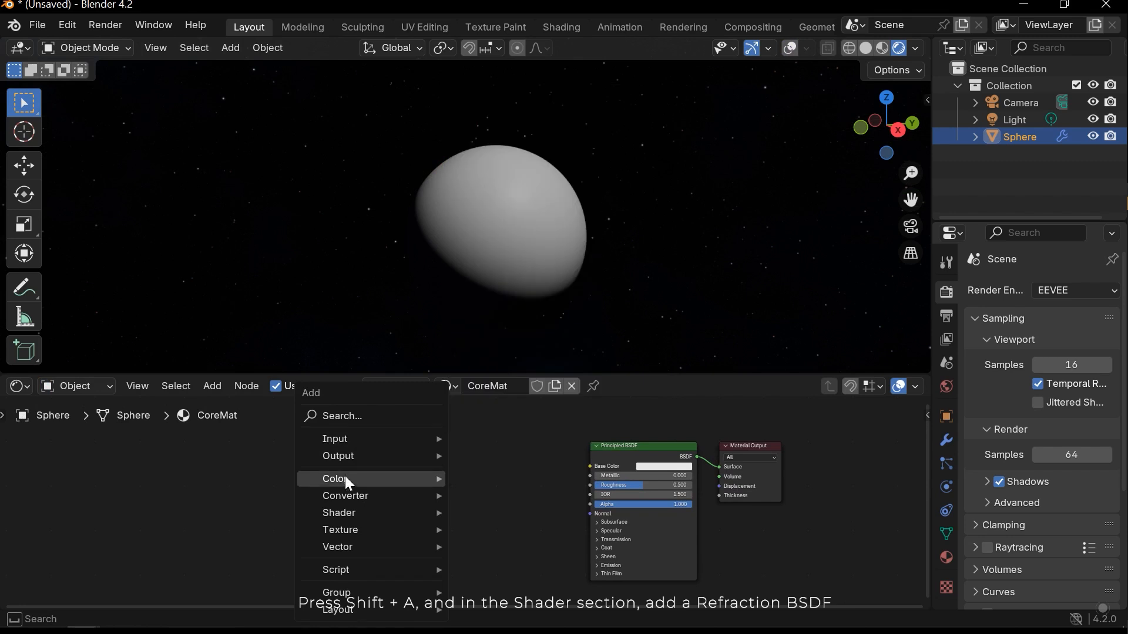
pyautogui.moveTo(350, 514)
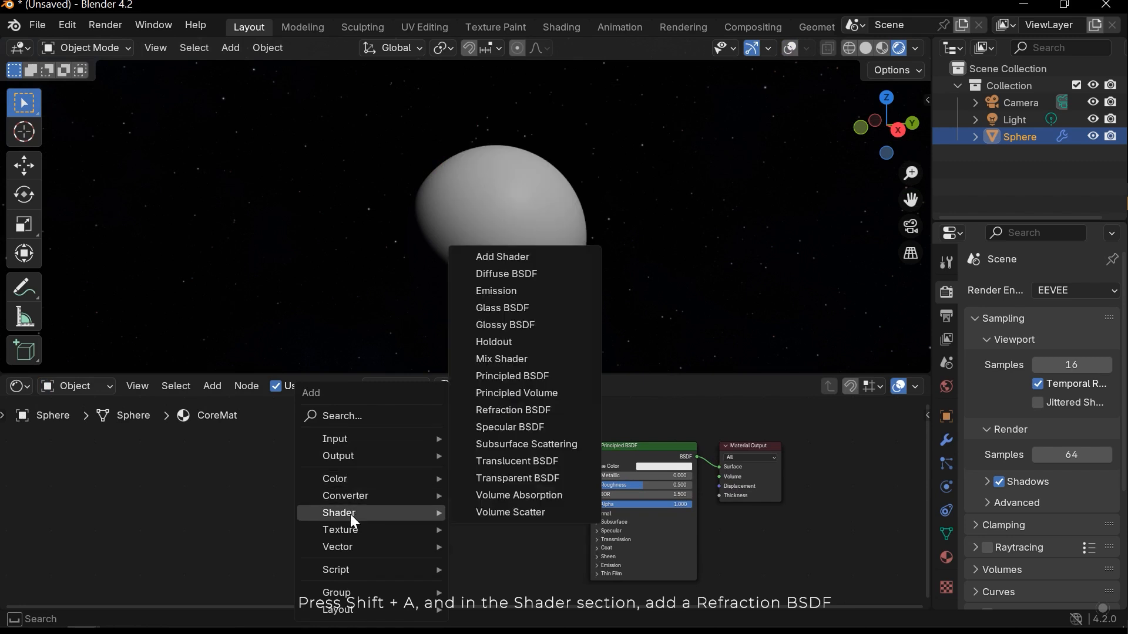
pyautogui.click(557, 410)
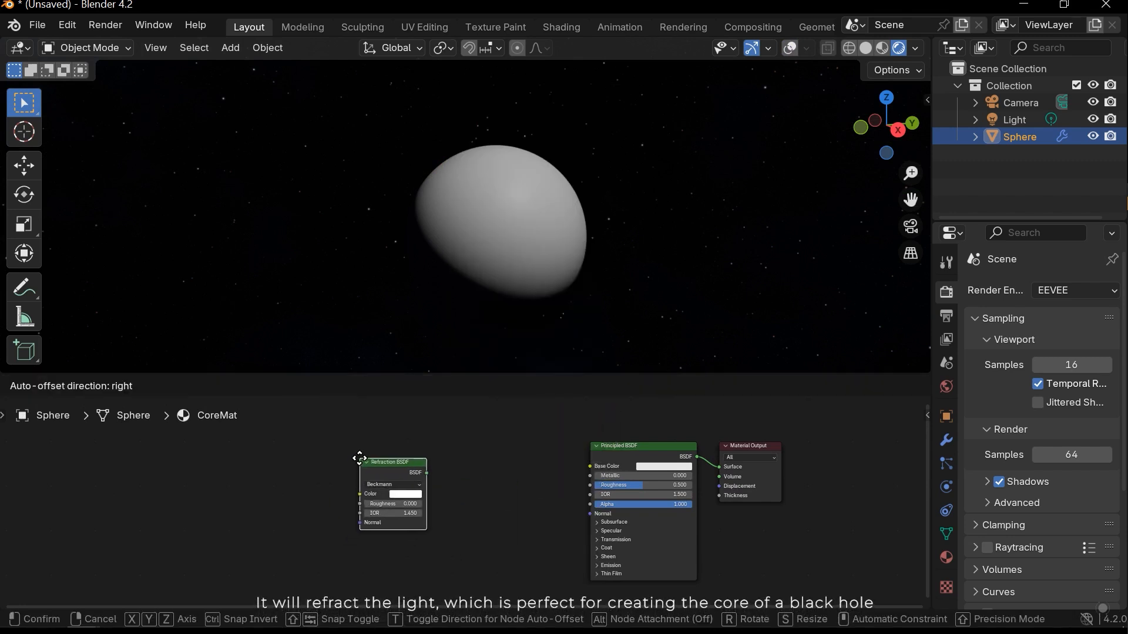
pyautogui.click(362, 459)
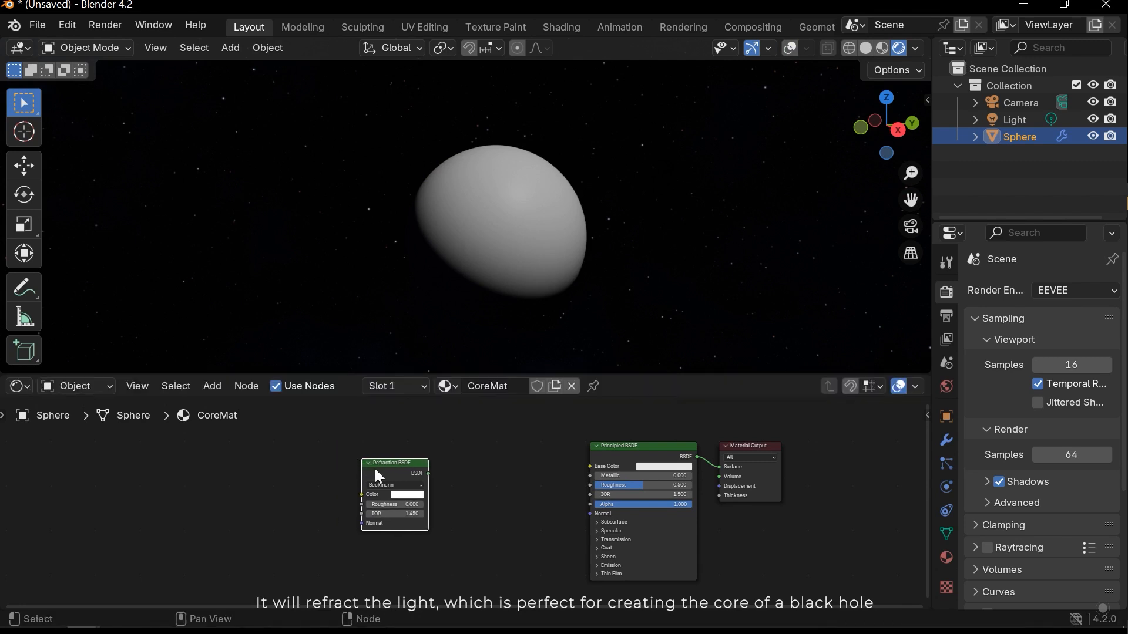
# - Delete the Principled BSDF and link the Refraction BSDF to the Material Output's Surface input
pyautogui.click(647, 445)
pyautogui.press('x')
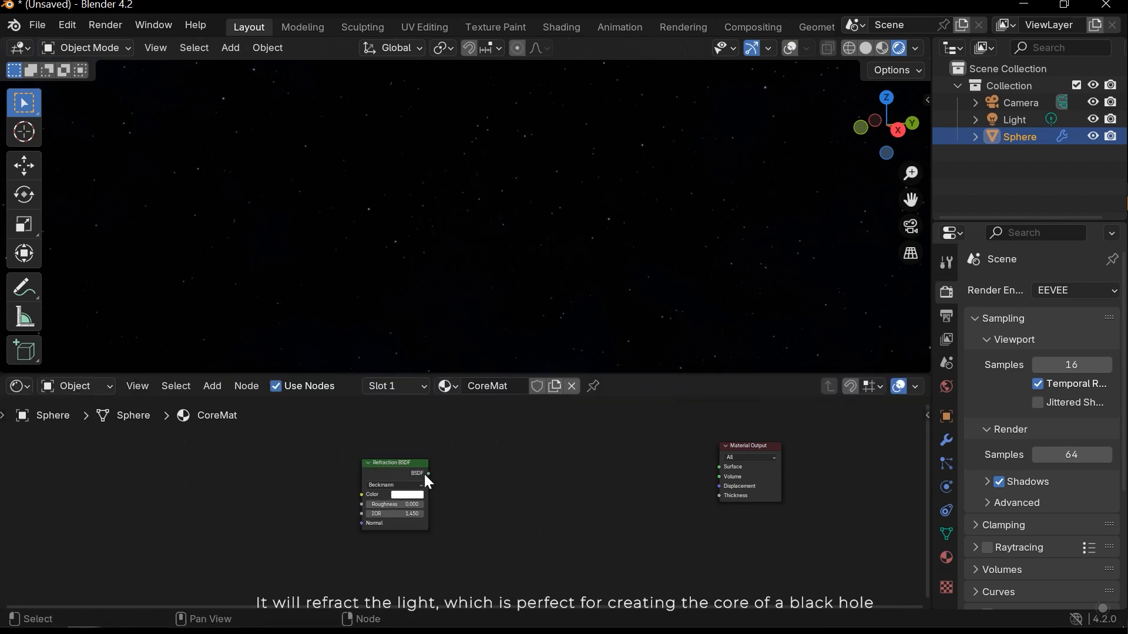
pyautogui.moveTo(429, 473); pyautogui.dragTo(719, 467)
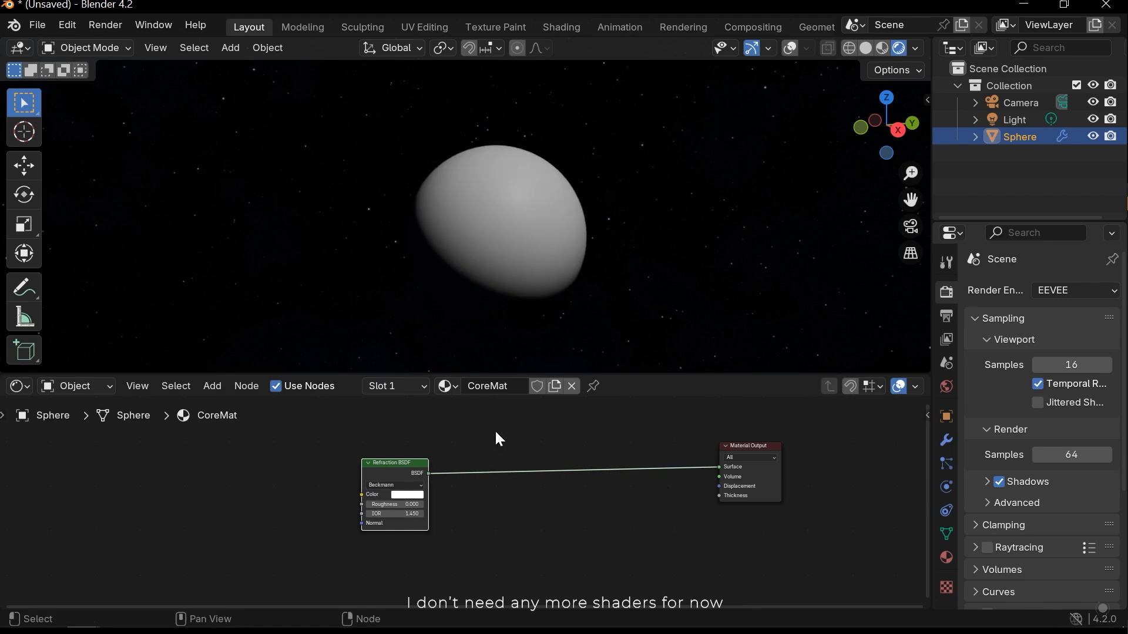
pyautogui.moveTo(590, 258); pyautogui.dragTo(526, 265, button='middle')
# - Set the World shader's Background strength to 6
pyautogui.click(61, 386)
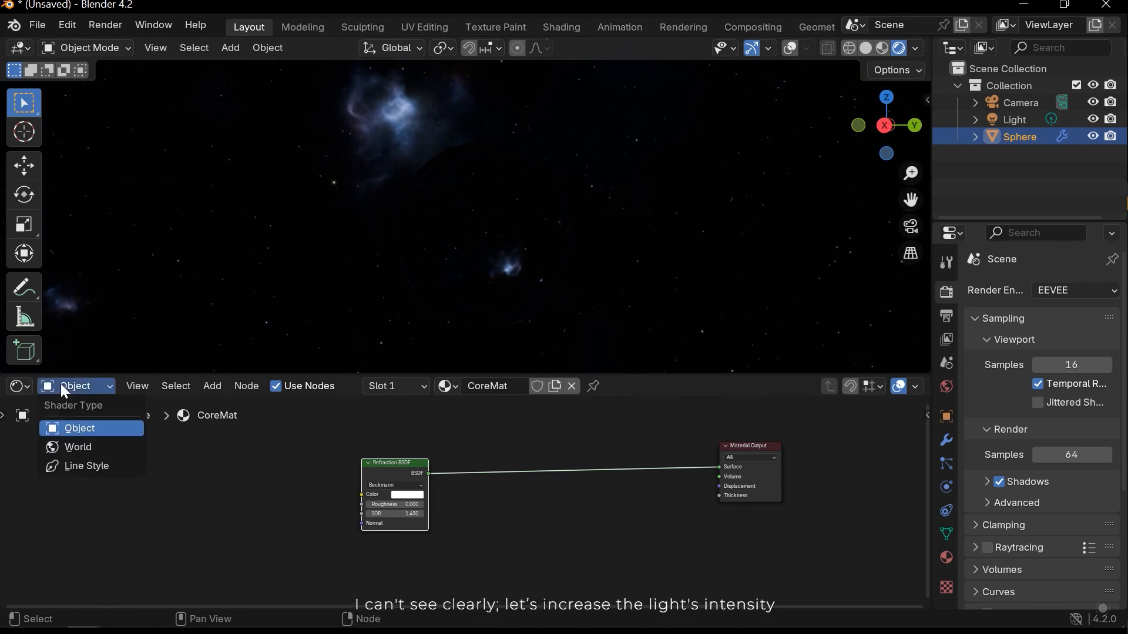
pyautogui.click(77, 446)
pyautogui.scroll(4, 467, 500)
pyautogui.moveTo(648, 491); pyautogui.dragTo(538, 505, button='middle')
pyautogui.scroll(2, 538, 505)
pyautogui.doubleClick(574, 481)
pyautogui.write('6')
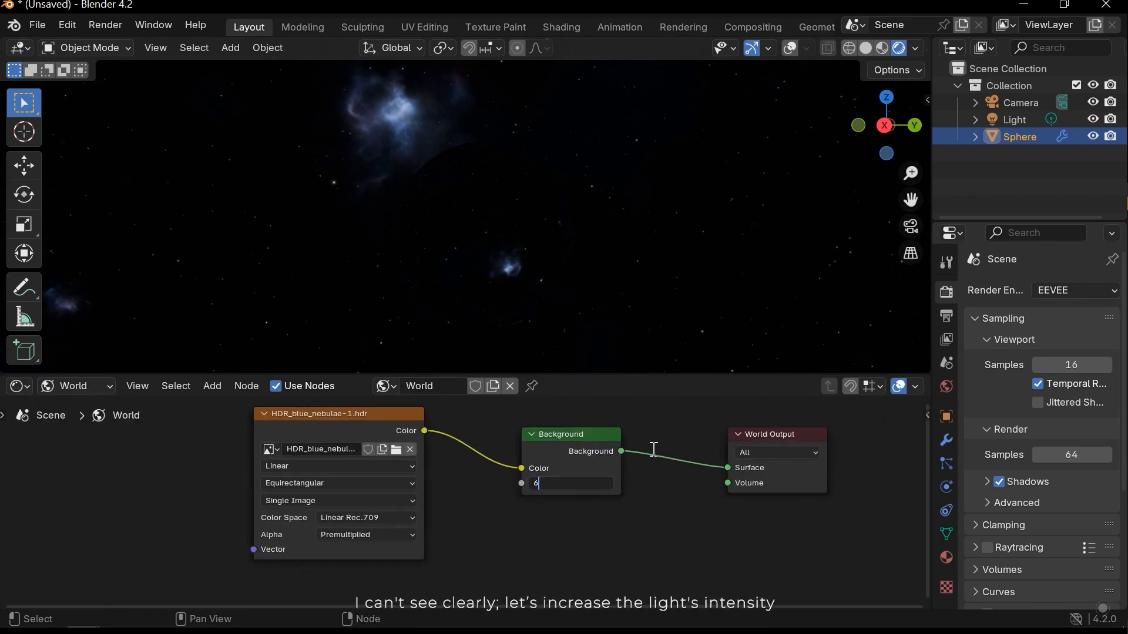
pyautogui.press('Return')
# - Return to the sphere's Object shader and inspect the refraction in the viewport
pyautogui.click(77, 386)
pyautogui.click(79, 428)
pyautogui.moveTo(529, 235)
pyautogui.mouseDown(button='middle')
pyautogui.moveTo(563, 224)
pyautogui.moveTo(522, 188)
pyautogui.moveTo(559, 210)
pyautogui.moveTo(544, 223)
pyautogui.mouseUp(button='middle')
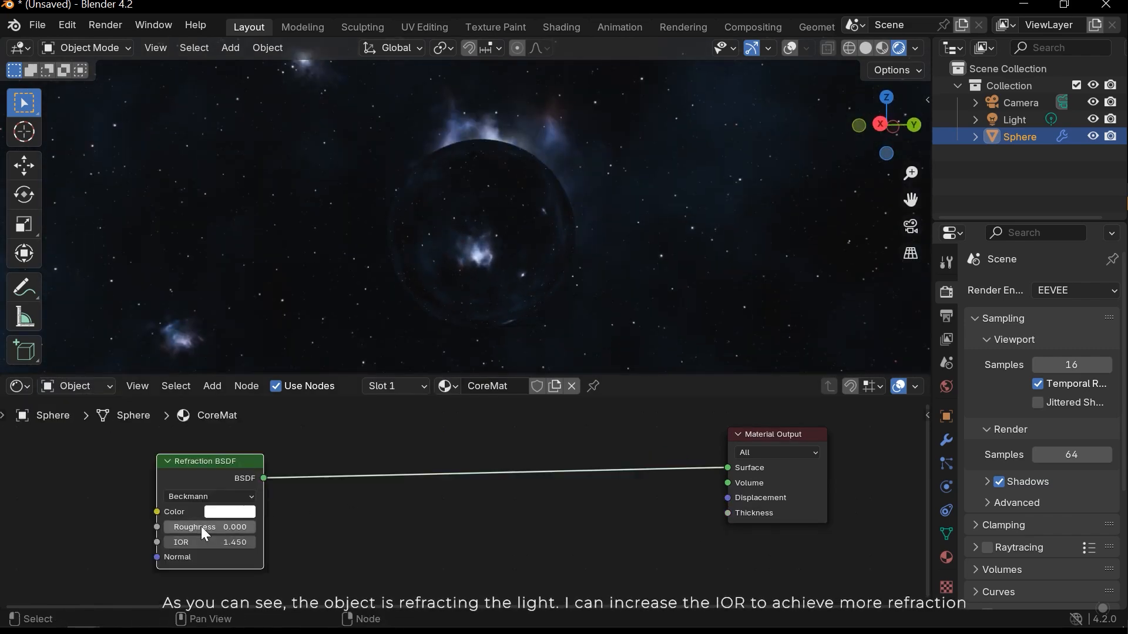
# - Try a higher IOR on the Refraction BSDF, check the sphere and undo the change
pyautogui.moveTo(203, 536); pyautogui.dragTo(329, 536)
pyautogui.moveTo(367, 347); pyautogui.dragTo(548, 274, button='middle')
pyautogui.hotkey('ctrl', 'z')
pyautogui.moveTo(305, 509); pyautogui.dragTo(480, 490, button='middle')
pyautogui.moveTo(369, 515); pyautogui.dragTo(477, 519, button='middle')
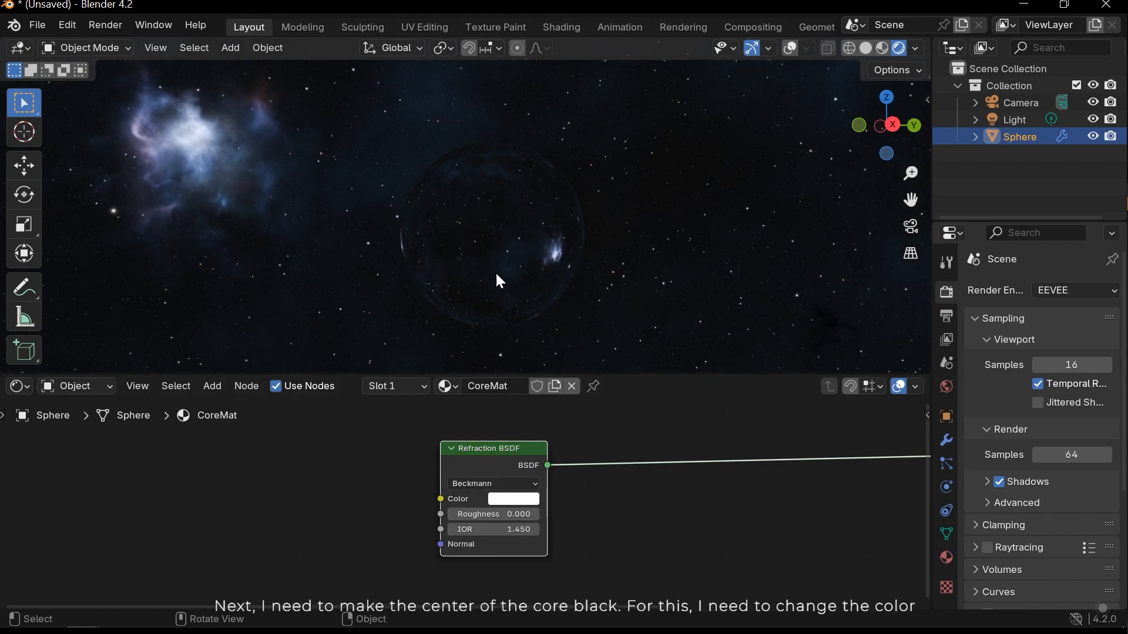
pyautogui.scroll(-2, 415, 509)
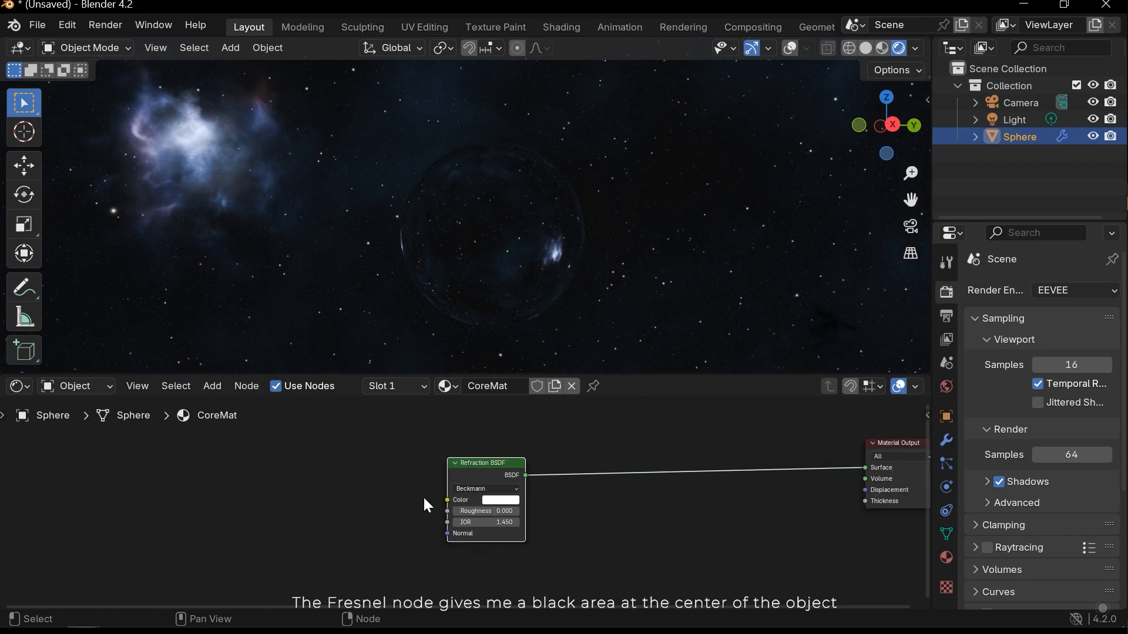
pyautogui.moveTo(416, 508); pyautogui.dragTo(456, 493, button='middle')
pyautogui.hotkey('shift', 'a')
pyautogui.write('fre')
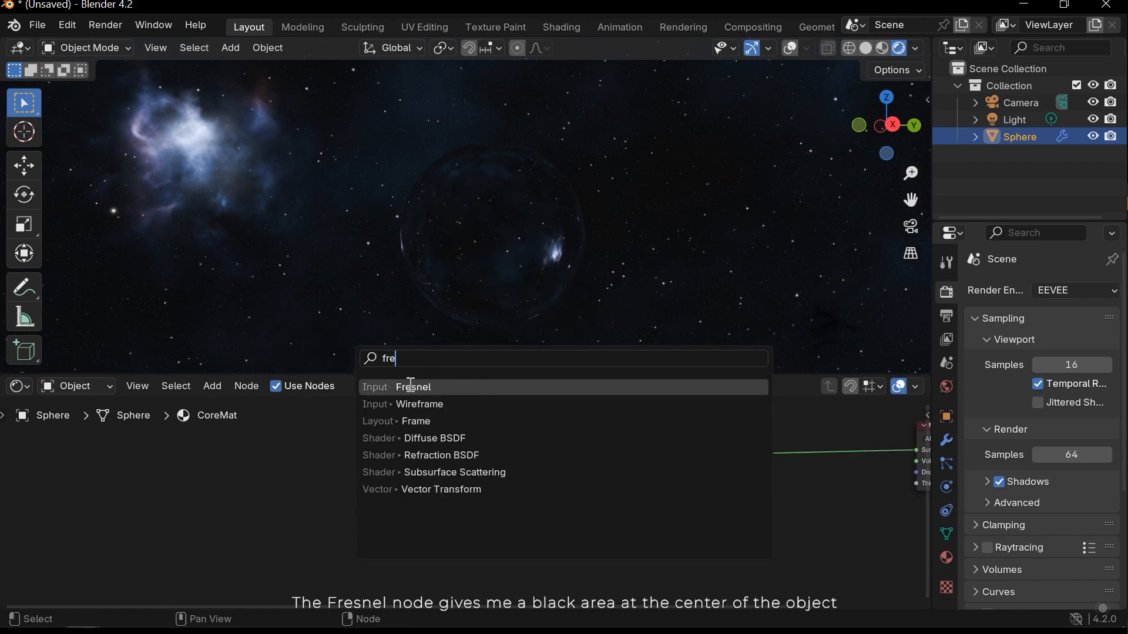
# - Add a Layer Weight node in front of the Refraction BSDF in CoreMat
pyautogui.hotkey('shift', 'a')
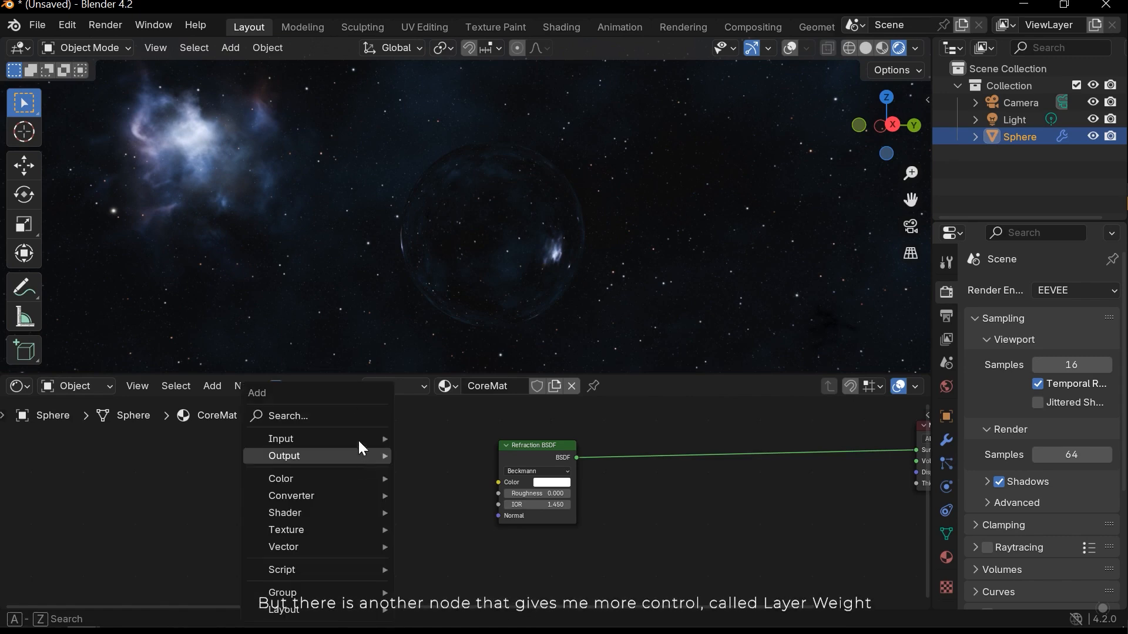
pyautogui.click(307, 412)
pyautogui.write('layer')
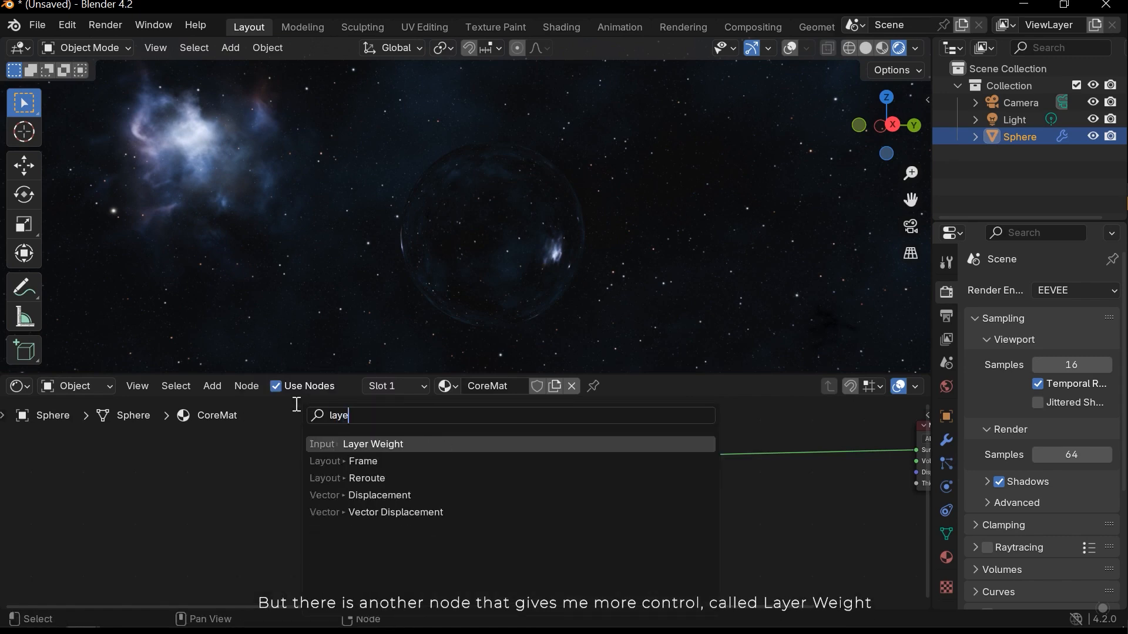
pyautogui.click(347, 443)
pyautogui.click(369, 505)
# - Preview the Layer Weight's Fresnel and Facing outputs on the sphere and relink the Refraction BSDF to the Material Output's Surface input
pyautogui.keyDown('ctrl'); pyautogui.keyDown('shift'); pyautogui.click(310, 478); pyautogui.keyUp('shift'); pyautogui.keyUp('ctrl')
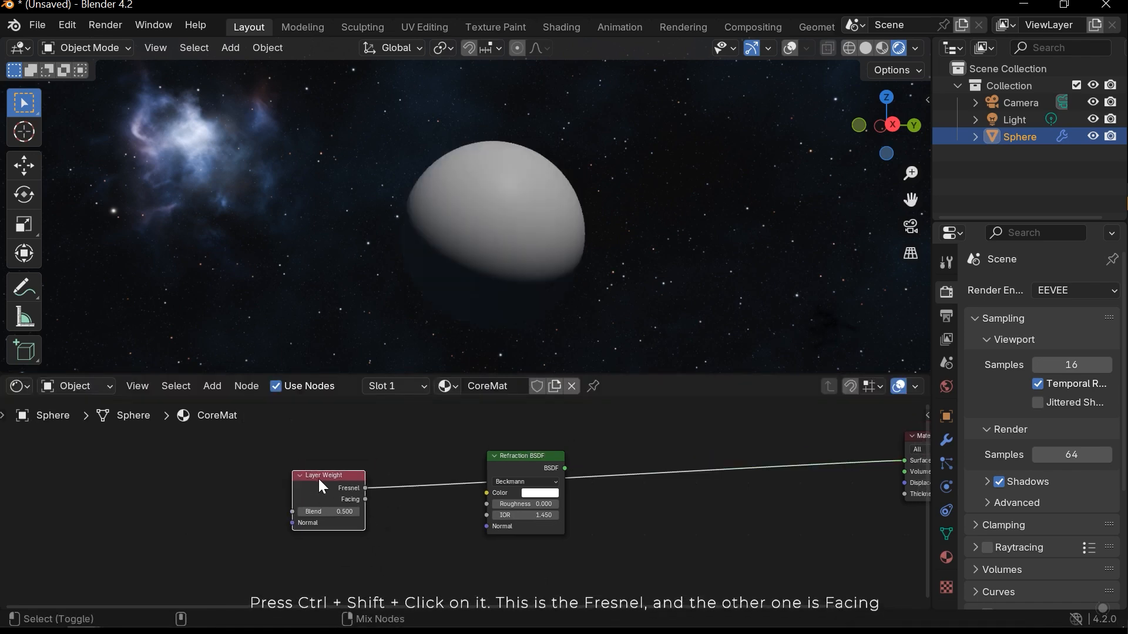
pyautogui.moveTo(548, 232); pyautogui.dragTo(491, 245, button='middle')
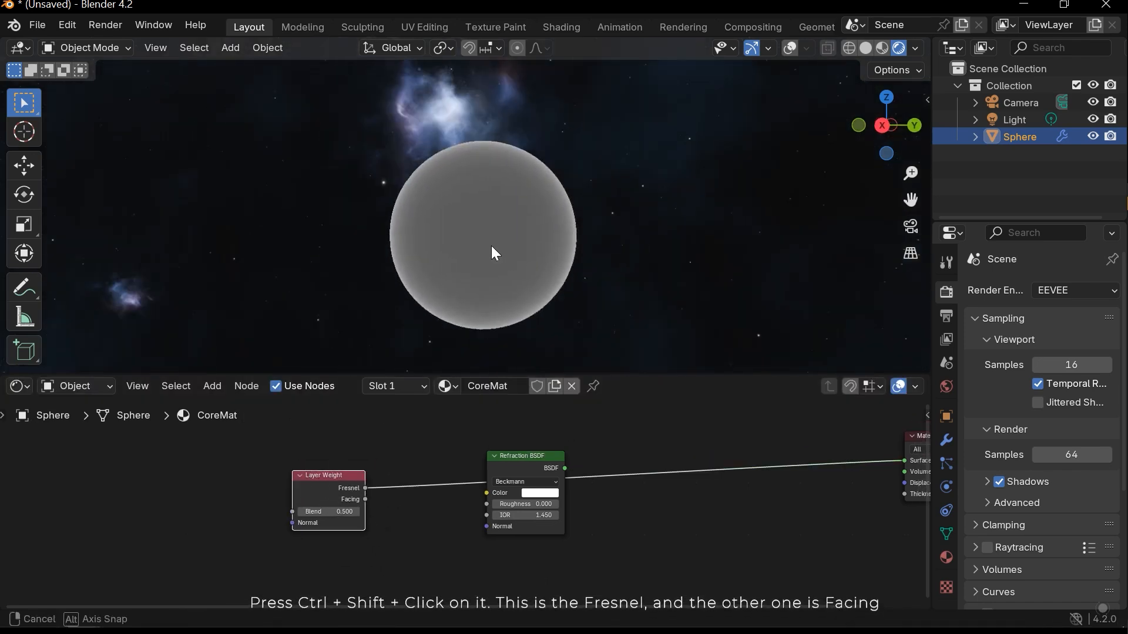
pyautogui.keyDown('ctrl'); pyautogui.keyDown('shift'); pyautogui.click(339, 495); pyautogui.keyUp('shift'); pyautogui.keyUp('ctrl')
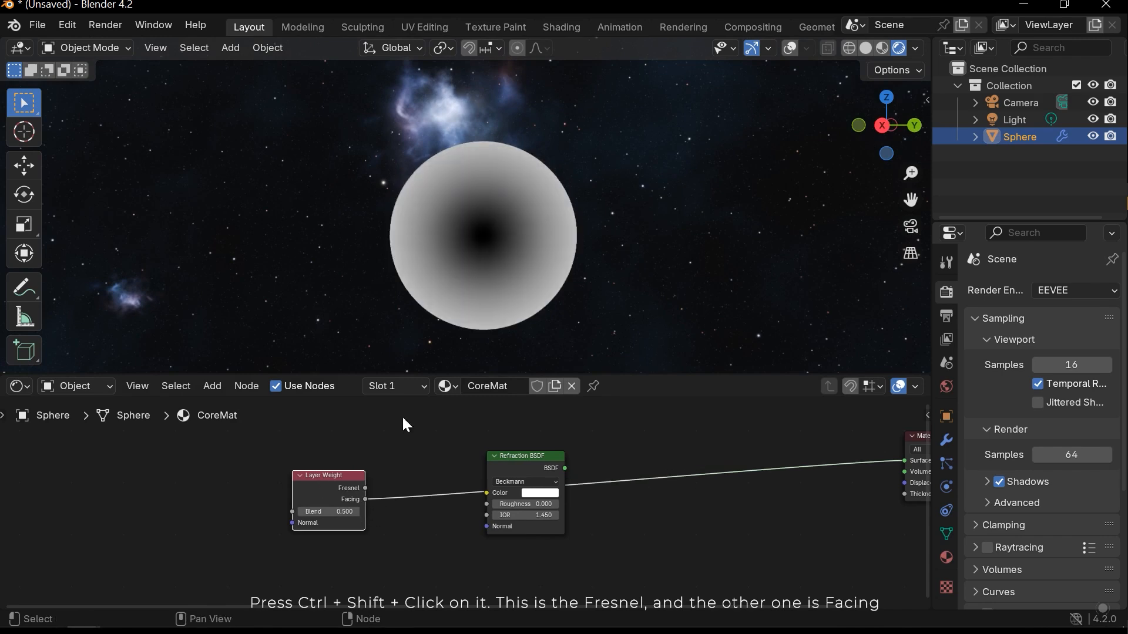
pyautogui.moveTo(491, 259)
pyautogui.mouseDown(button='middle')
pyautogui.moveTo(473, 177)
pyautogui.moveTo(655, 198)
pyautogui.moveTo(533, 263)
pyautogui.moveTo(471, 268)
pyautogui.mouseUp(button='middle')
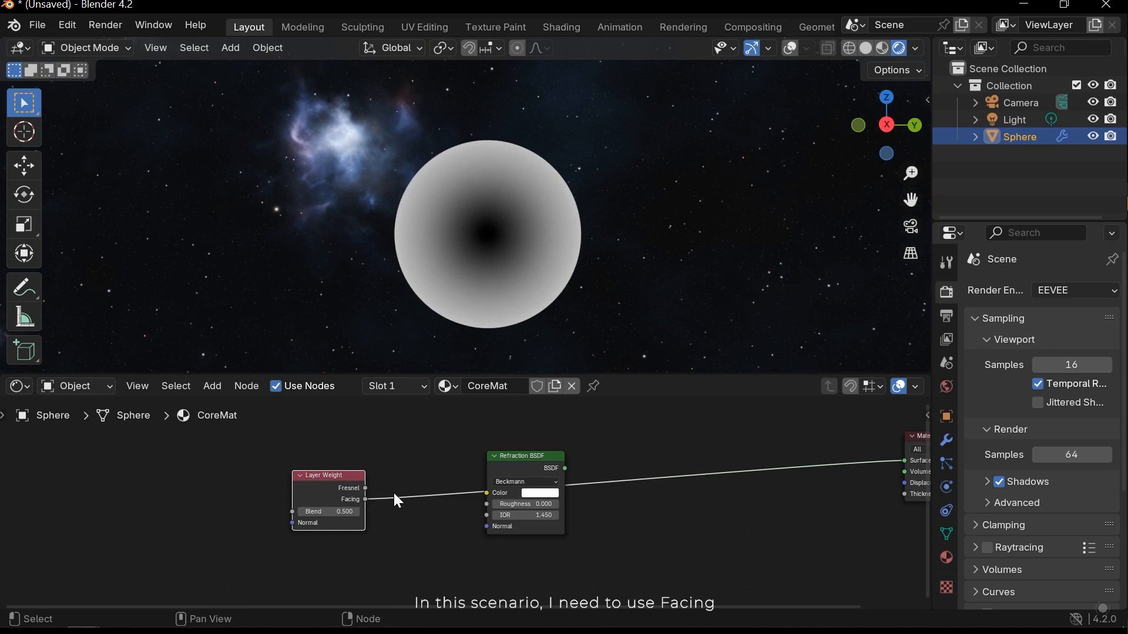
pyautogui.keyDown('ctrl'); pyautogui.moveTo(395, 494); pyautogui.dragTo(373, 501, button='right'); pyautogui.keyUp('ctrl')
pyautogui.moveTo(565, 468); pyautogui.dragTo(904, 461)
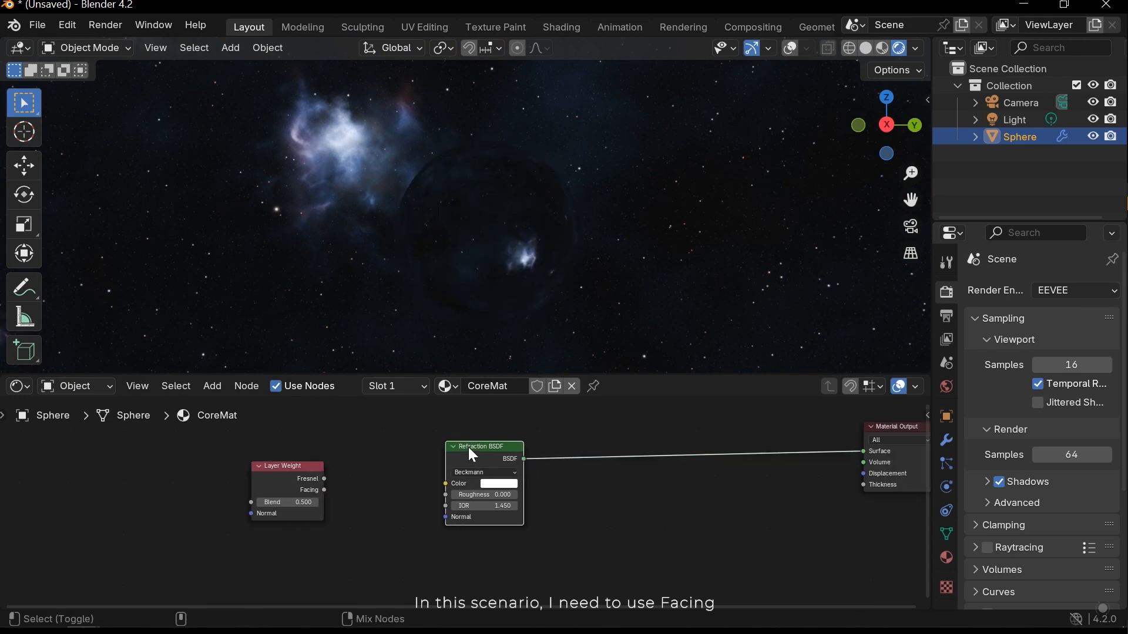
# - Link the Layer Weight's Facing output to the Refraction BSDF's Color and check the blackened core on the sphere
pyautogui.moveTo(324, 490); pyautogui.dragTo(448, 483)
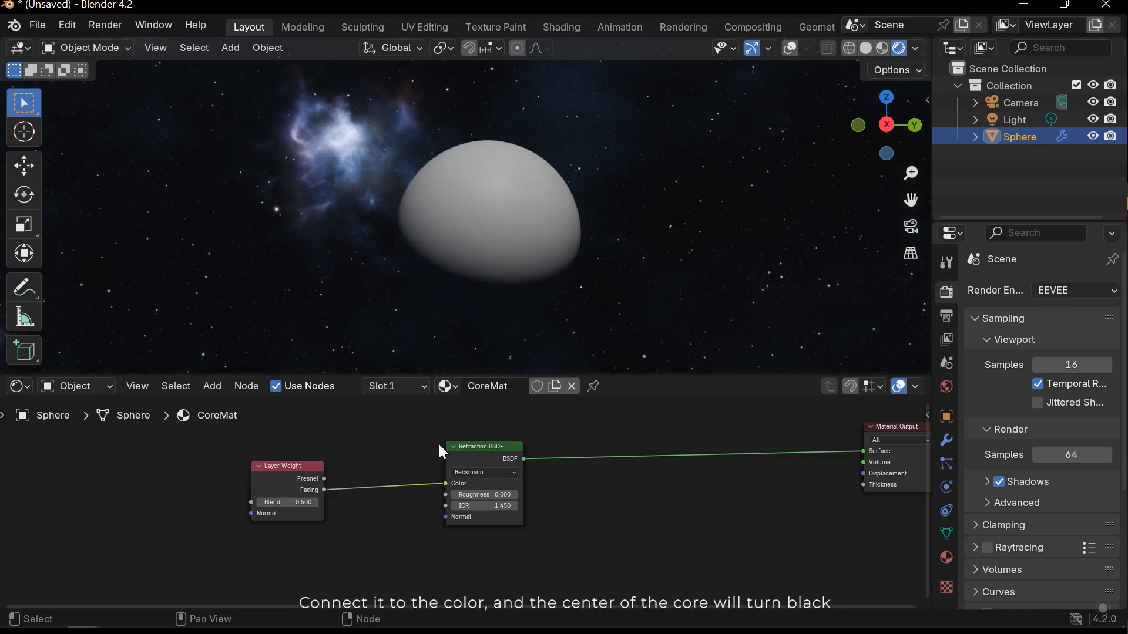
pyautogui.moveTo(289, 476); pyautogui.dragTo(309, 487)
pyautogui.moveTo(446, 317); pyautogui.dragTo(437, 285, button='middle')
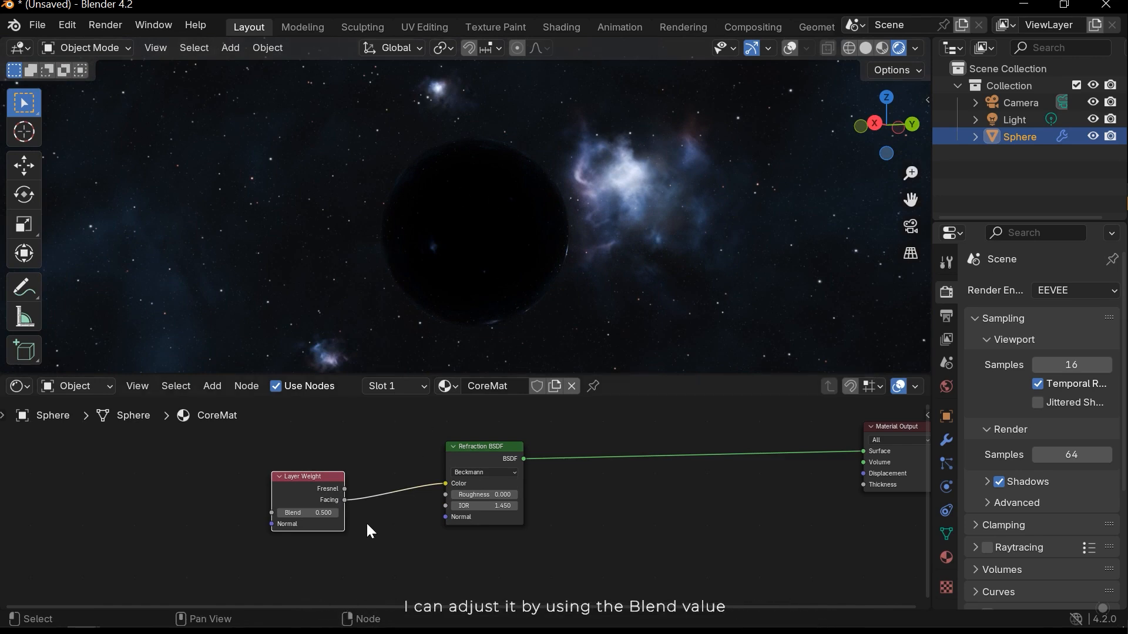
# - Try a Blend value of 0.9 on the Layer Weight node and check the sphere from another angle
pyautogui.scroll(2, 383, 529)
pyautogui.moveTo(322, 525); pyautogui.dragTo(283, 525)
pyautogui.scroll(2, 399, 517)
pyautogui.moveTo(524, 243); pyautogui.dragTo(351, 224, button='middle')
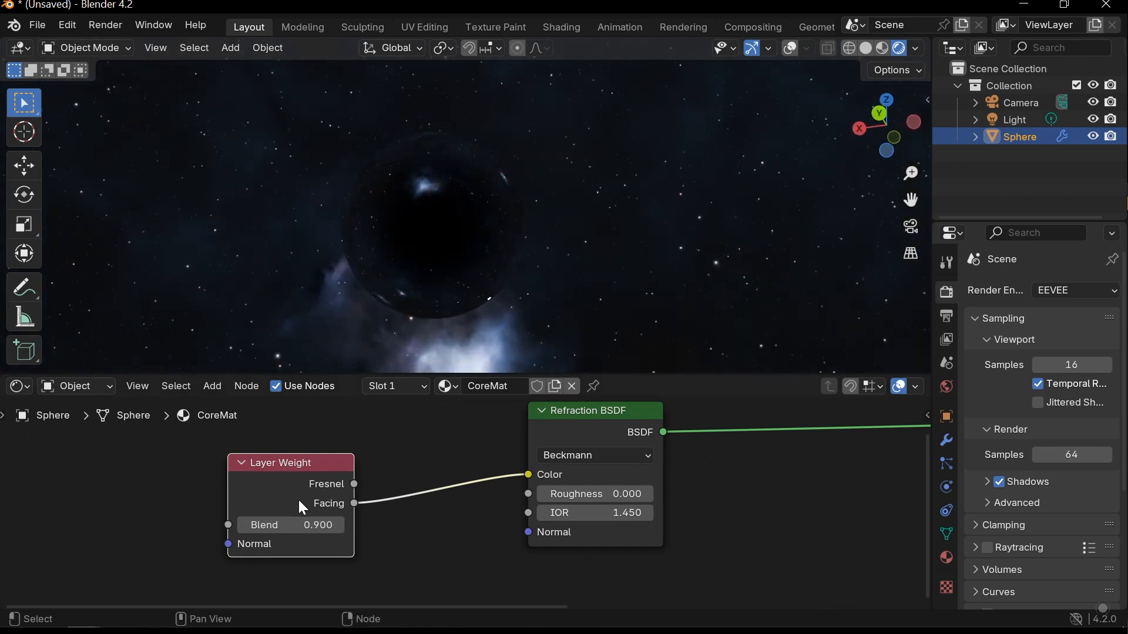
# - Set the Layer Weight's Blend to 0.8 and check the black centre from the other side
pyautogui.click(305, 526)
pyautogui.write('.8')
pyautogui.press('Return')
pyautogui.moveTo(488, 252); pyautogui.dragTo(653, 346, button='middle')
pyautogui.scroll(-3, 502, 479)
pyautogui.moveTo(559, 492); pyautogui.dragTo(407, 509, button='middle')
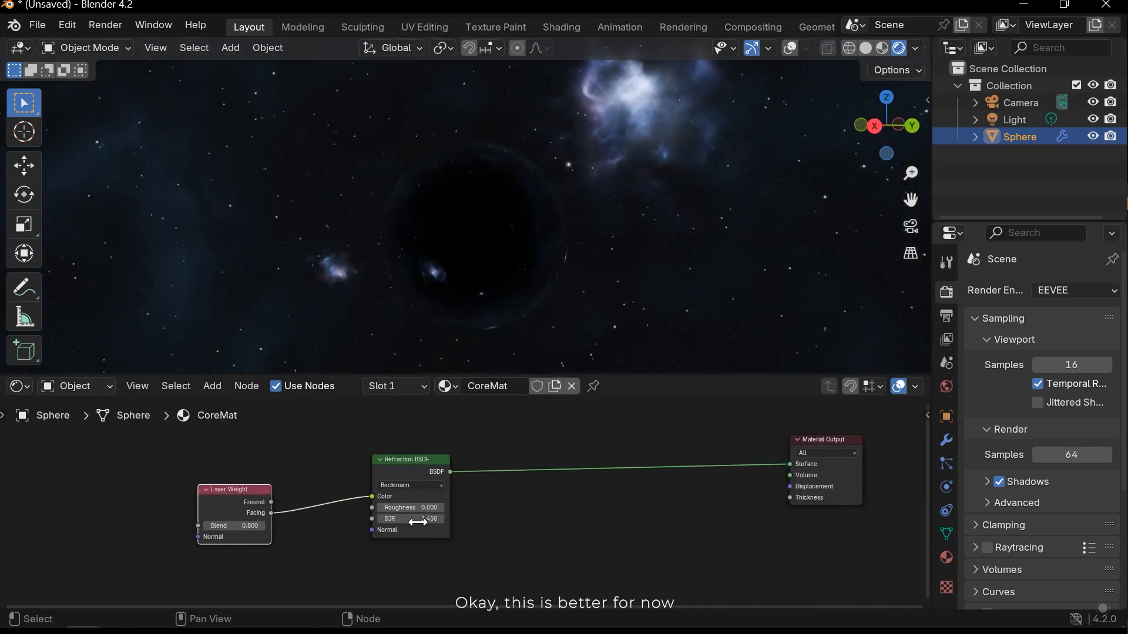
pyautogui.scroll(-2, 467, 517)
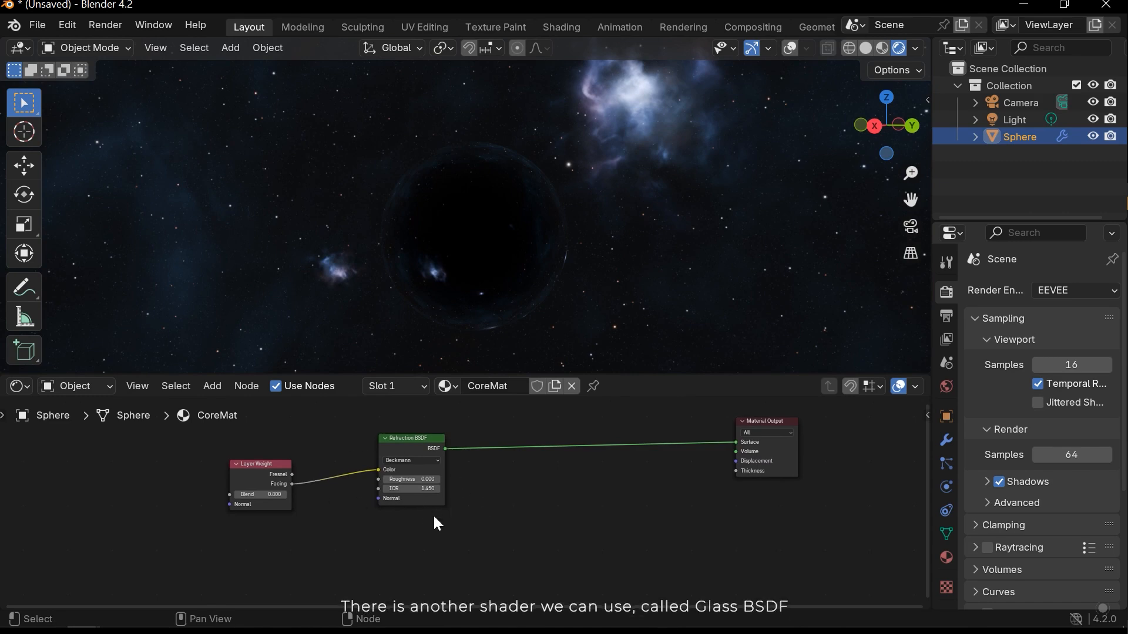
pyautogui.moveTo(441, 542); pyautogui.dragTo(443, 521, button='middle')
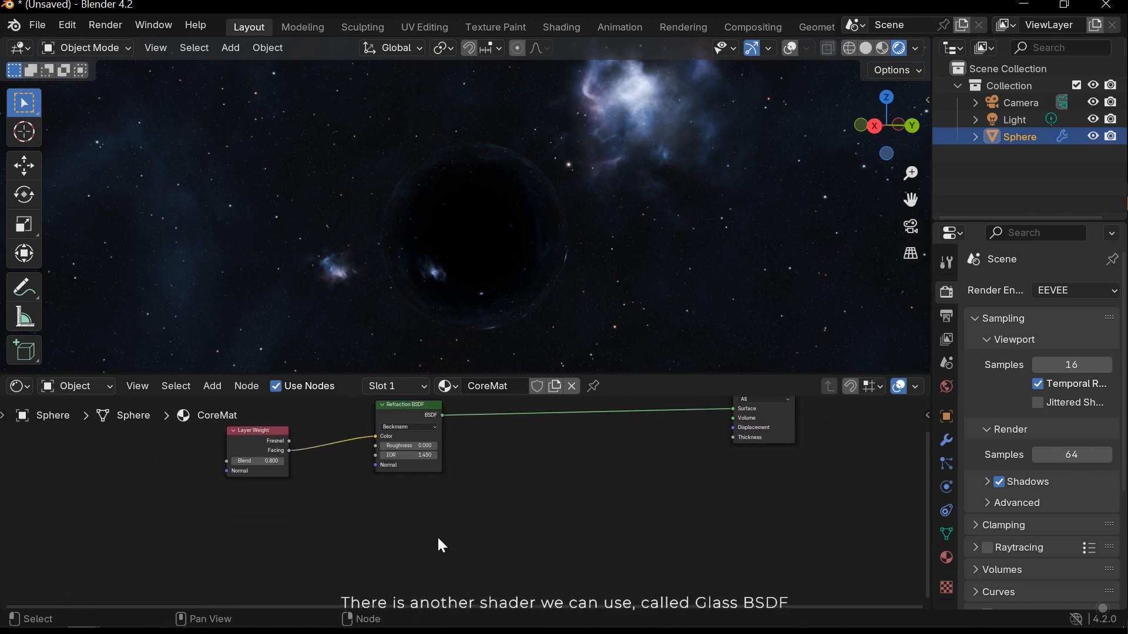
pyautogui.hotkey('shift', 'a')
pyautogui.moveTo(417, 510)
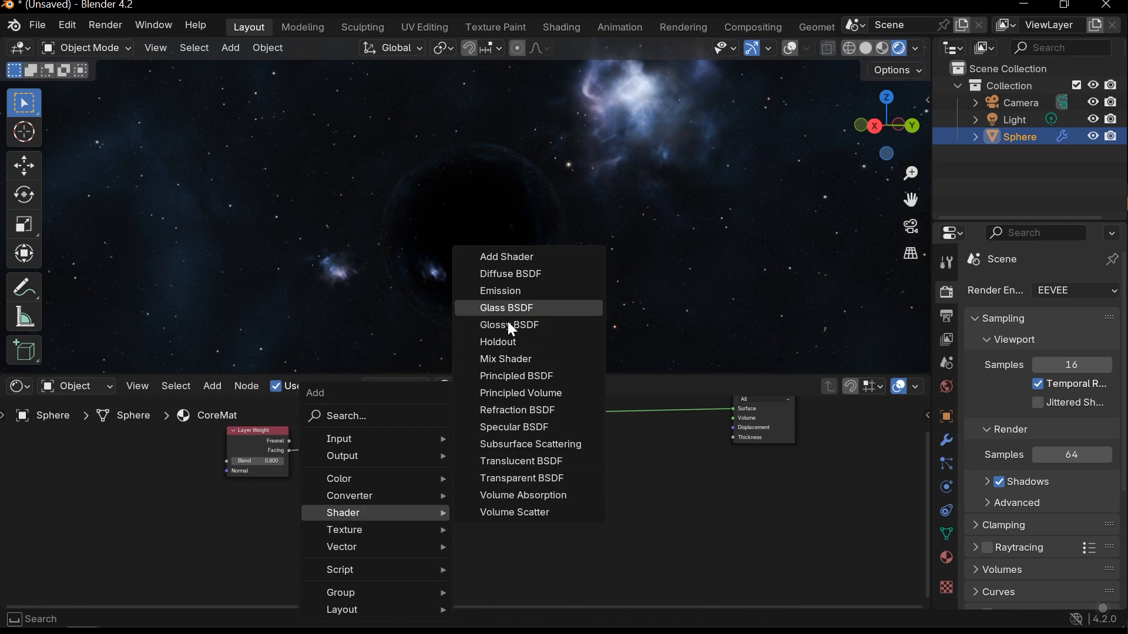
pyautogui.scroll(-3, 523, 461)
pyautogui.moveTo(523, 460); pyautogui.dragTo(504, 488, button='middle')
# - Deselect the core sphere, switch the viewport to solid shading and add a second UV sphere
pyautogui.moveTo(568, 245); pyautogui.dragTo(523, 254, button='middle')
pyautogui.click(563, 247)
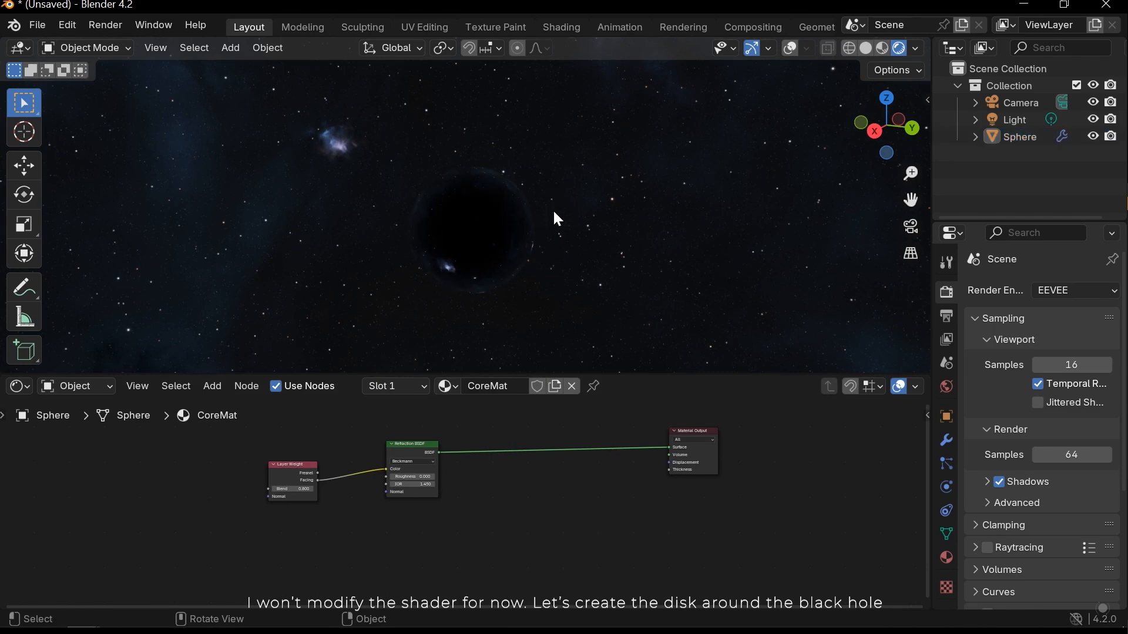
pyautogui.press('z')
pyautogui.click(653, 226)
pyautogui.hotkey('shift', 'a')
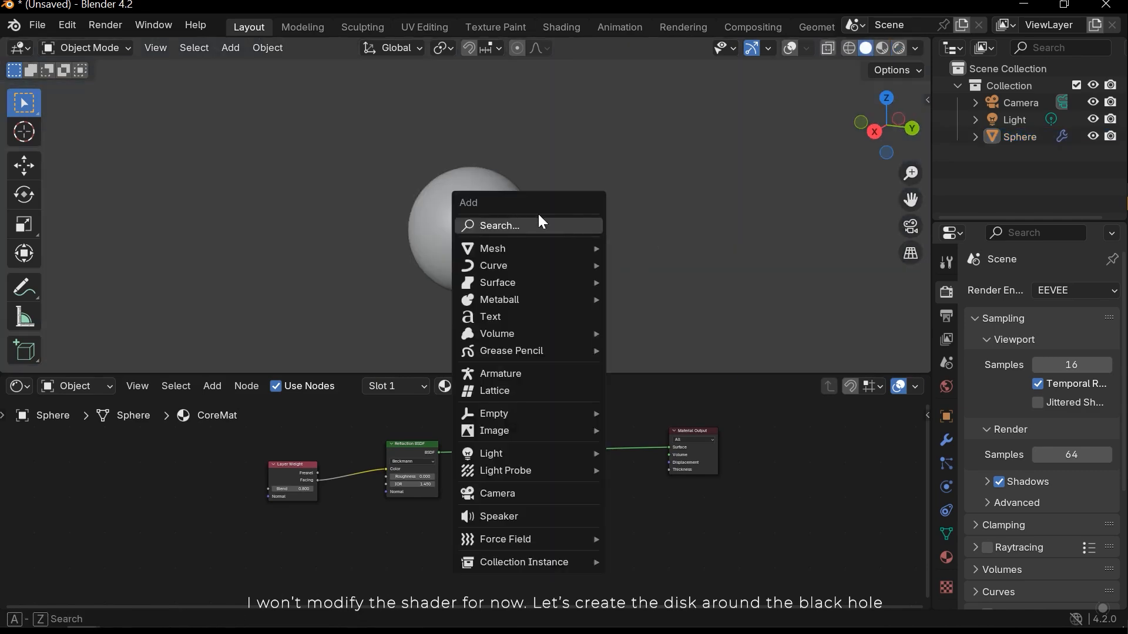
pyautogui.moveTo(521, 252)
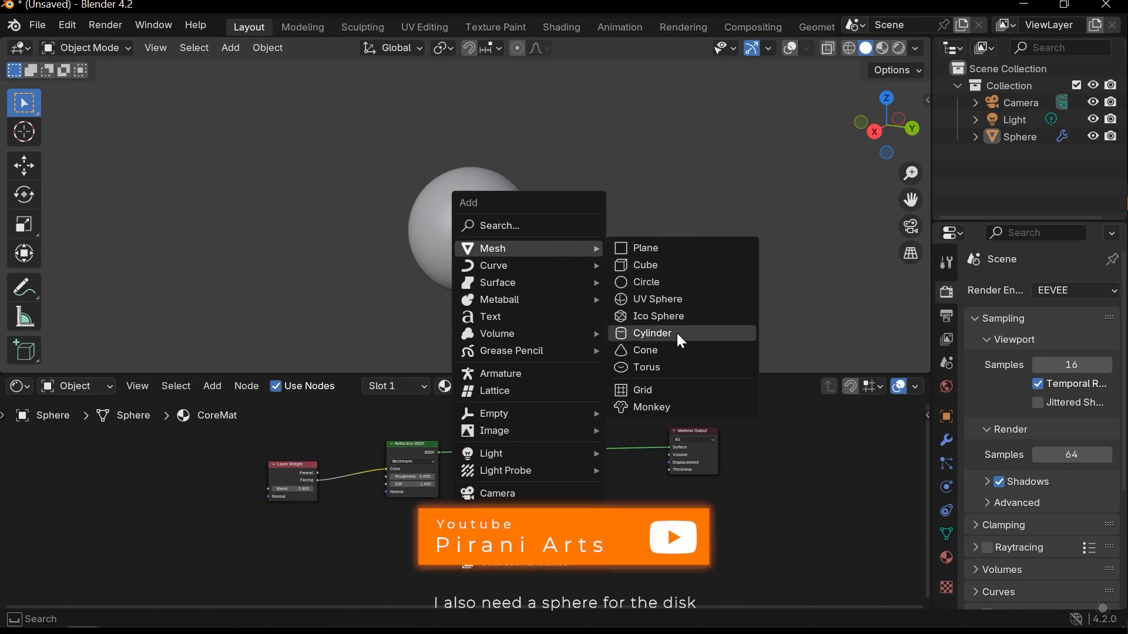
pyautogui.click(667, 301)
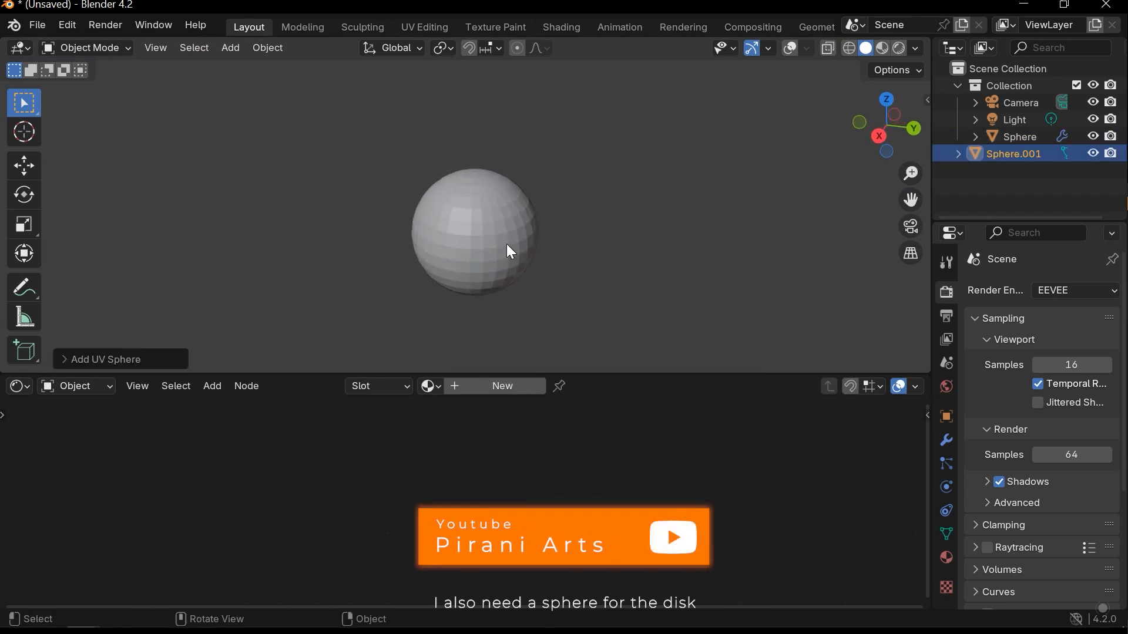
# - Shade the new sphere smooth and scale it up uniformly to about 2.74
pyautogui.rightClick(514, 225)
pyautogui.click(513, 219)
pyautogui.press('s')
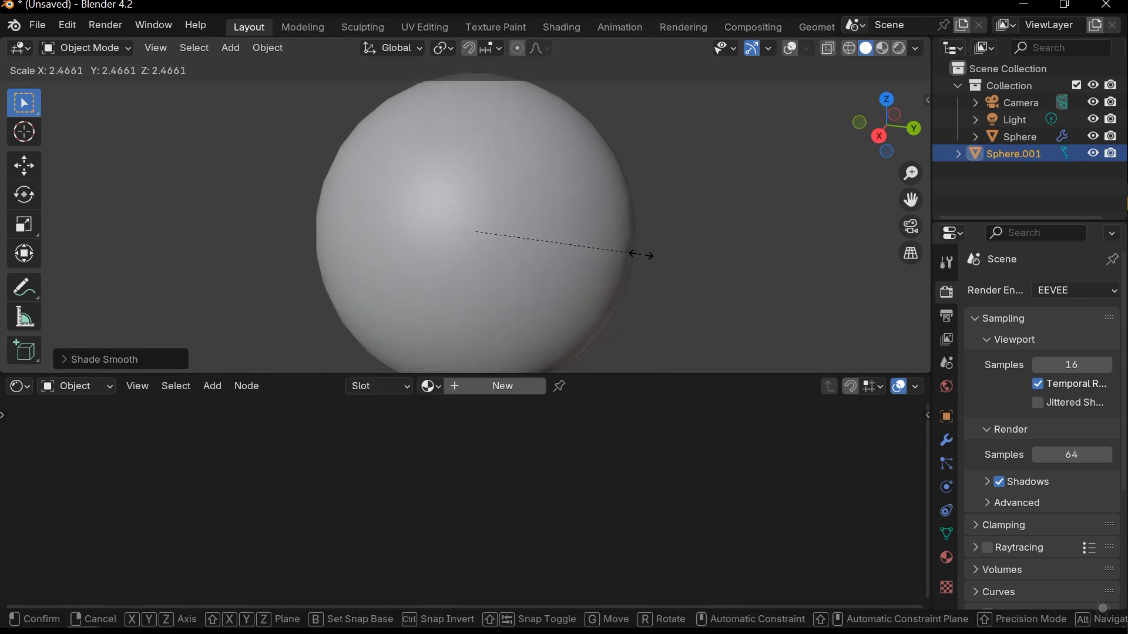
pyautogui.click(590, 238)
pyautogui.moveTo(587, 230); pyautogui.dragTo(589, 195, button='middle')
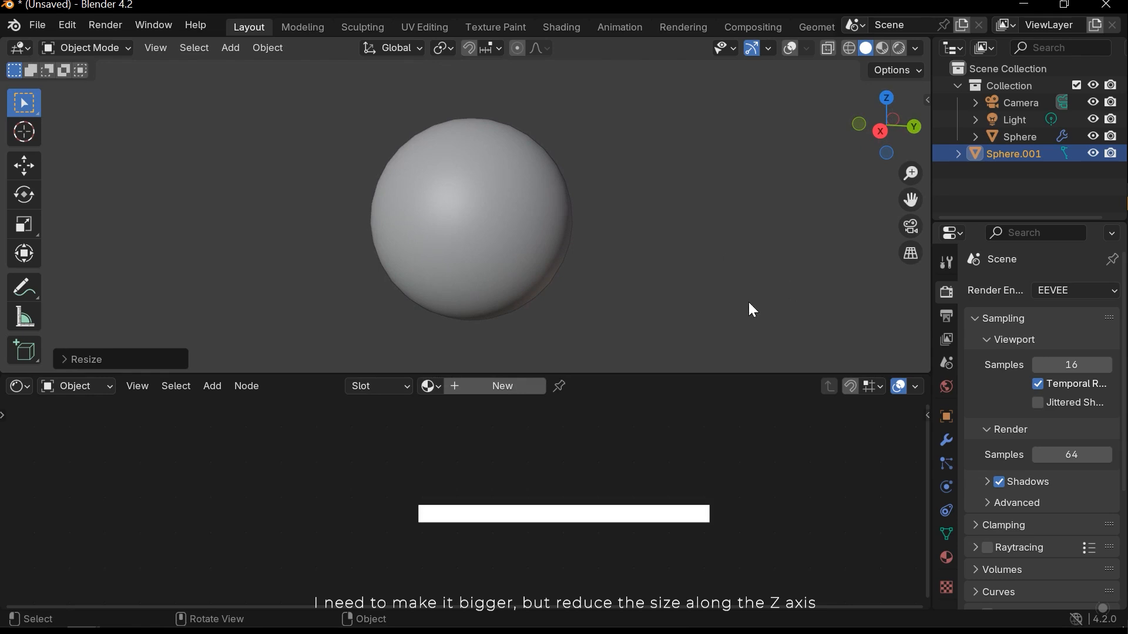
# - Flatten the new sphere into a disk by setting its Z scale to 0.05
pyautogui.click(947, 417)
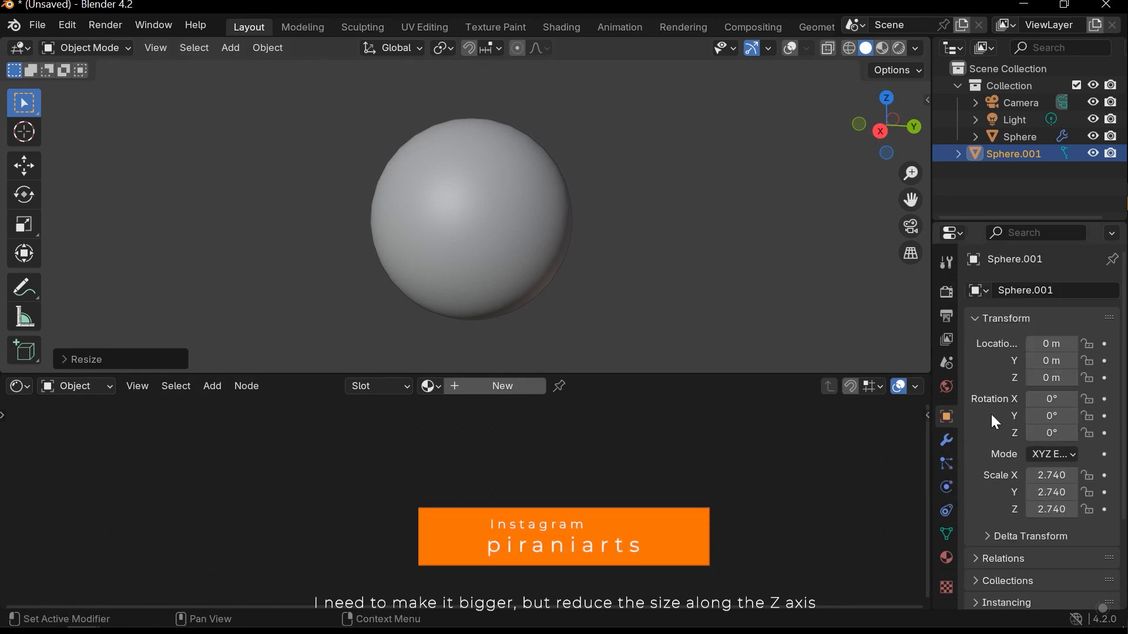
pyautogui.moveTo(1052, 510)
pyautogui.mouseDown()
pyautogui.moveTo(1008, 510)
pyautogui.moveTo(1051, 510)
pyautogui.mouseUp()
pyautogui.click(1054, 511)
pyautogui.write('0.05')
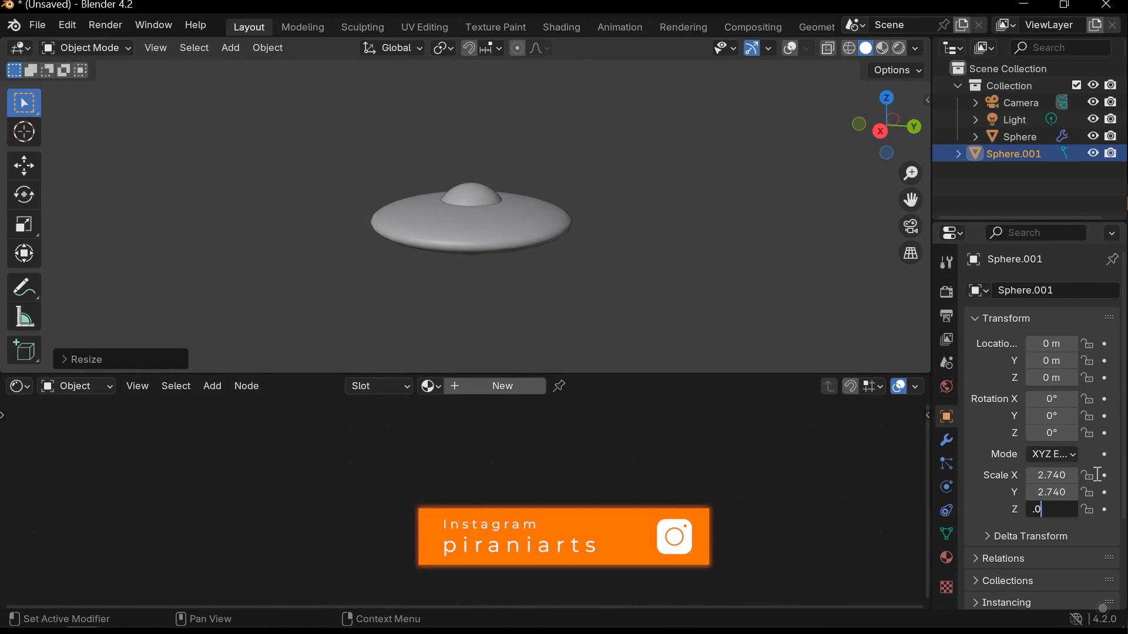
pyautogui.press('Return')
# - Scale the disk up uniformly until its X and Y scale are about 3.8
pyautogui.moveTo(460, 318); pyautogui.dragTo(473, 289, button='middle')
pyautogui.press('s')
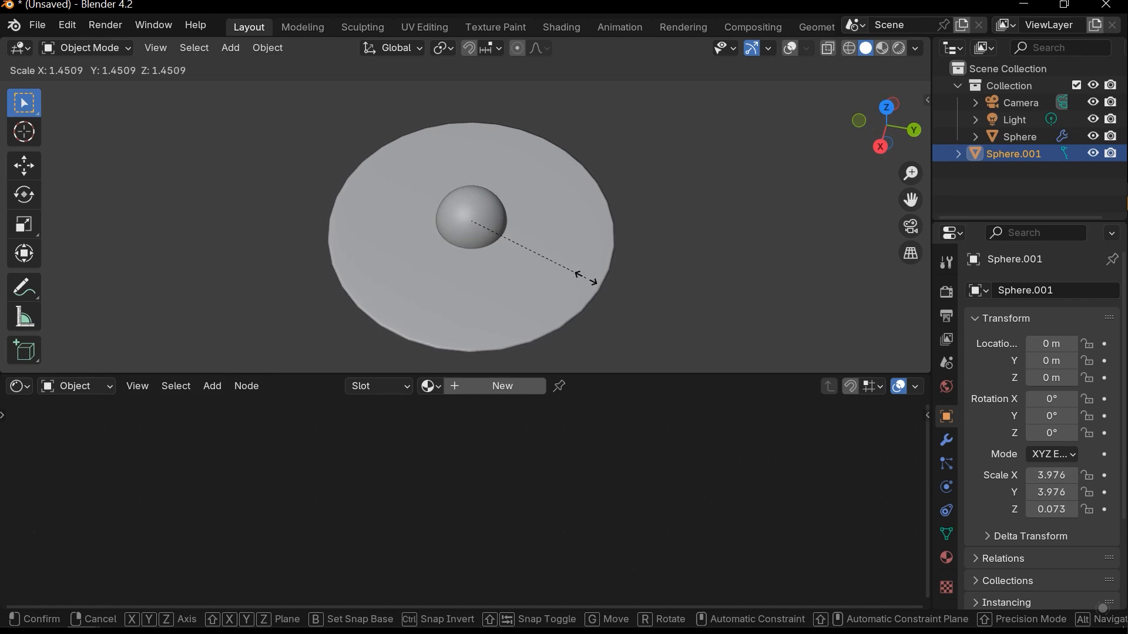
pyautogui.click(587, 277)
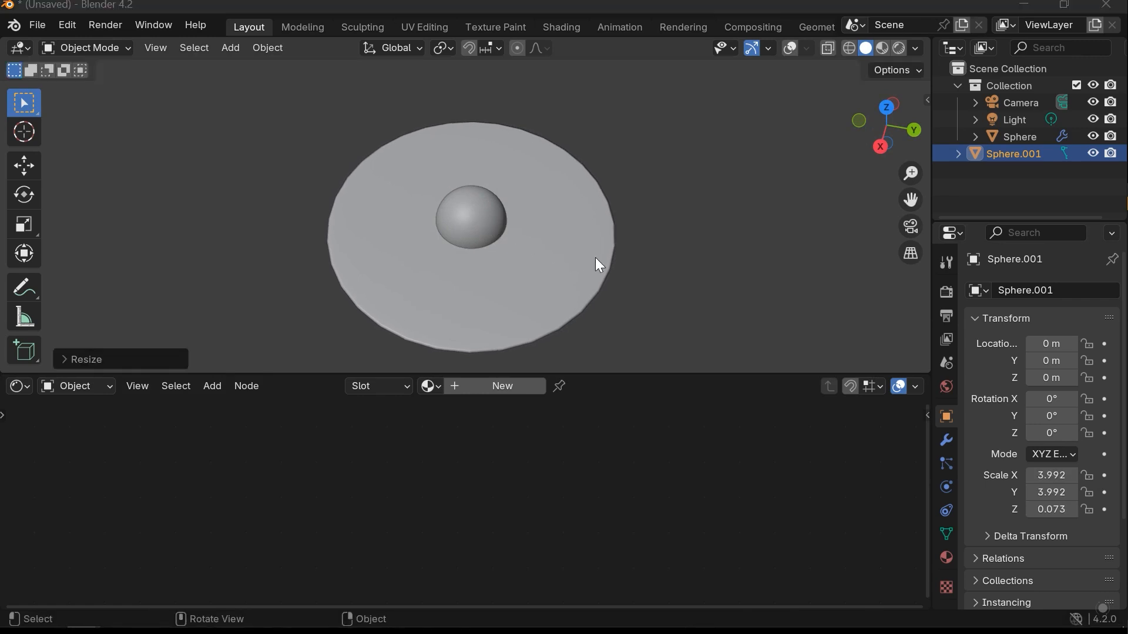
pyautogui.press('s')
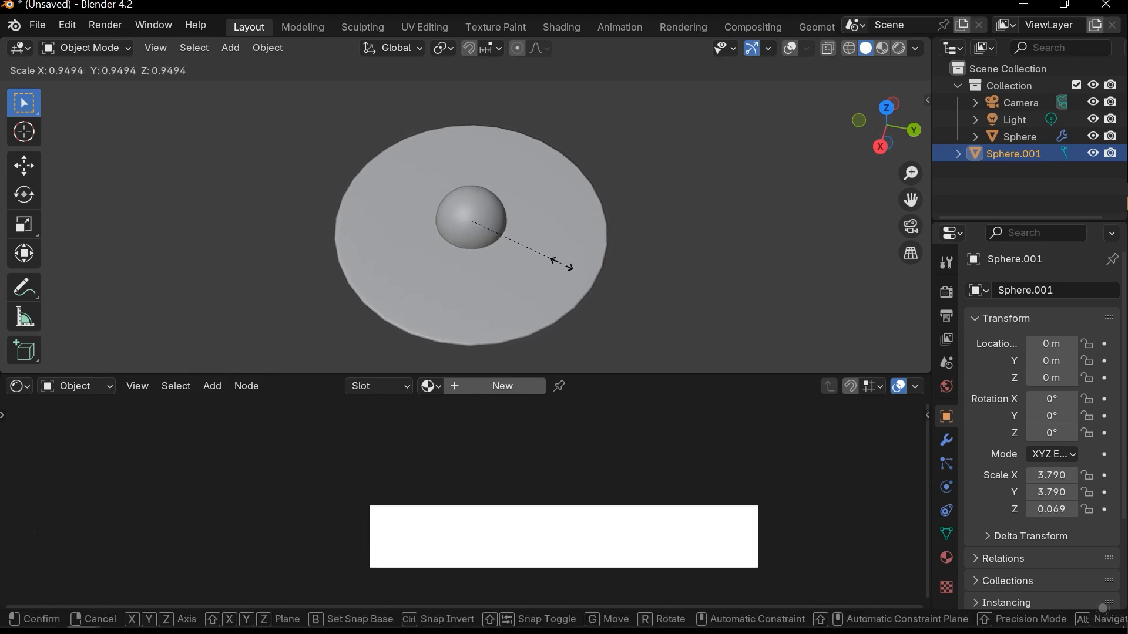
pyautogui.click(564, 266)
pyautogui.moveTo(562, 265); pyautogui.dragTo(584, 175, button='middle')
pyautogui.scroll(-2, 575, 264)
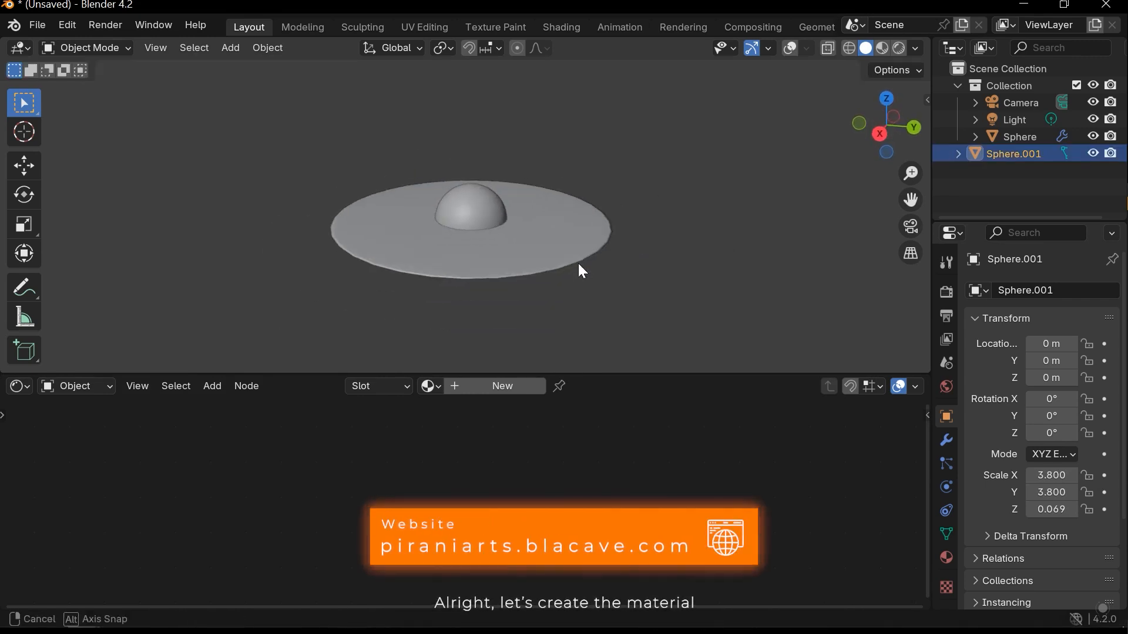
# - Create a new material for the disk and name it CoreDiskMat
pyautogui.moveTo(578, 259); pyautogui.dragTo(583, 283, button='middle')
pyautogui.click(506, 389)
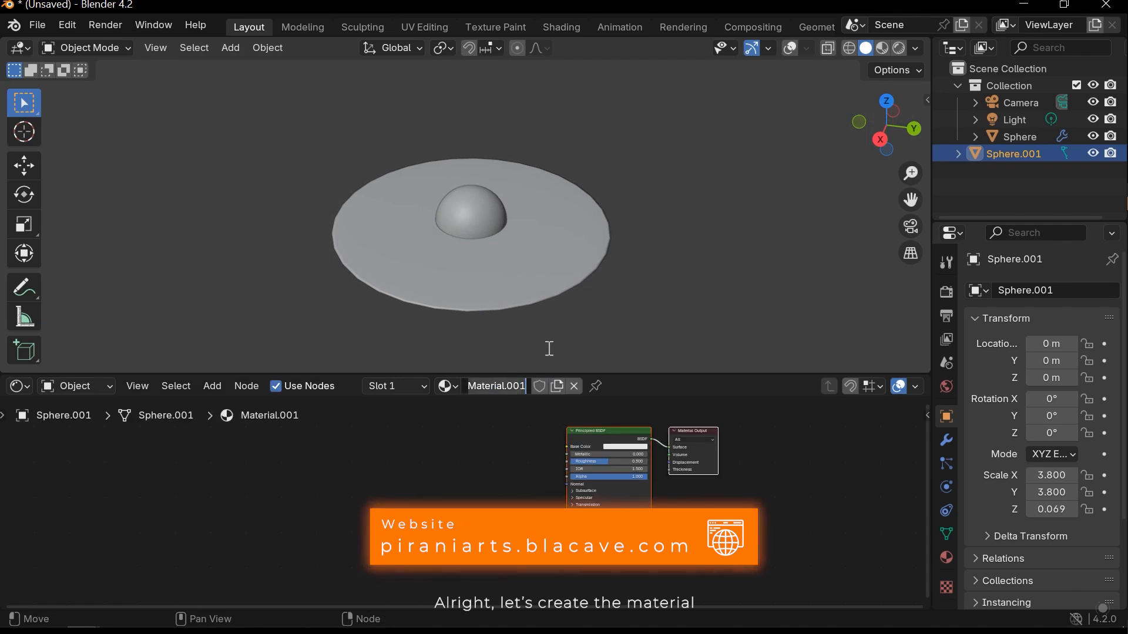
pyautogui.write('CoreDi')
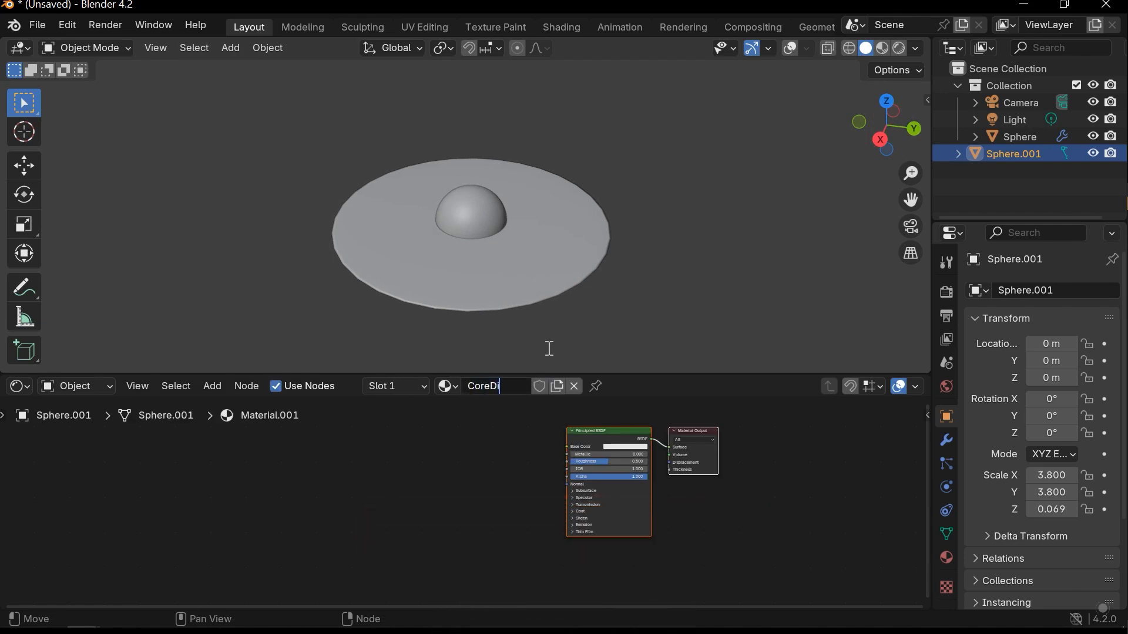
pyautogui.write('skMat')
pyautogui.press('Return')
pyautogui.moveTo(522, 471)
pyautogui.mouseDown(button='middle')
pyautogui.moveTo(534, 483)
pyautogui.moveTo(441, 498)
pyautogui.mouseUp(button='middle')
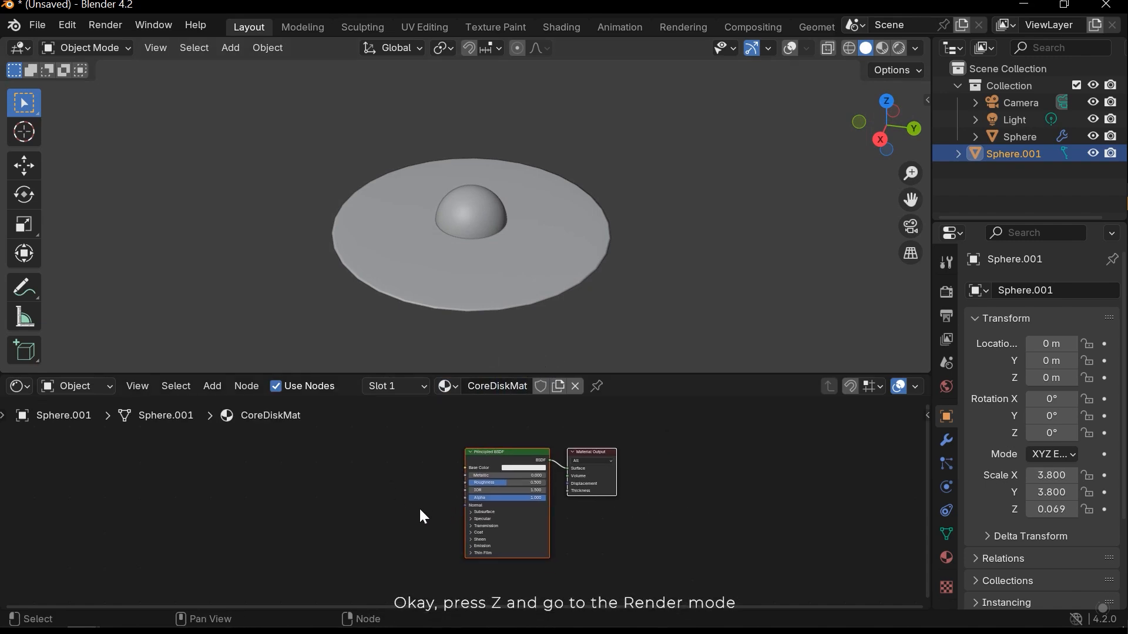
# - Switch the viewport to rendered shading with the disk in close view
pyautogui.press('z')
pyautogui.click(618, 164)
pyautogui.scroll(4, 554, 285)
# - Add a Noise Texture node in front of the Principled BSDF in CoreDiskMat
pyautogui.moveTo(391, 471); pyautogui.dragTo(466, 474, button='middle')
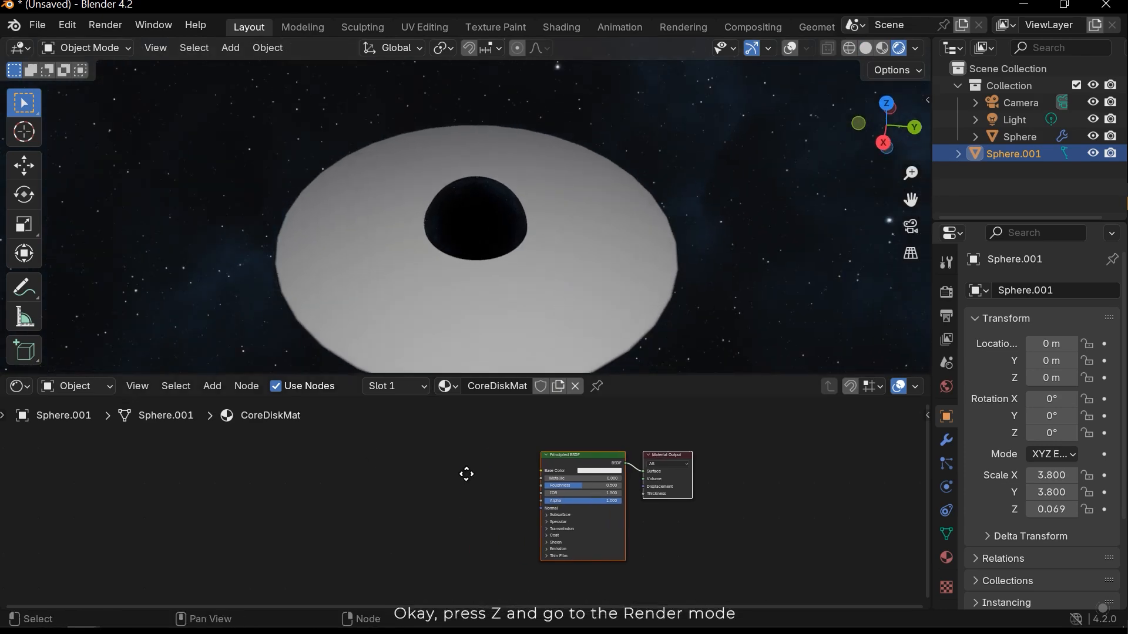
pyautogui.hotkey('shift', 'a')
pyautogui.write('n')
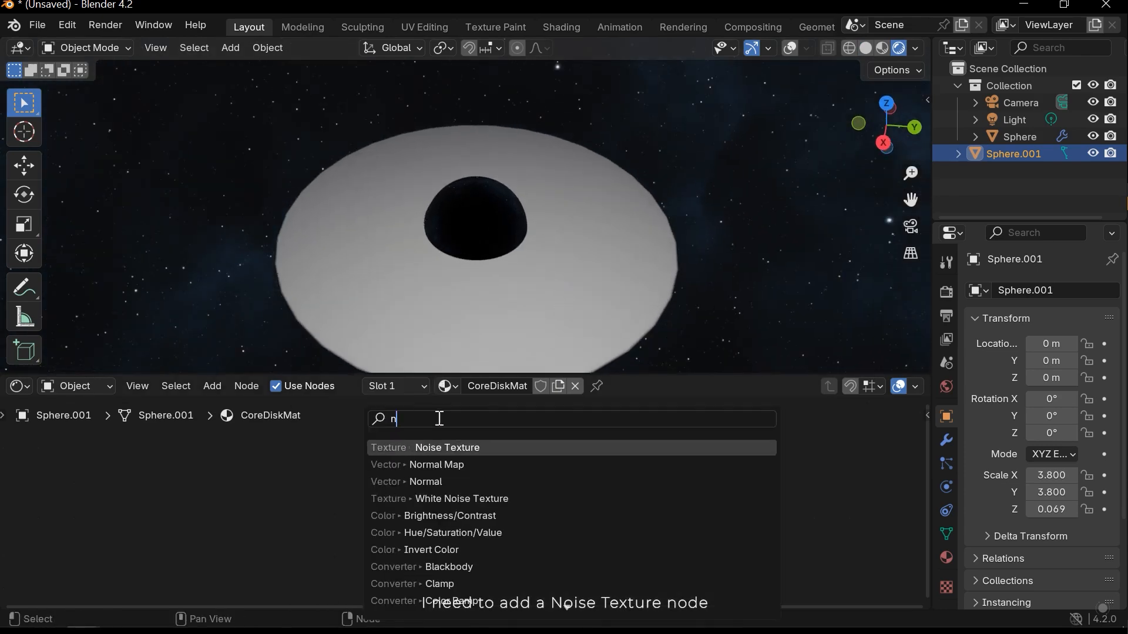
pyautogui.click(461, 446)
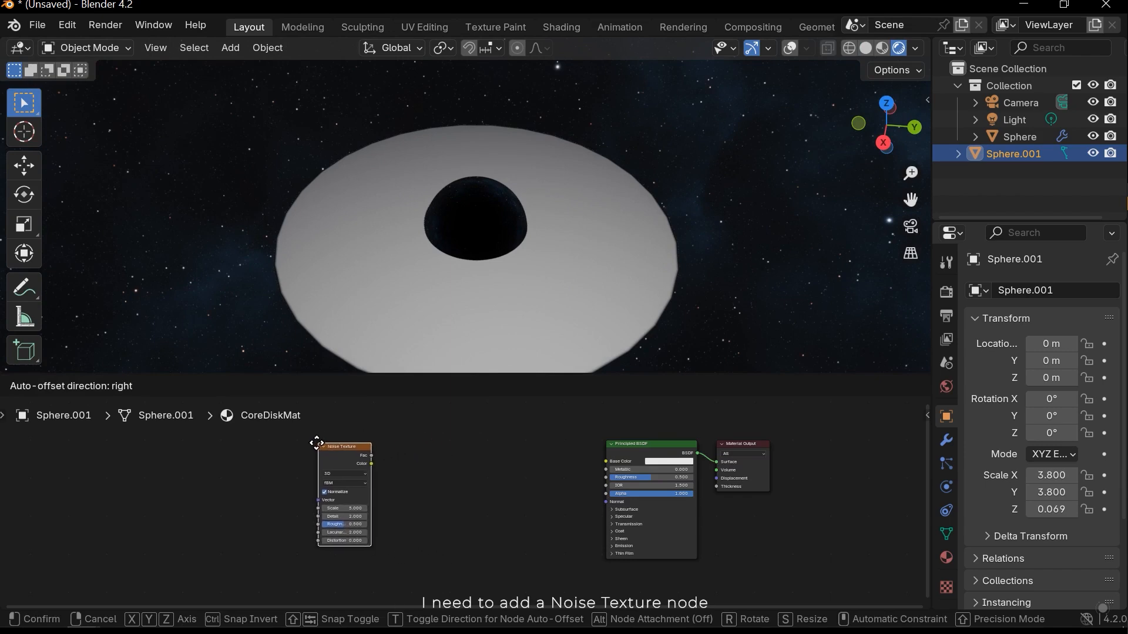
pyautogui.click(301, 441)
# - Preview the Noise Texture's Fac output on the disk
pyautogui.moveTo(418, 483); pyautogui.dragTo(482, 472, button='middle')
pyautogui.scroll(3, 505, 456)
pyautogui.scroll(4, 491, 477)
pyautogui.scroll(-2, 449, 461)
pyautogui.keyDown('ctrl'); pyautogui.keyDown('shift'); pyautogui.click(443, 429); pyautogui.keyUp('shift'); pyautogui.keyUp('ctrl')
pyautogui.moveTo(540, 265); pyautogui.dragTo(556, 246, button='middle')
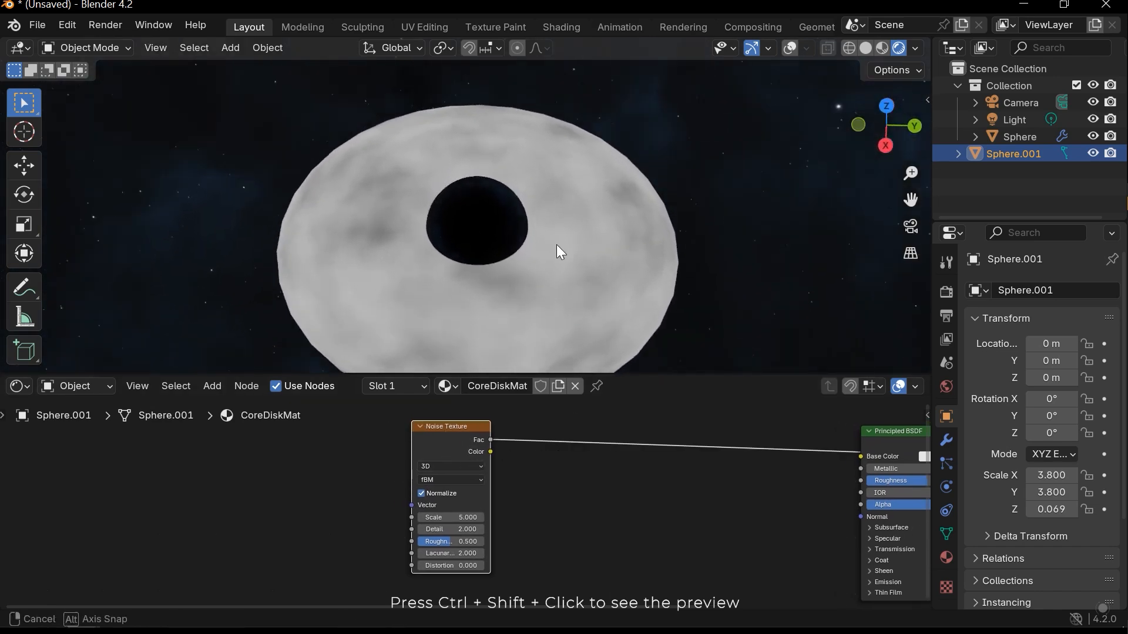
# - Set the Noise Texture's Scale to 1 and Detail to 15
pyautogui.moveTo(529, 486); pyautogui.dragTo(553, 465, button='middle')
pyautogui.scroll(1, 551, 466)
pyautogui.scroll(1, 492, 495)
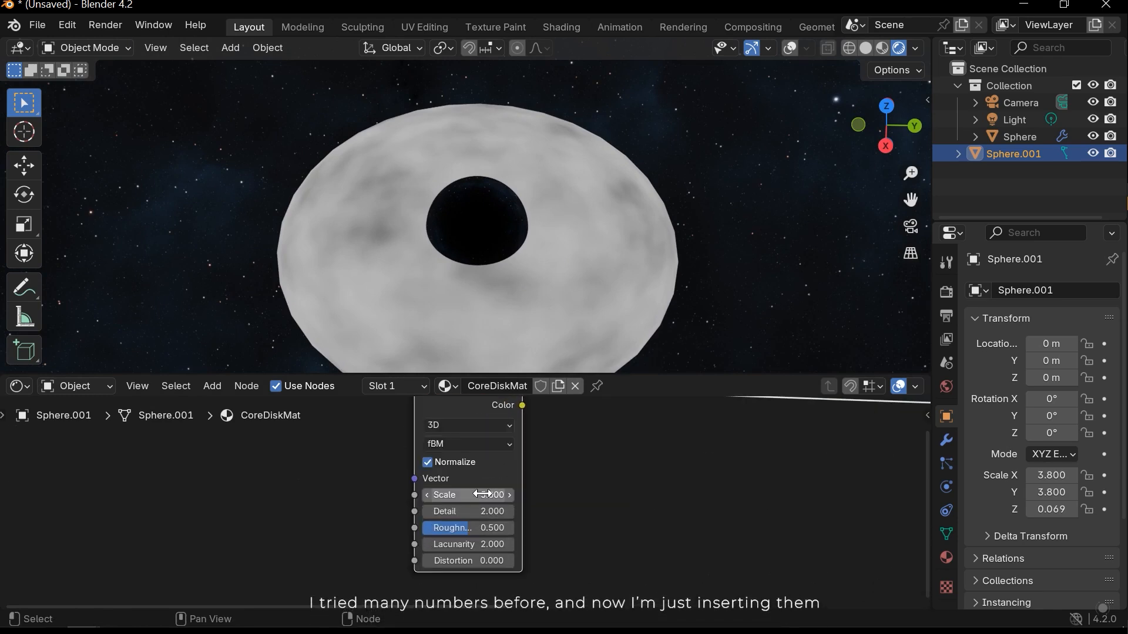
pyautogui.press('Return')
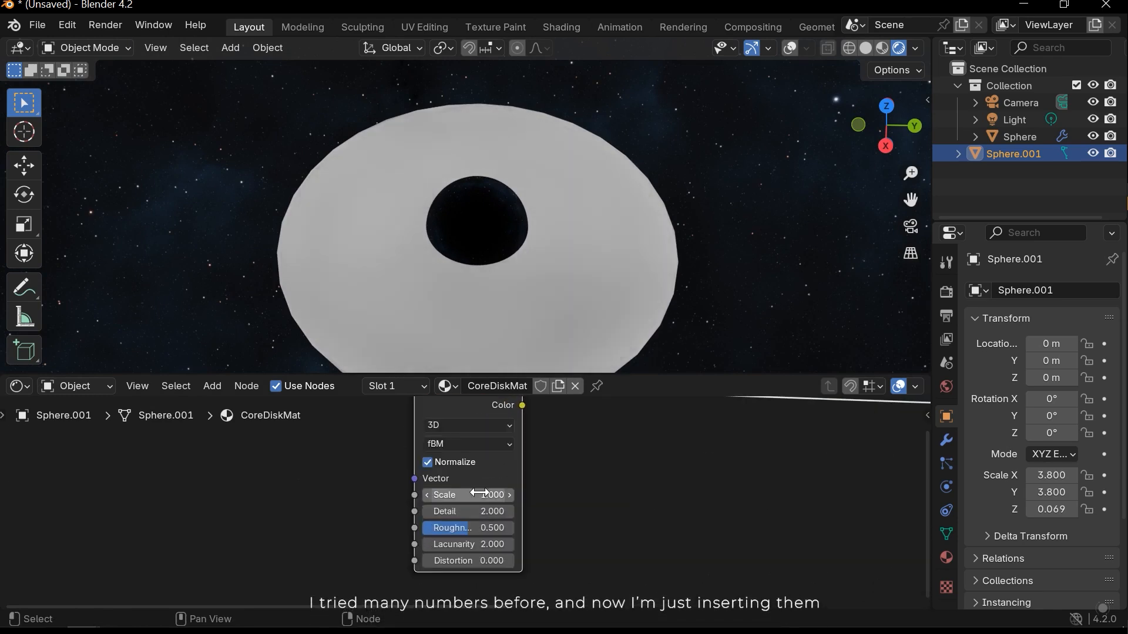
pyautogui.click(480, 513)
pyautogui.write('15')
pyautogui.press('Return')
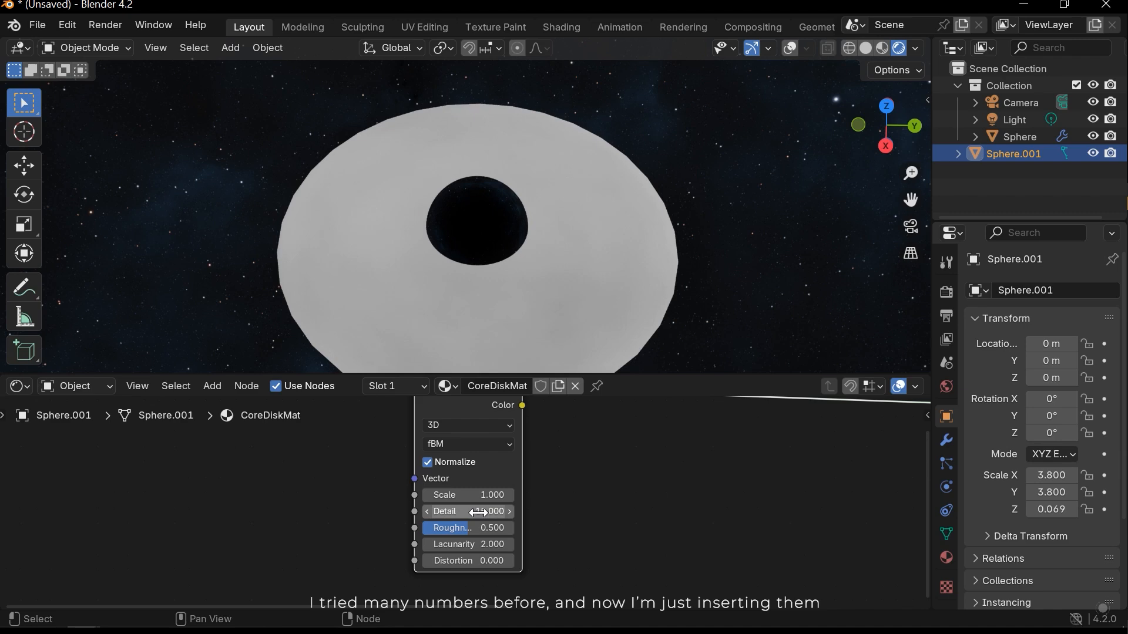
# - Set the Noise Texture's Lacunarity to 6.8 and Distortion to 0.4, and check the pattern around the disk
pyautogui.click(494, 545)
pyautogui.write('6.80')
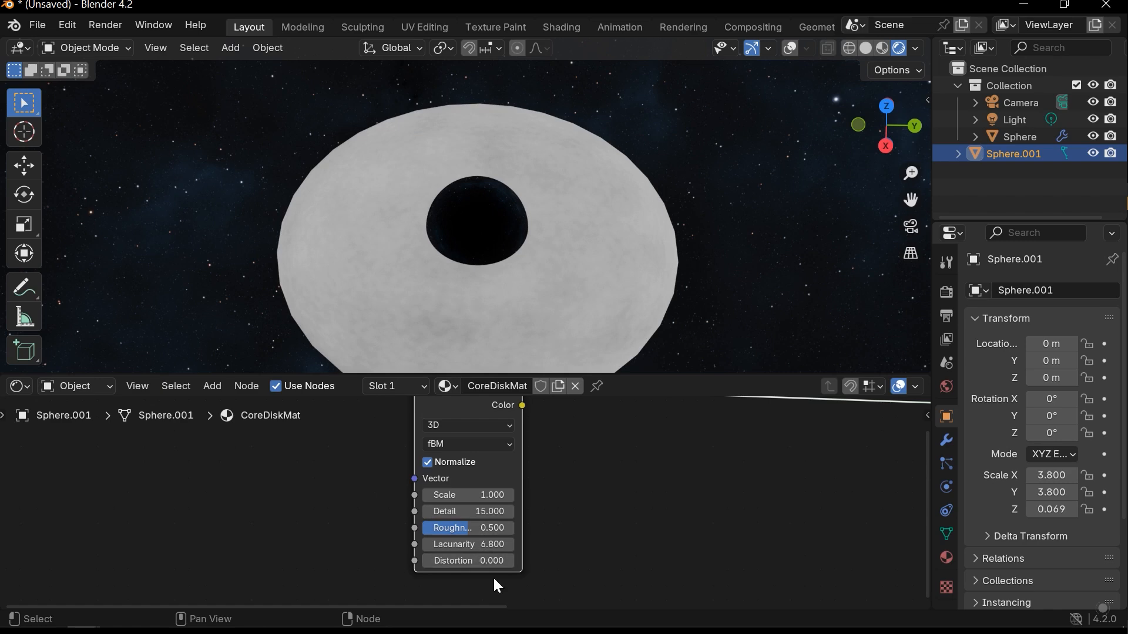
pyautogui.write('0.4')
pyautogui.press('Return')
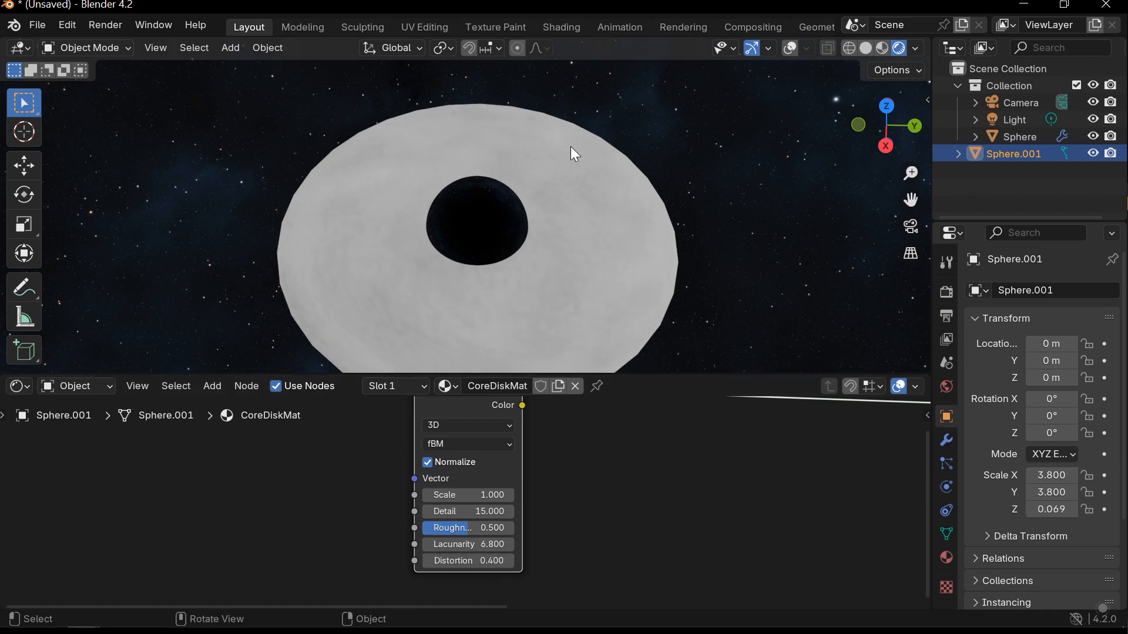
pyautogui.scroll(-2, 550, 254)
pyautogui.scroll(5, 555, 274)
pyautogui.moveTo(555, 234); pyautogui.dragTo(399, 258, button='middle')
pyautogui.scroll(-3, 398, 258)
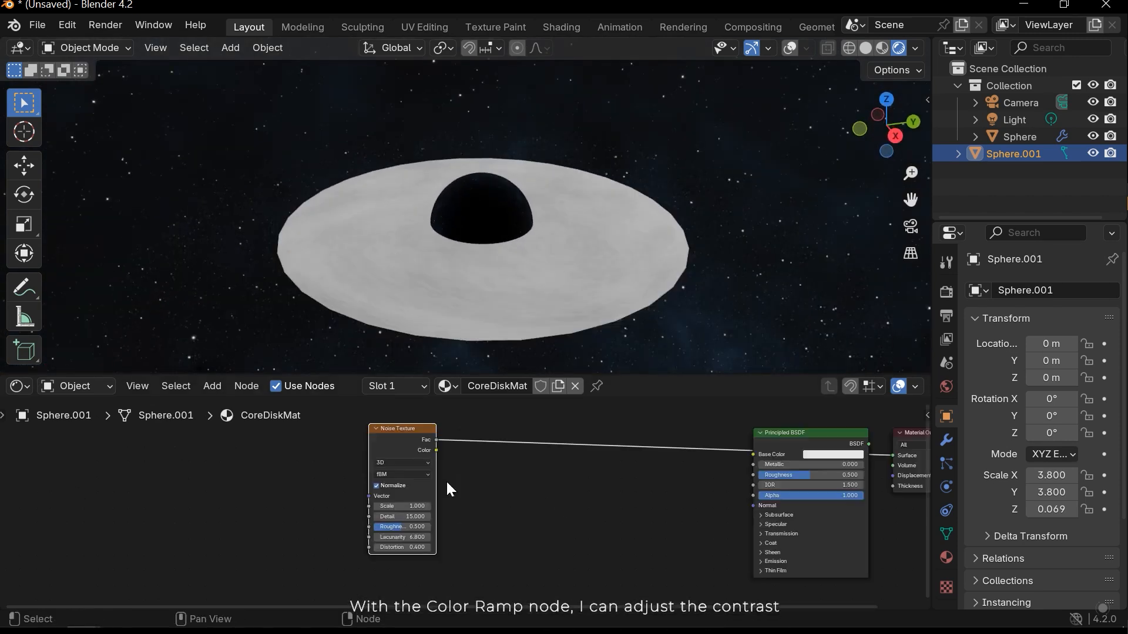
# - Insert a Color Ramp node into the link coming from the Noise Texture's Fac output
pyautogui.click(446, 480)
pyautogui.click(397, 432)
pyautogui.hotkey('shift', 'a')
pyautogui.click(445, 414)
pyautogui.write('c')
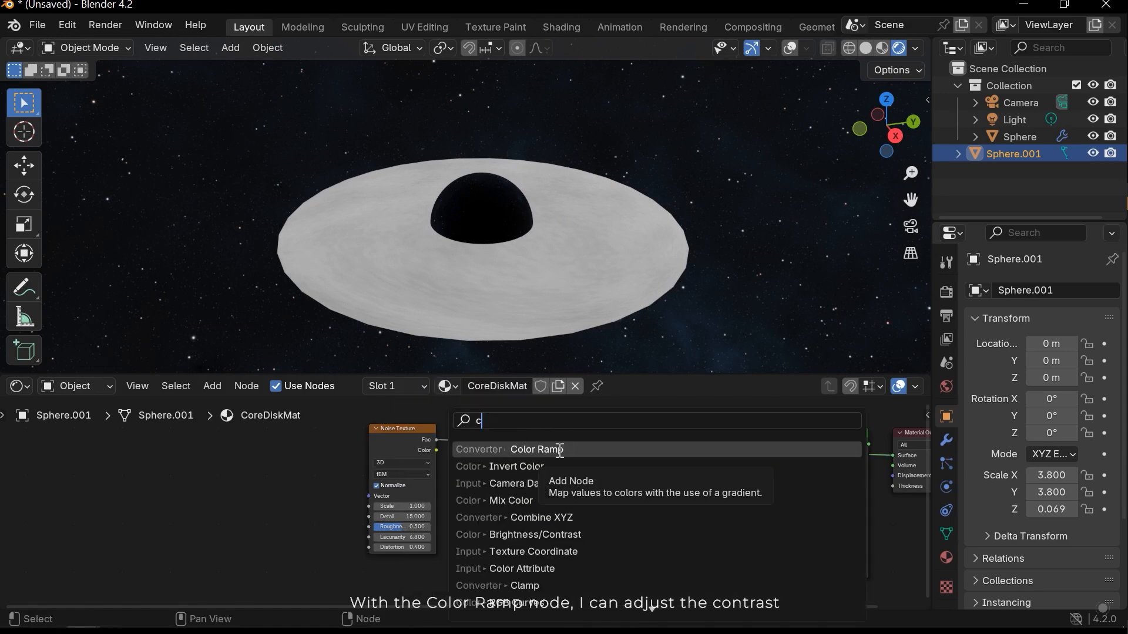
pyautogui.click(554, 452)
pyautogui.click(552, 489)
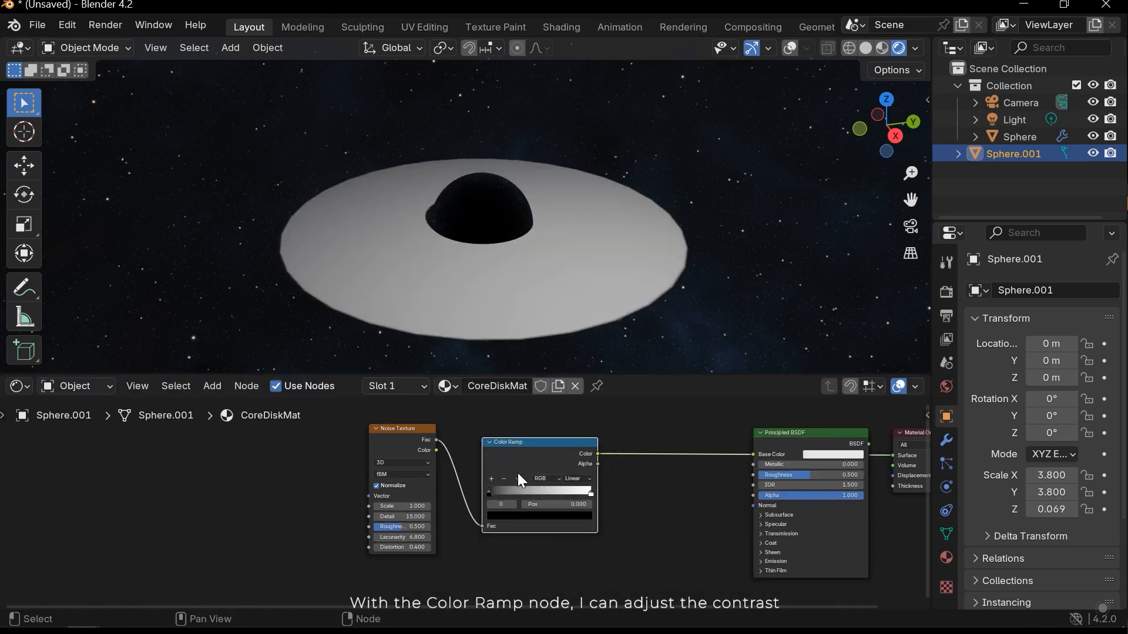
pyautogui.scroll(5, 517, 474)
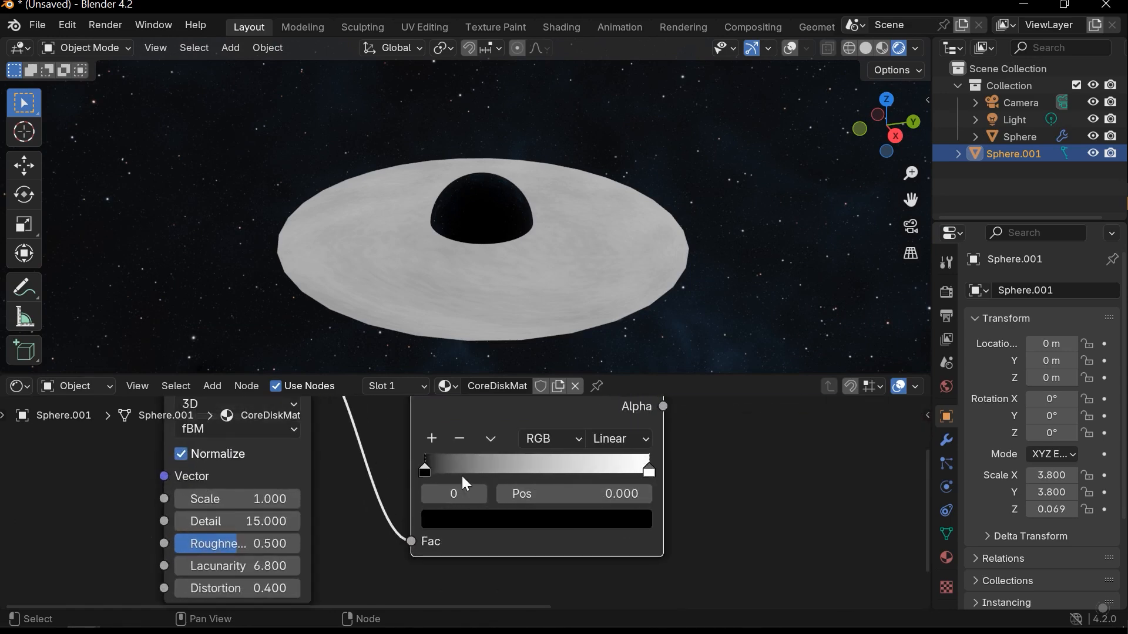
# - Move the Color Ramp's black stop to position 0.465 and its white stop to 0.731, and check the disk's contrast
pyautogui.moveTo(424, 472); pyautogui.dragTo(533, 473)
pyautogui.moveTo(650, 470); pyautogui.dragTo(579, 473)
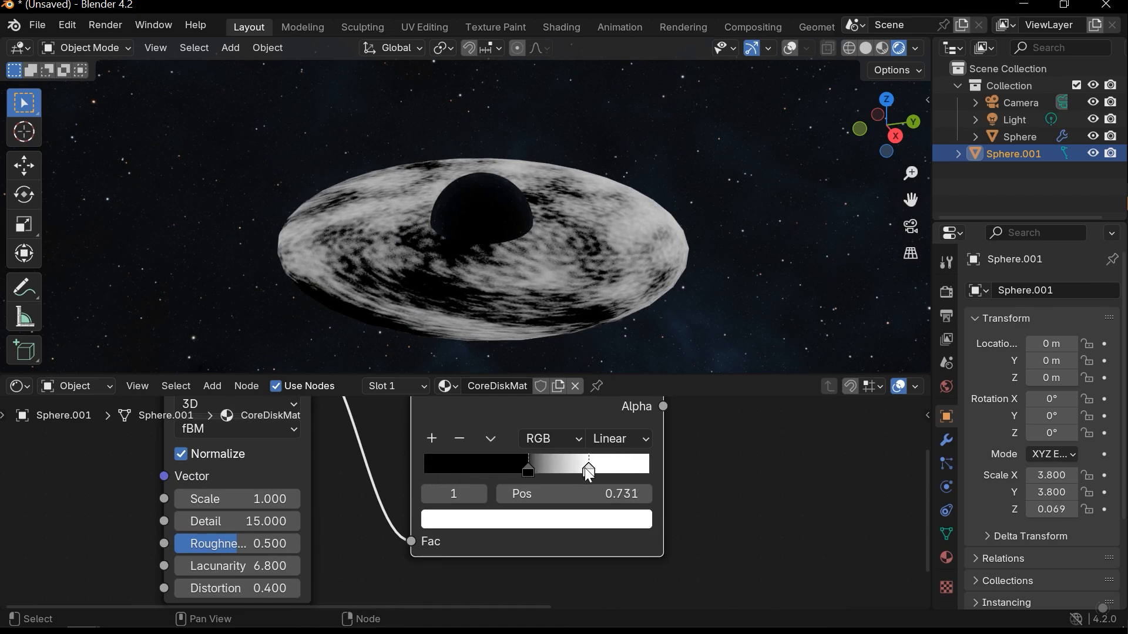
pyautogui.click(529, 470)
pyautogui.moveTo(566, 138); pyautogui.dragTo(549, 200, button='middle')
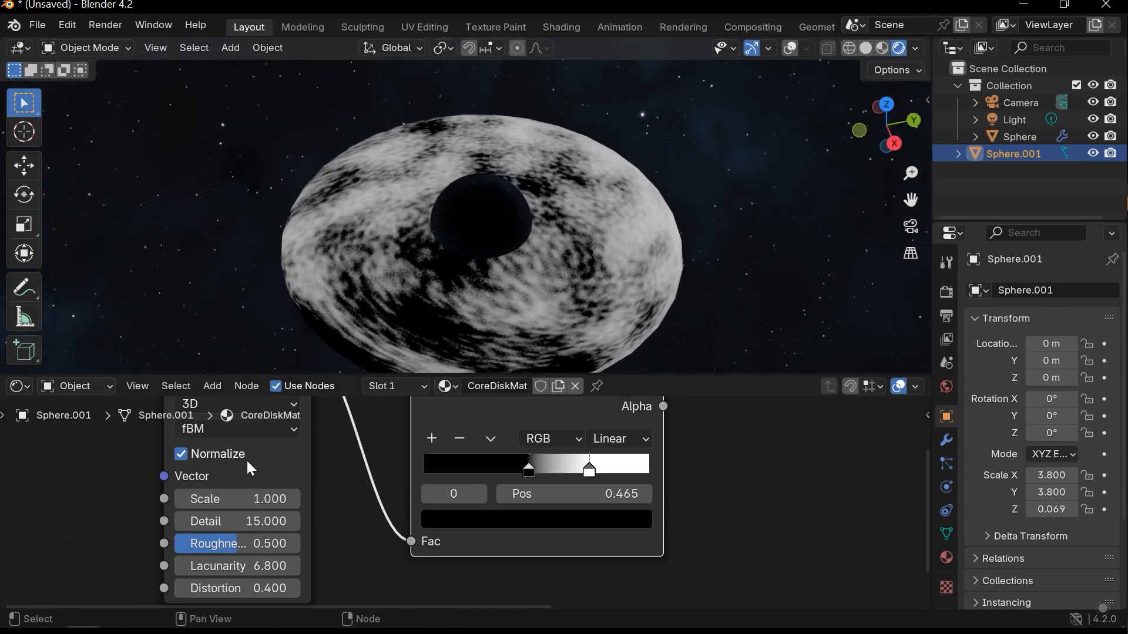
# - Add linked Texture Coordinate and Mapping nodes to the Noise Texture's Vector input
pyautogui.scroll(-5, 242, 475)
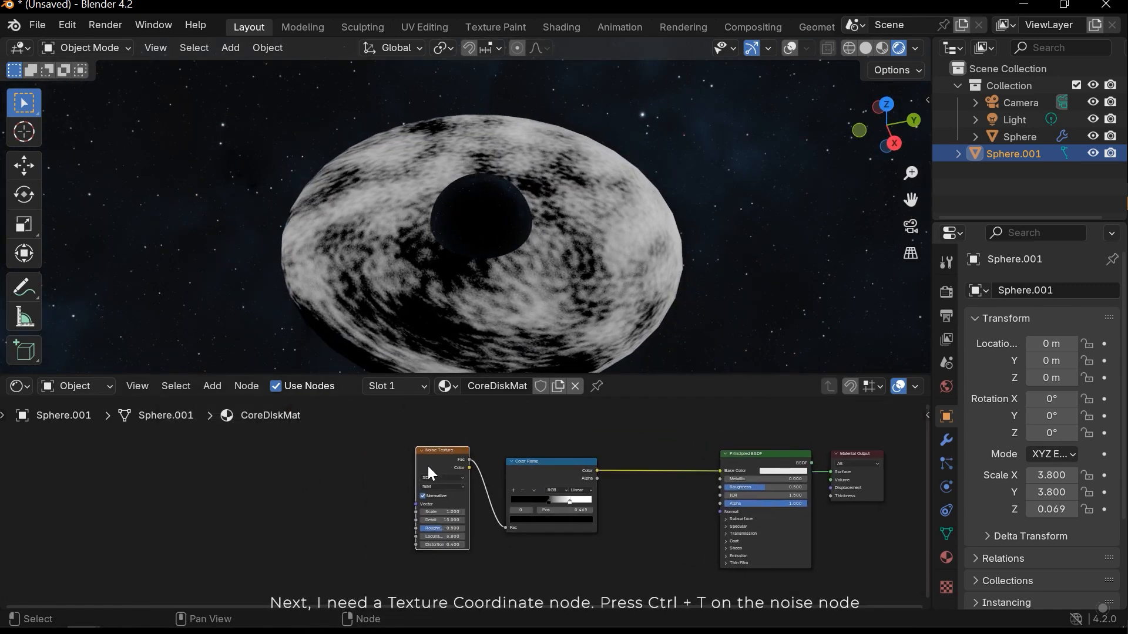
pyautogui.hotkey('ctrl', 't')
pyautogui.hscroll(-3, 428, 473)
pyautogui.scroll(-2, 428, 473)
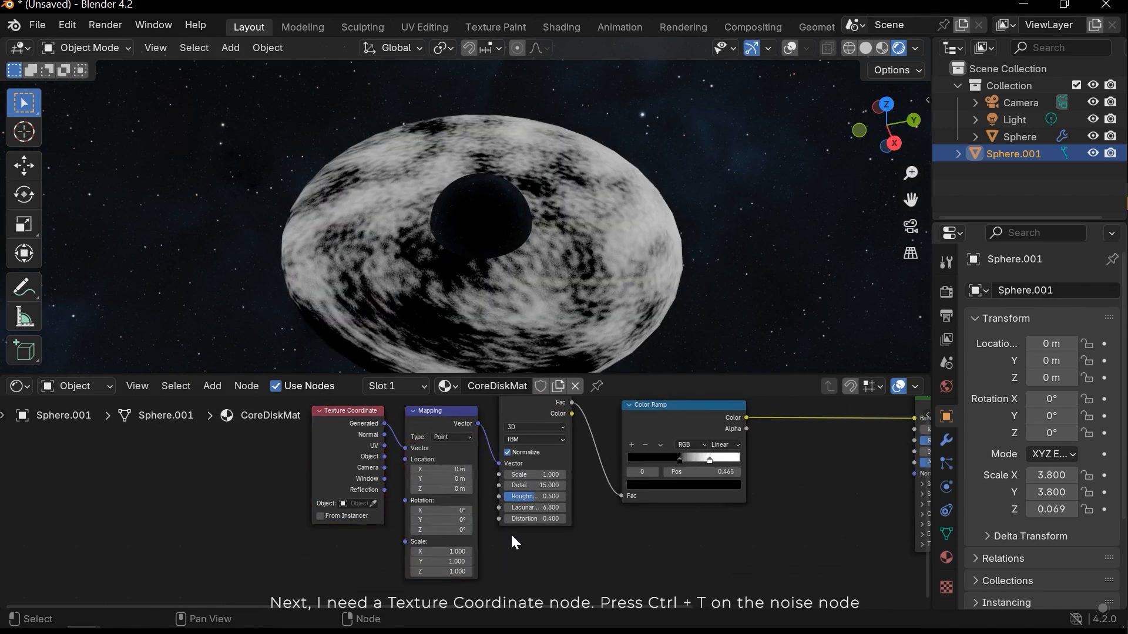
# - Set the Mapping node's Z scale to 9.2 and check the rings around the disk
pyautogui.scroll(-1, 511, 523)
pyautogui.scroll(3, 511, 520)
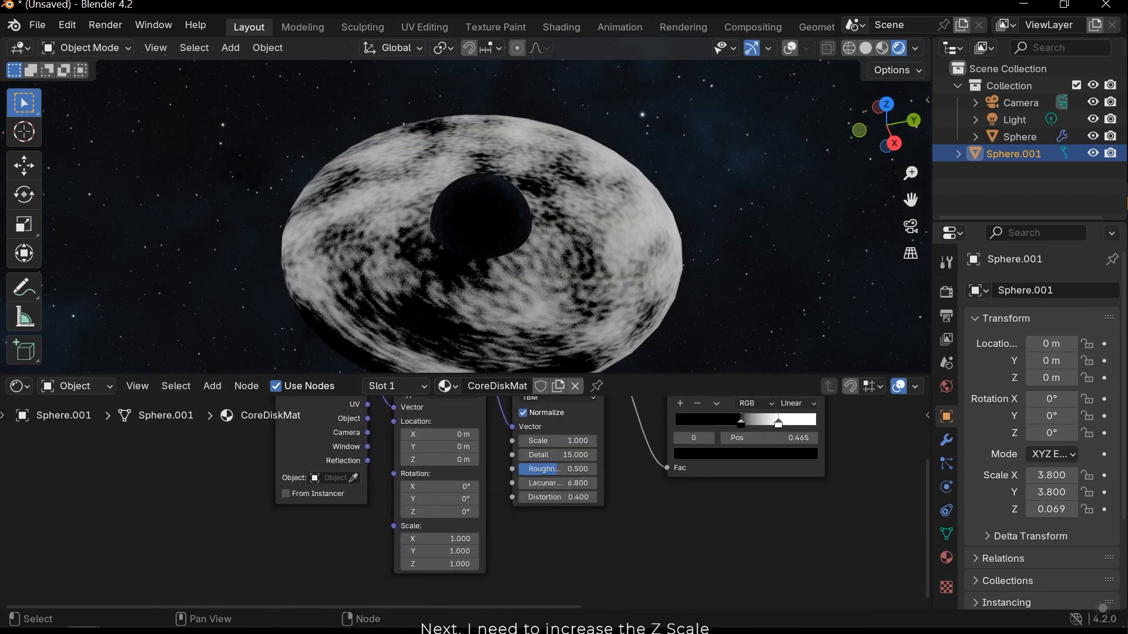
pyautogui.moveTo(436, 560); pyautogui.dragTo(623, 560)
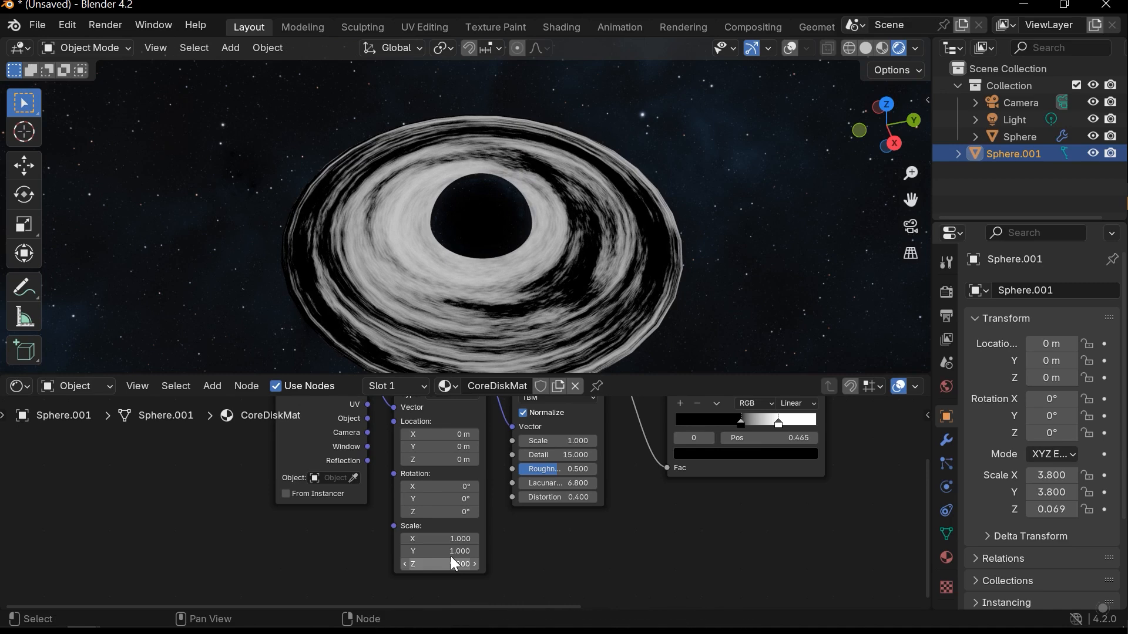
pyautogui.moveTo(521, 307); pyautogui.dragTo(578, 270, button='middle')
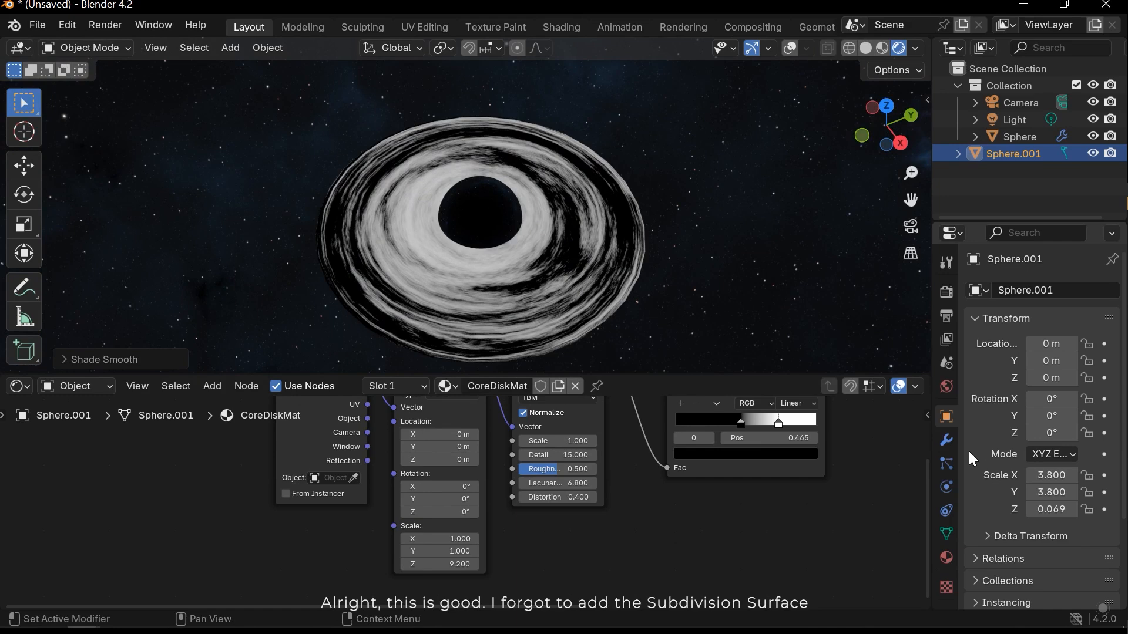
# - Shade the disk smooth, add a Subdivision Surface modifier to it, and deselect it
pyautogui.click(947, 441)
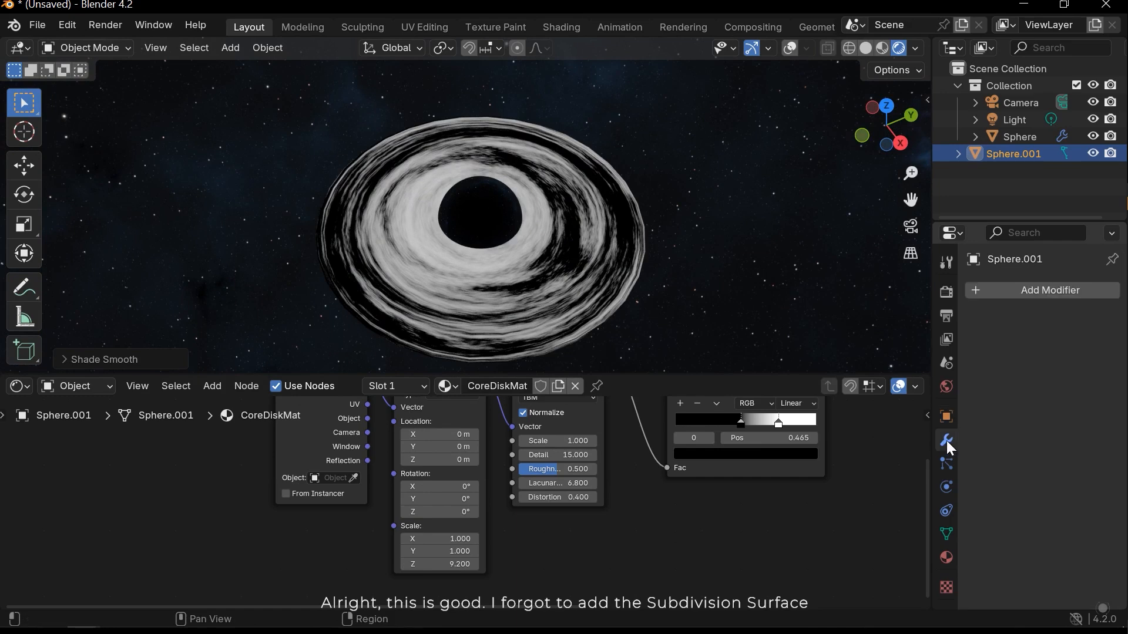
pyautogui.click(1040, 298)
pyautogui.write('s')
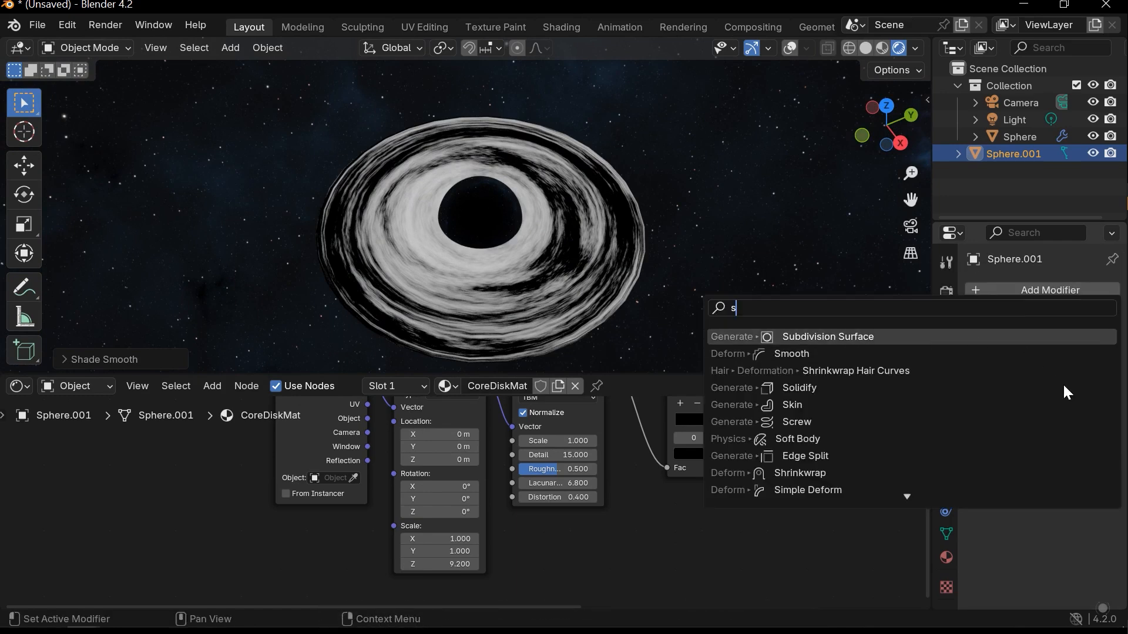
pyautogui.press('Return')
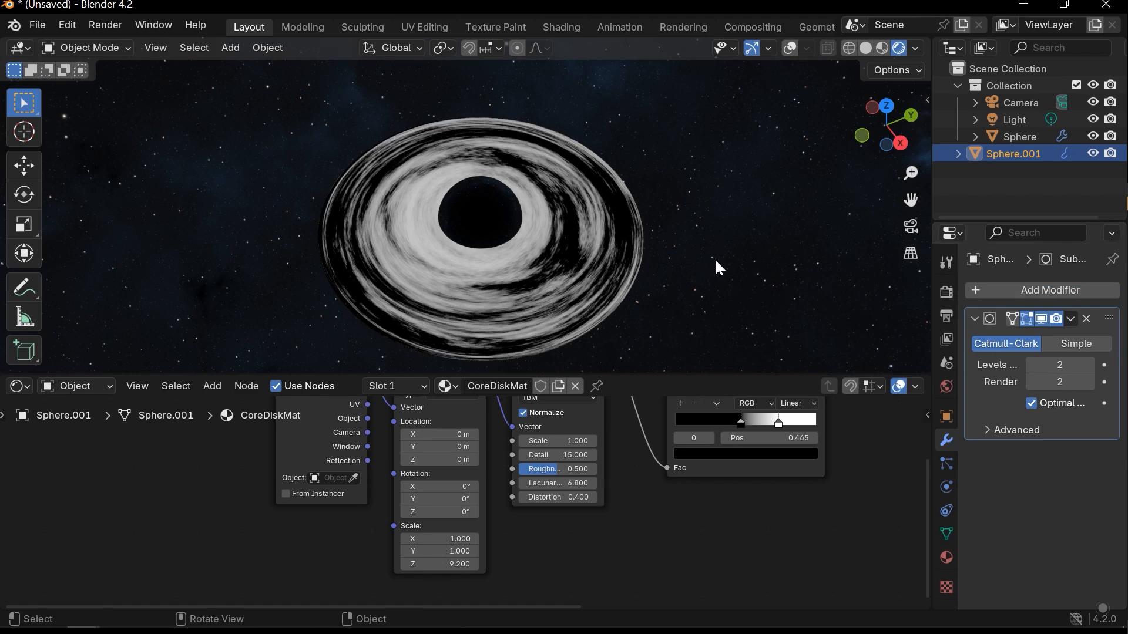
pyautogui.click(737, 251)
# - Connect the Color Ramp's Color output to the Principled BSDF's Alpha input
pyautogui.scroll(-6, 728, 464)
pyautogui.moveTo(823, 463); pyautogui.dragTo(493, 482, button='middle')
pyautogui.scroll(3, 546, 474)
pyautogui.keyDown('ctrl'); pyautogui.moveTo(505, 458); pyautogui.dragTo(444, 443, button='right'); pyautogui.keyUp('ctrl')
pyautogui.moveTo(411, 446); pyautogui.dragTo(579, 491)
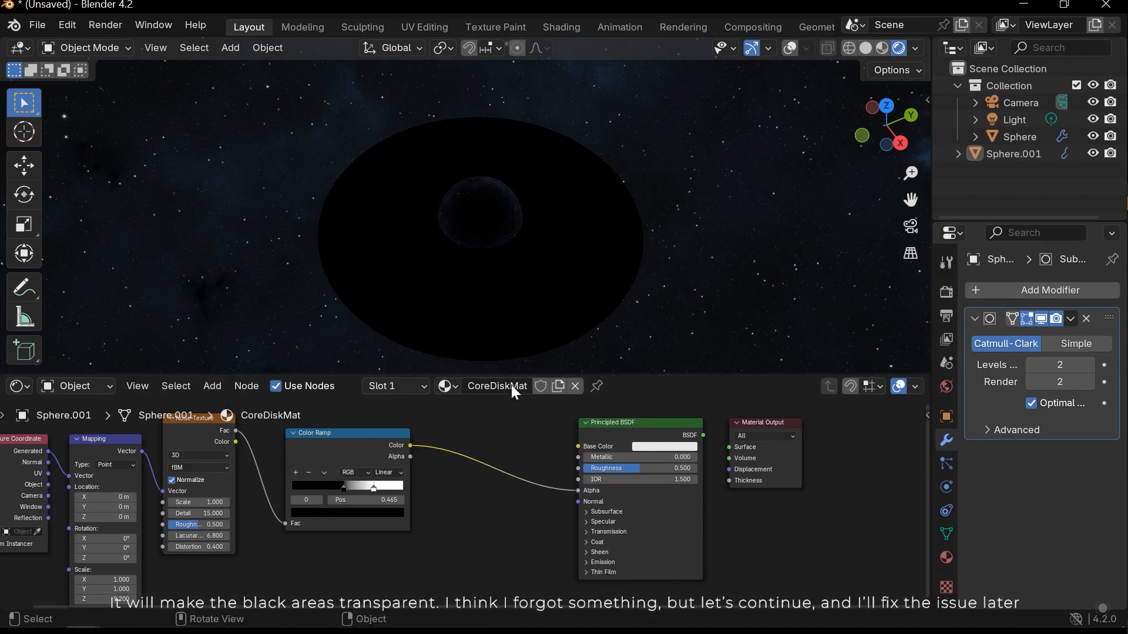
# - Add a second Color Ramp below the first and feed its Fac input from the first ramp's Color output
pyautogui.moveTo(511, 474); pyautogui.dragTo(475, 455, button='middle')
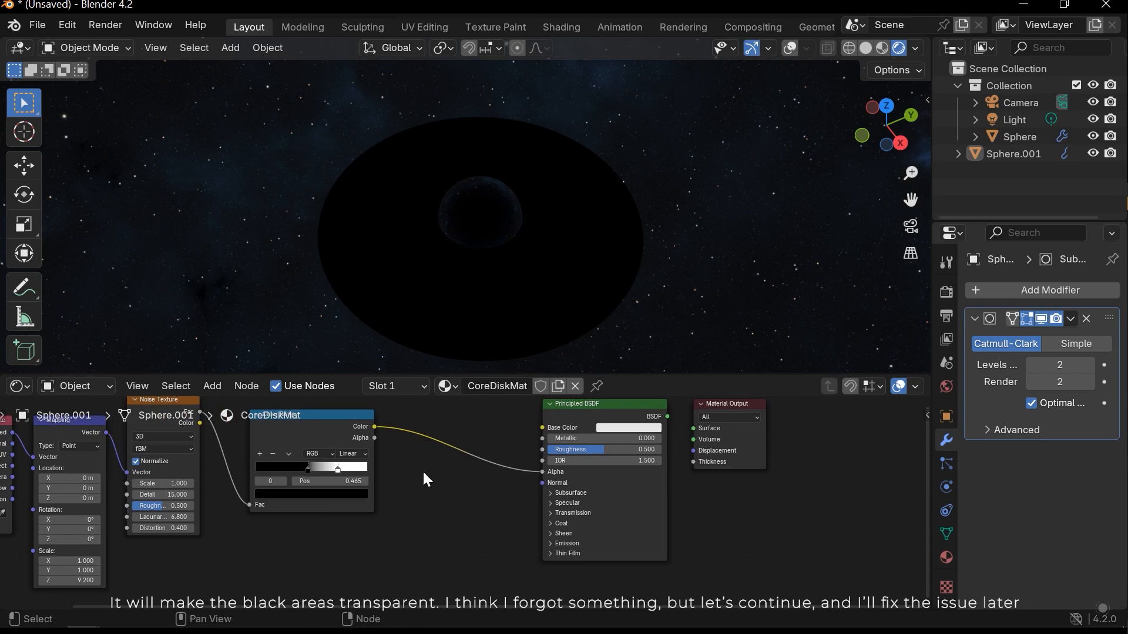
pyautogui.moveTo(425, 492); pyautogui.dragTo(428, 473, button='middle')
pyautogui.hotkey('shift', 'a')
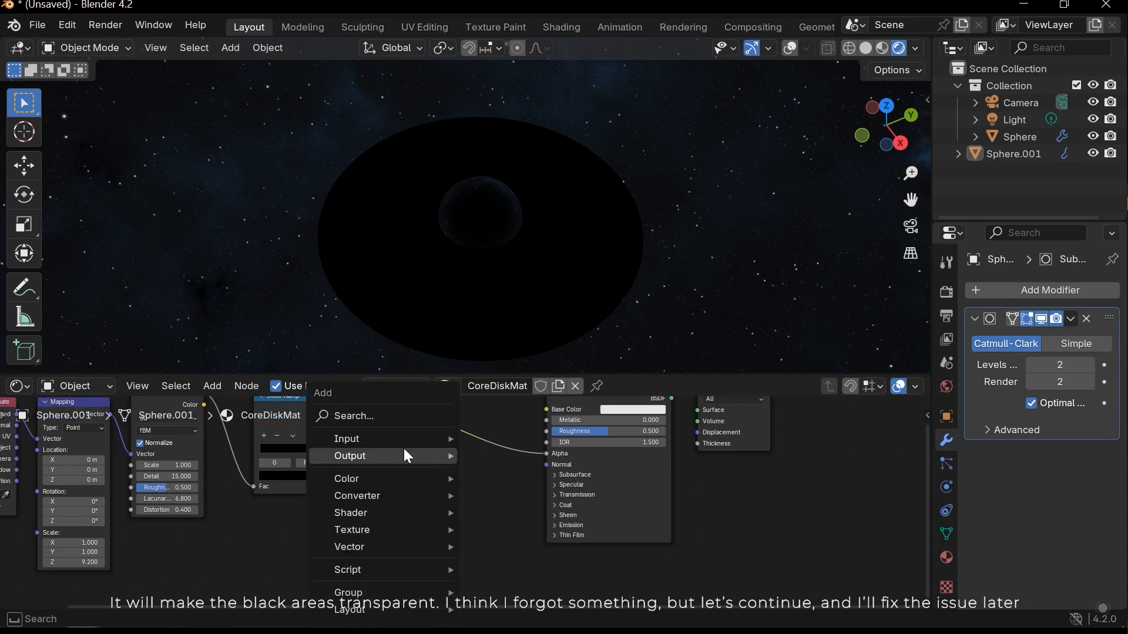
pyautogui.click(392, 416)
pyautogui.write('co')
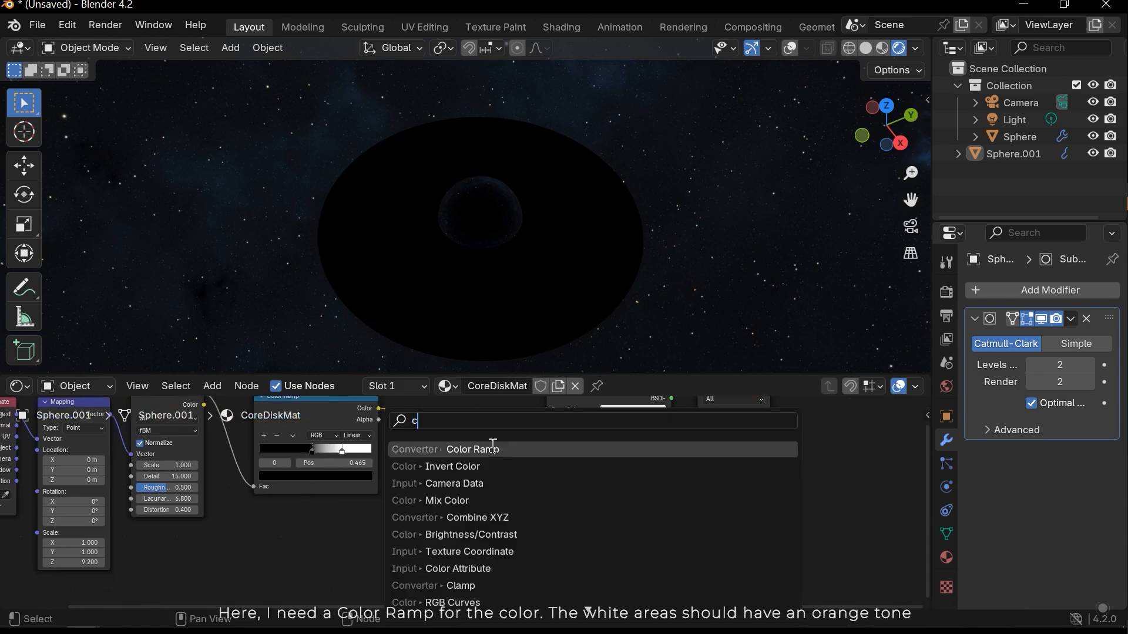
pyautogui.click(492, 449)
pyautogui.click(392, 476)
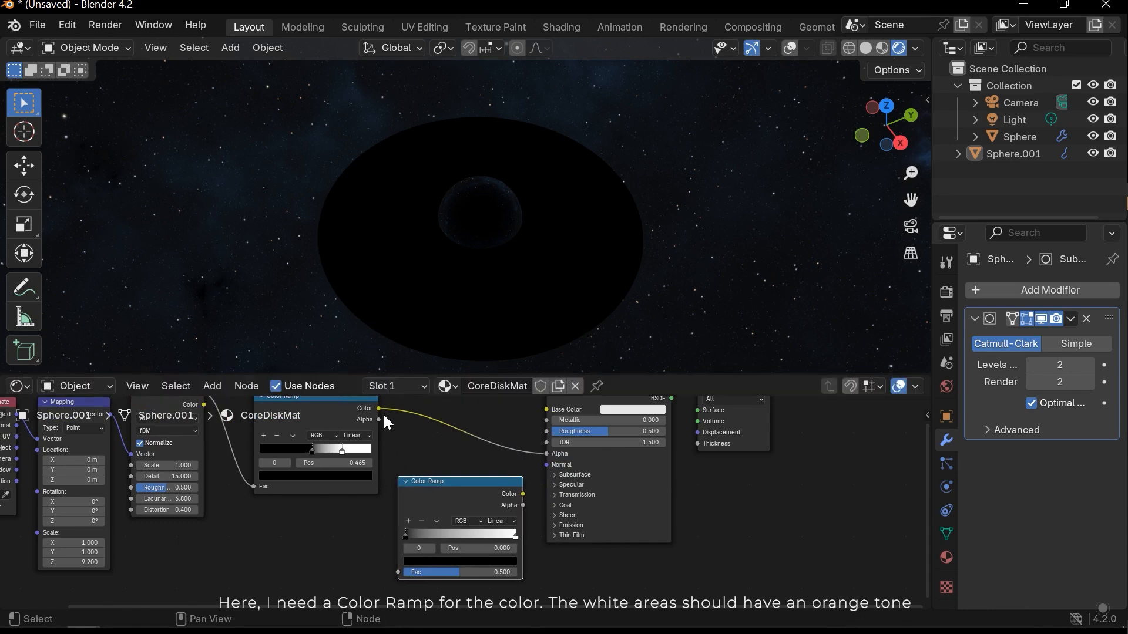
pyautogui.moveTo(379, 408); pyautogui.dragTo(397, 573)
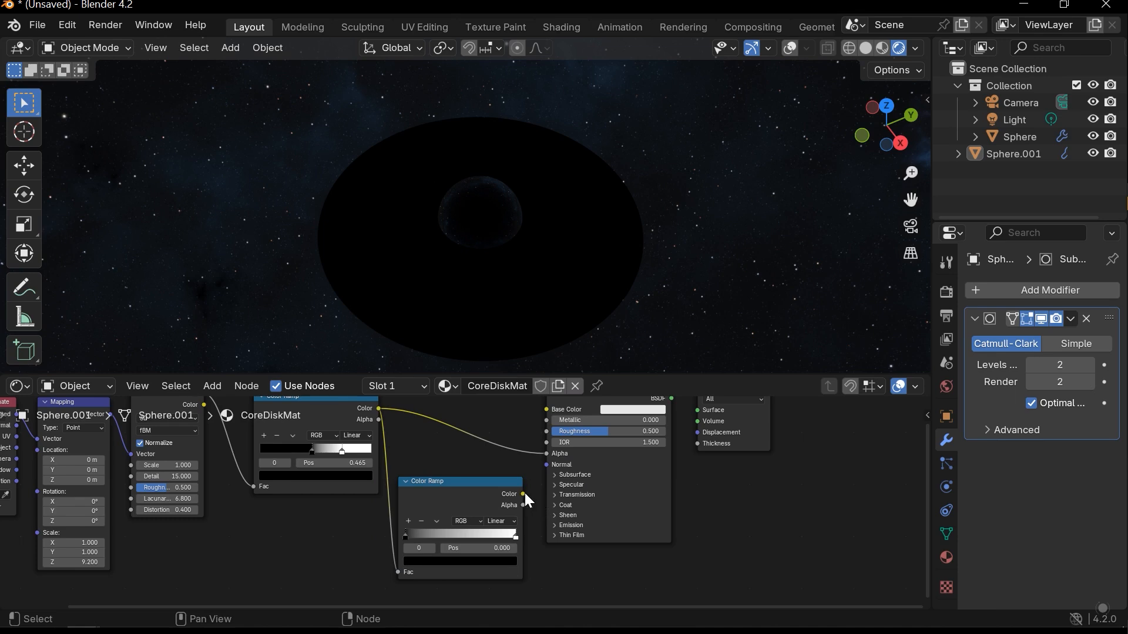
# - Expand the Principled BSDF's Emission settings and connect the second Color Ramp's Color output to the emission Color
pyautogui.click(569, 525)
pyautogui.moveTo(522, 495); pyautogui.dragTo(547, 540)
pyautogui.moveTo(468, 495); pyautogui.dragTo(474, 475)
pyautogui.scroll(4, 479, 484)
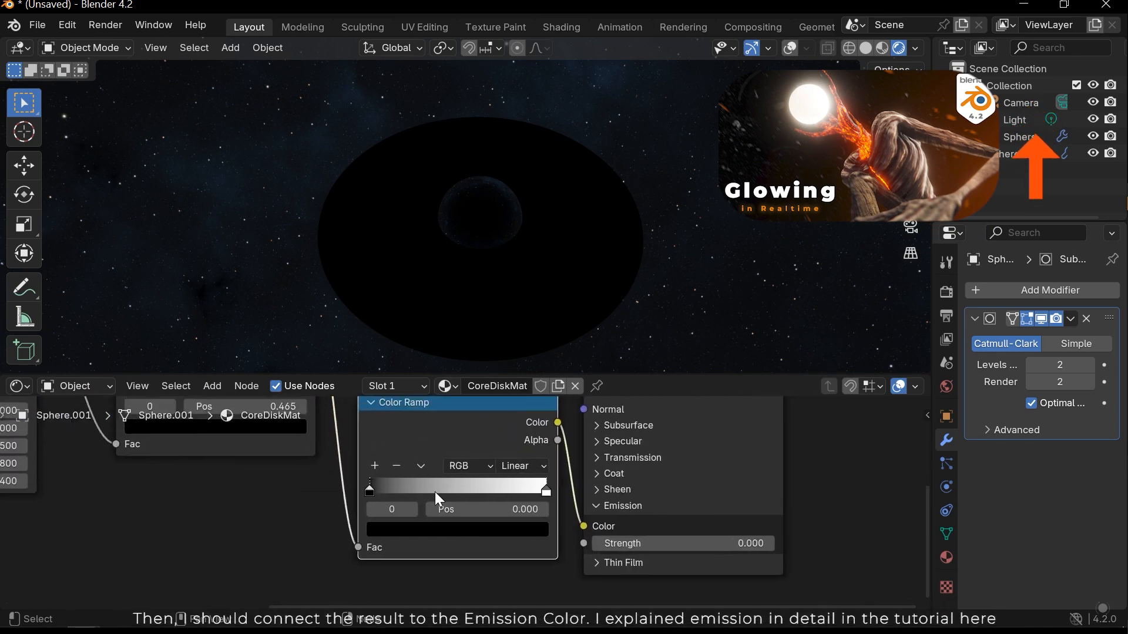
pyautogui.scroll(1, 356, 502)
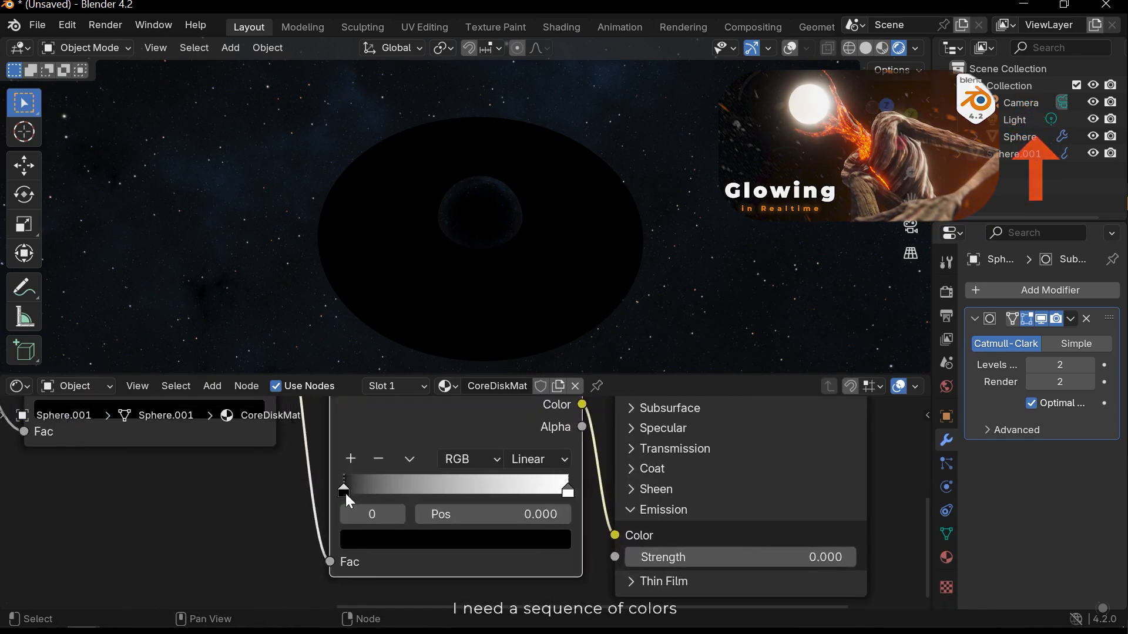
# - Add a stop to the second Color Ramp at position 0.140 and colour it dark orange-brown with saturation 1 and value 0.142
pyautogui.scroll(1, 344, 492)
pyautogui.click(345, 464)
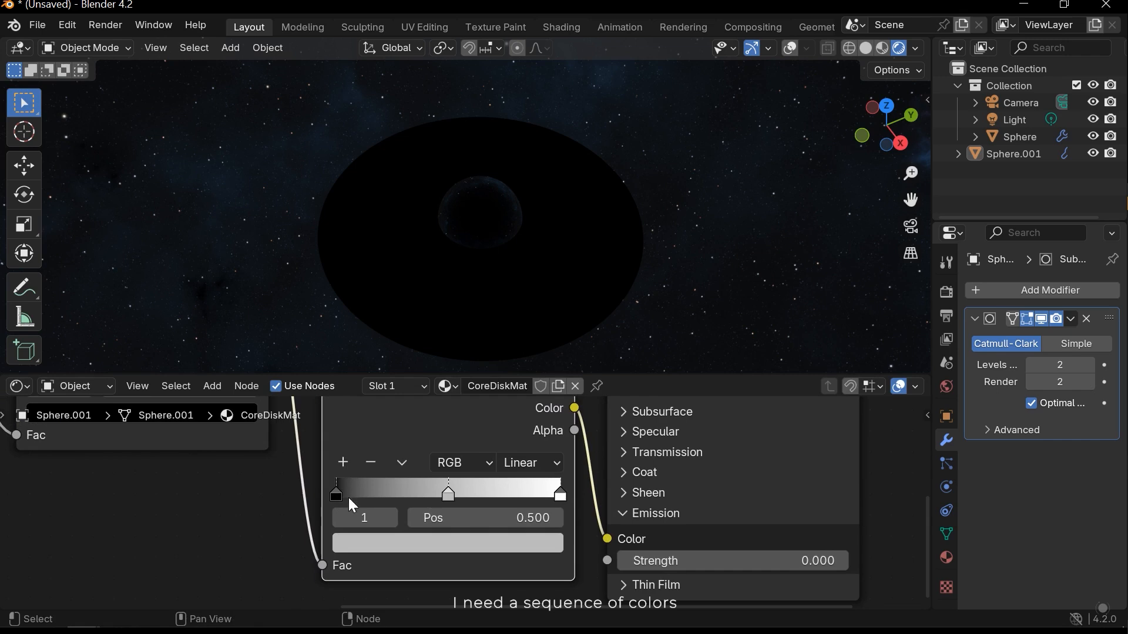
pyautogui.moveTo(448, 497); pyautogui.dragTo(362, 499)
pyautogui.click(377, 542)
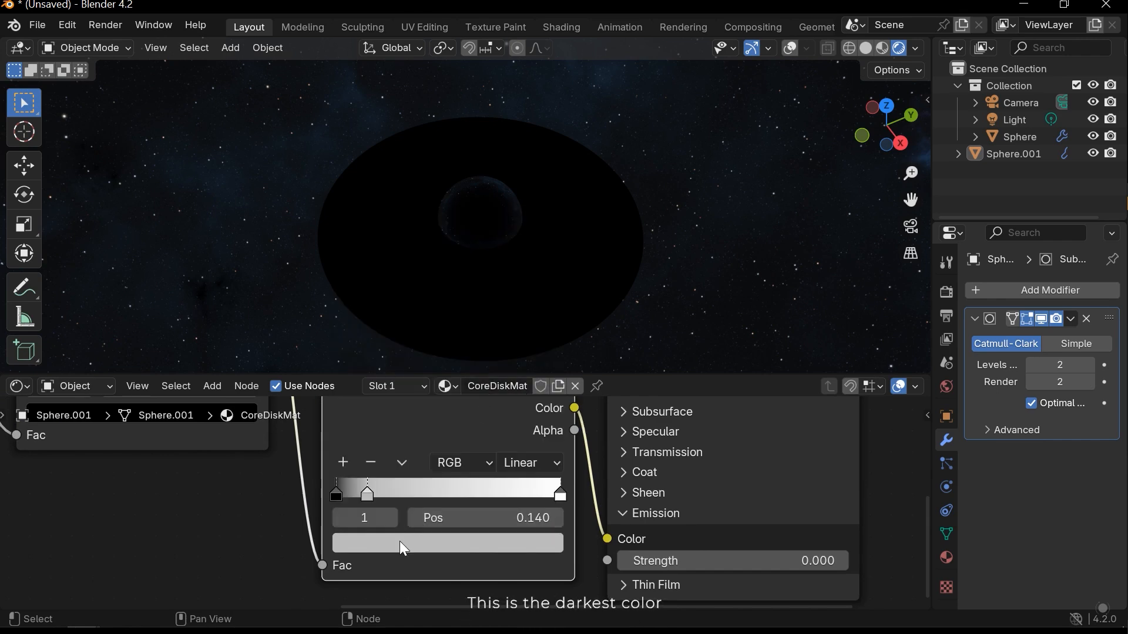
pyautogui.click(399, 541)
pyautogui.moveTo(415, 470); pyautogui.dragTo(520, 473)
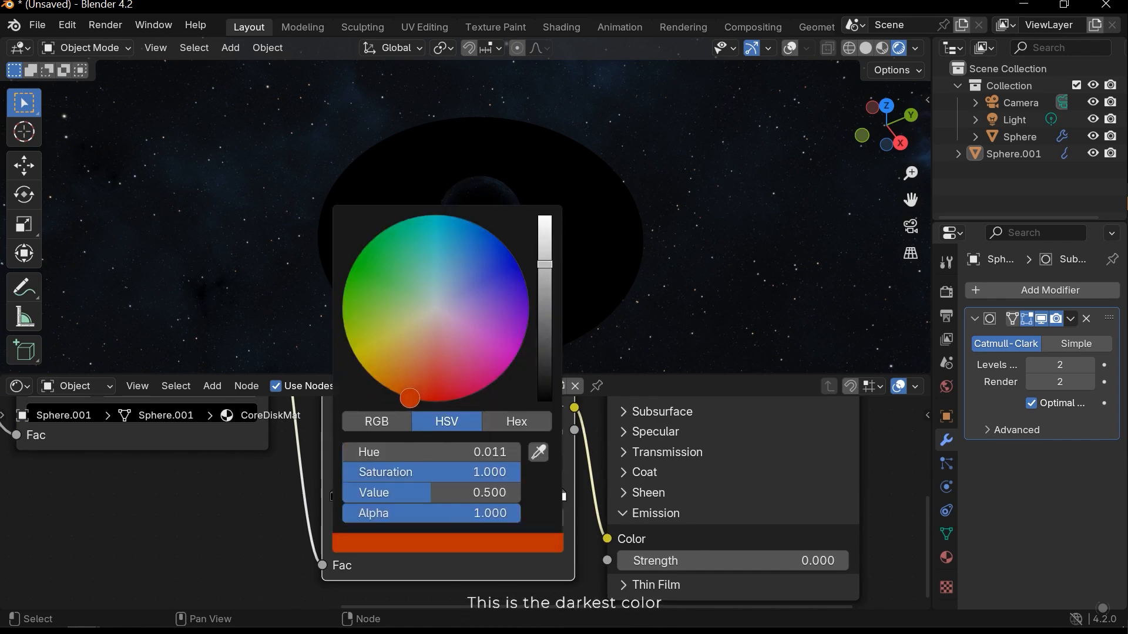
pyautogui.moveTo(547, 282); pyautogui.dragTo(545, 312)
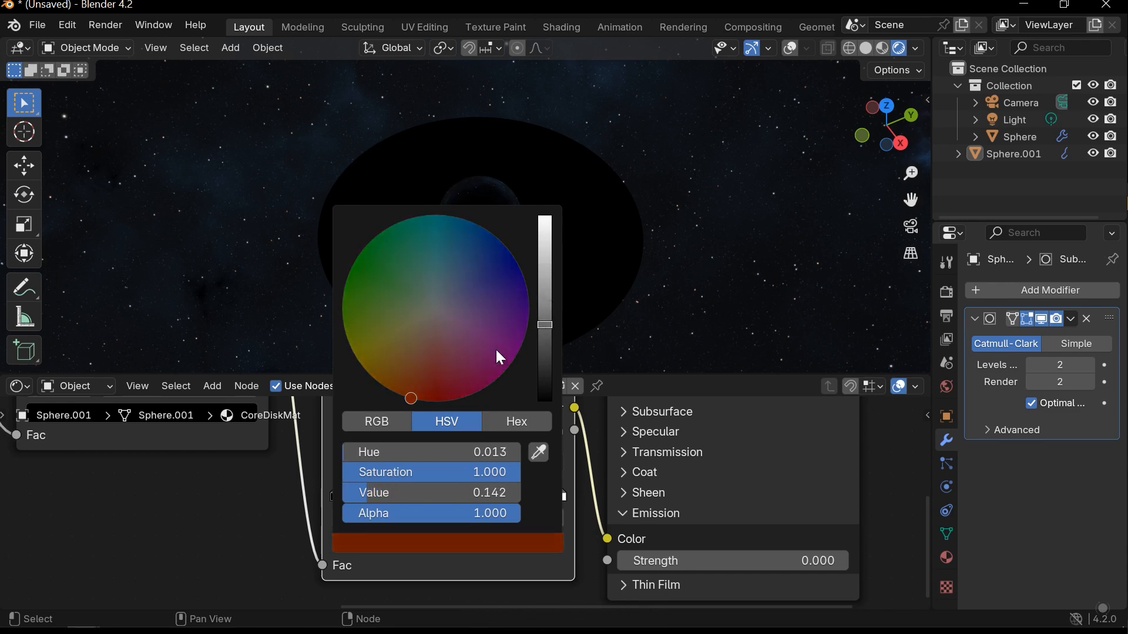
pyautogui.moveTo(400, 394); pyautogui.dragTo(402, 395)
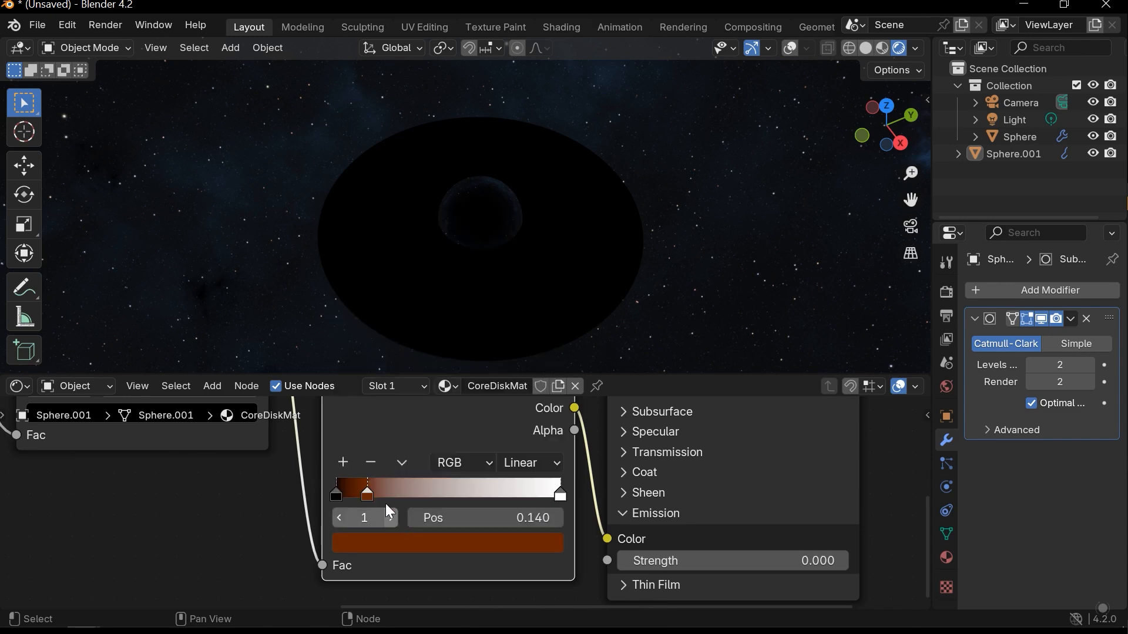
# - Add another stop to the second Color Ramp, place the two brown stops at 0.159 and 0.312, and colour the one at 0.312 reddish brown
pyautogui.click(344, 464)
pyautogui.moveTo(377, 493); pyautogui.dragTo(406, 501)
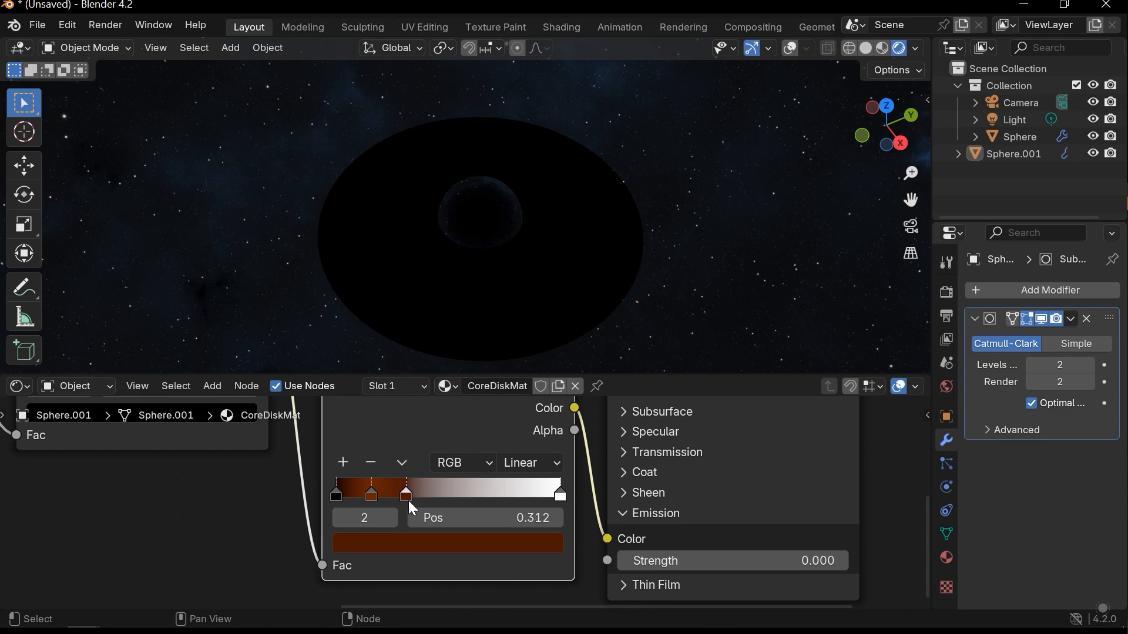
pyautogui.click(373, 496)
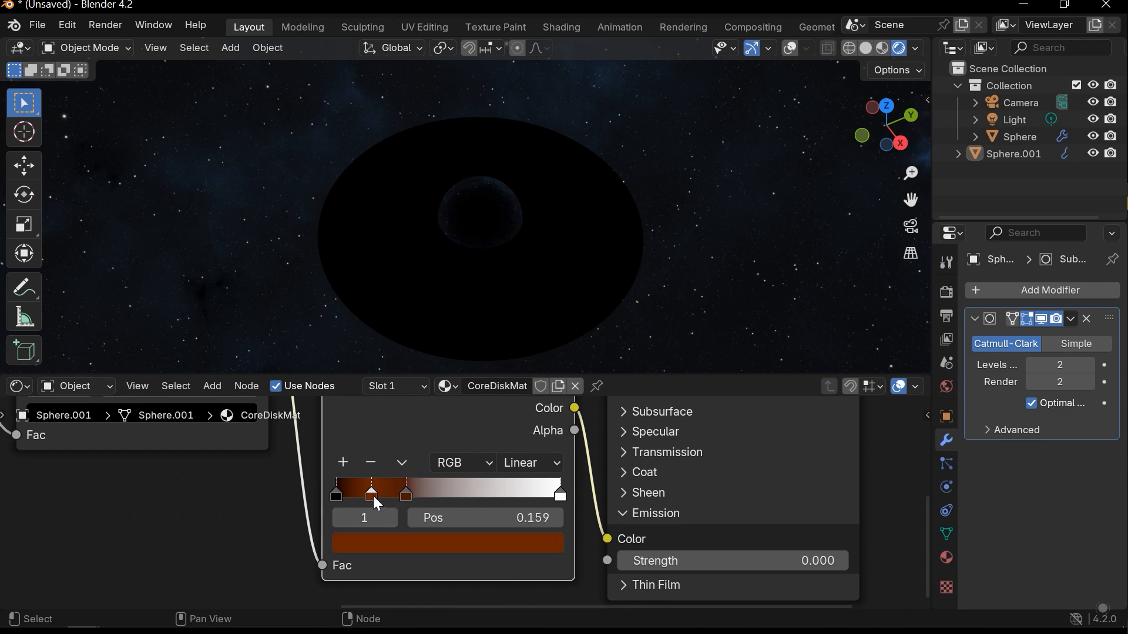
pyautogui.click(407, 494)
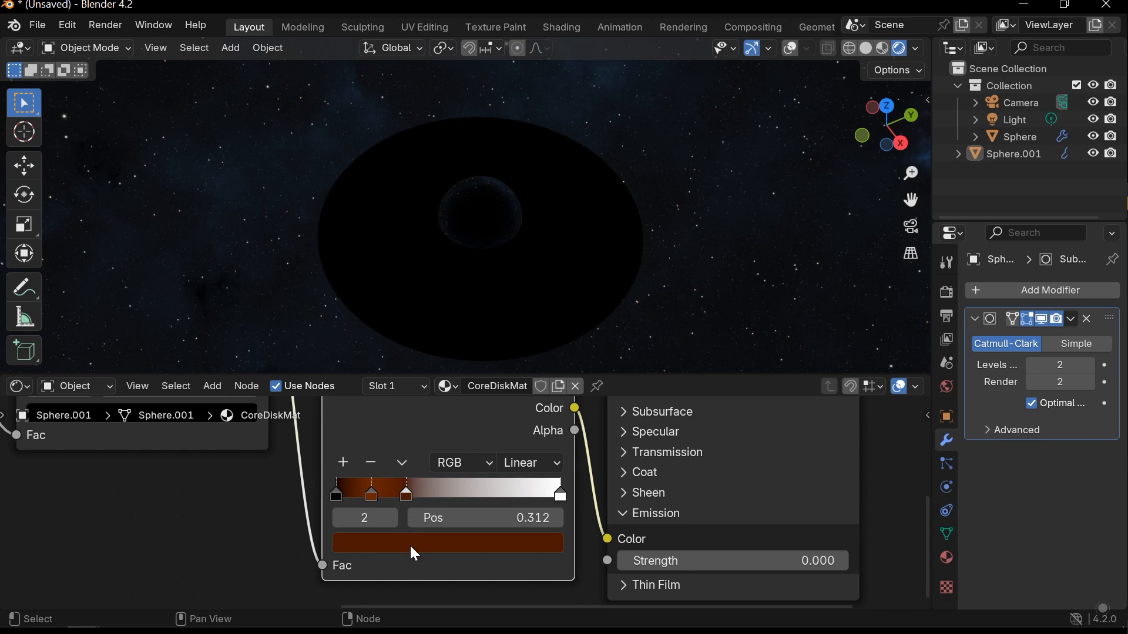
pyautogui.click(431, 542)
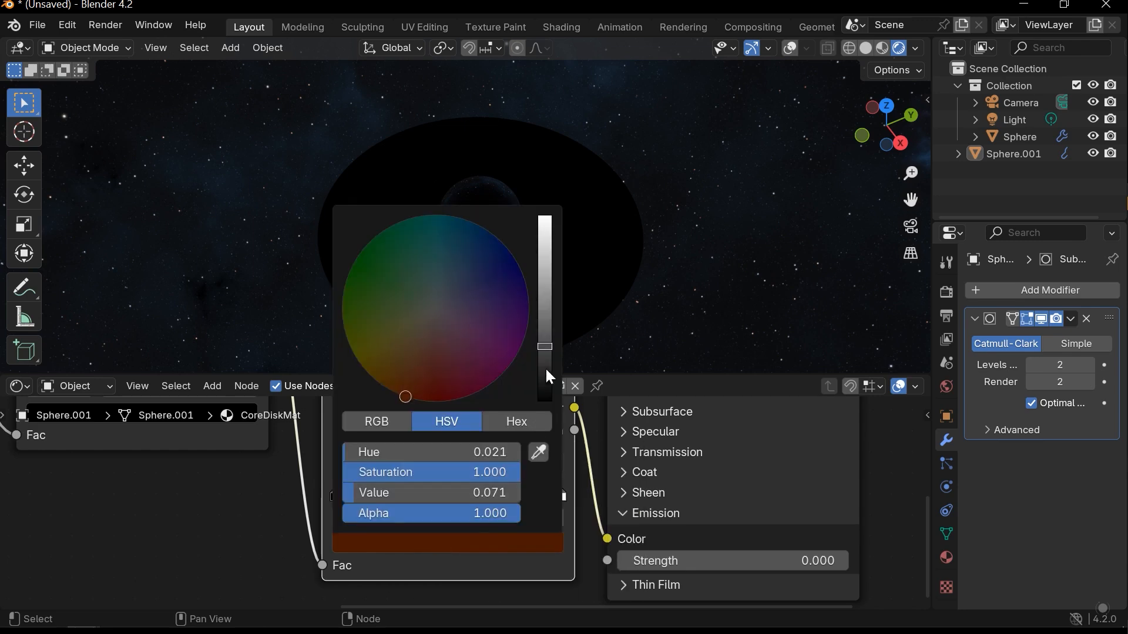
pyautogui.scroll(1, 435, 308)
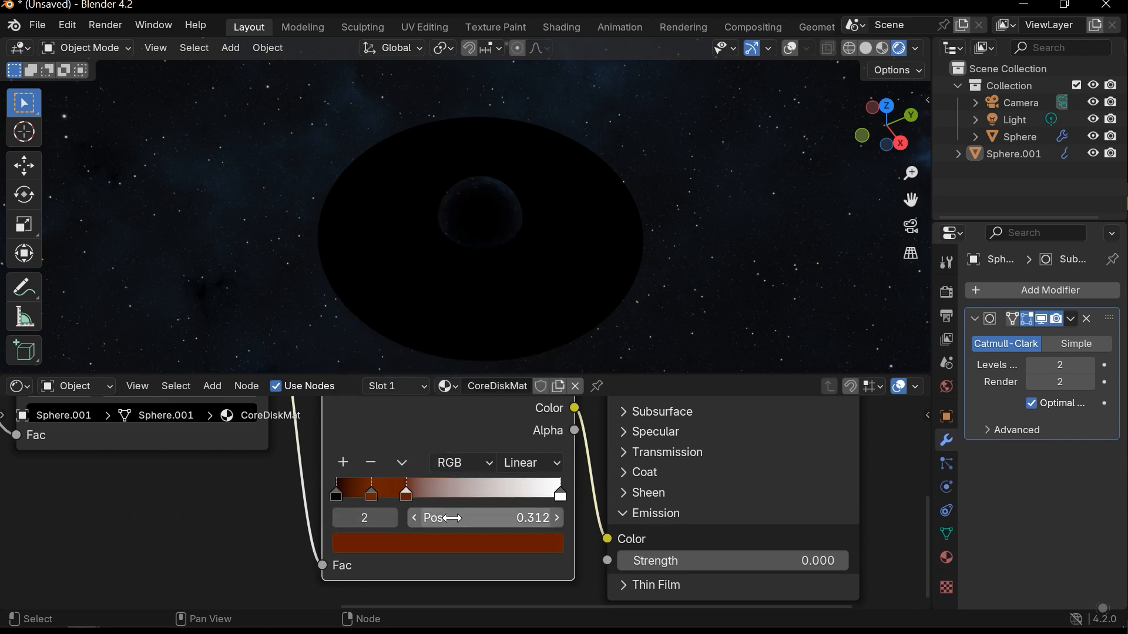
# - Connect the Principled BSDF's output to the Material Output's Surface input and inspect the disk
pyautogui.scroll(-5, 476, 508)
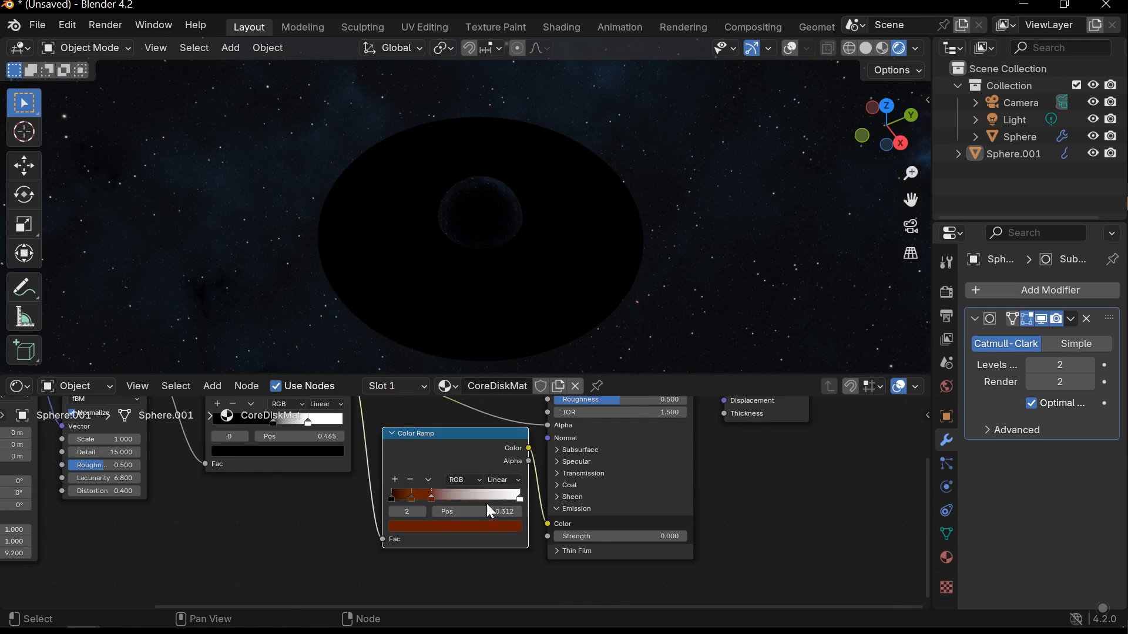
pyautogui.moveTo(500, 534); pyautogui.dragTo(467, 509, button='middle')
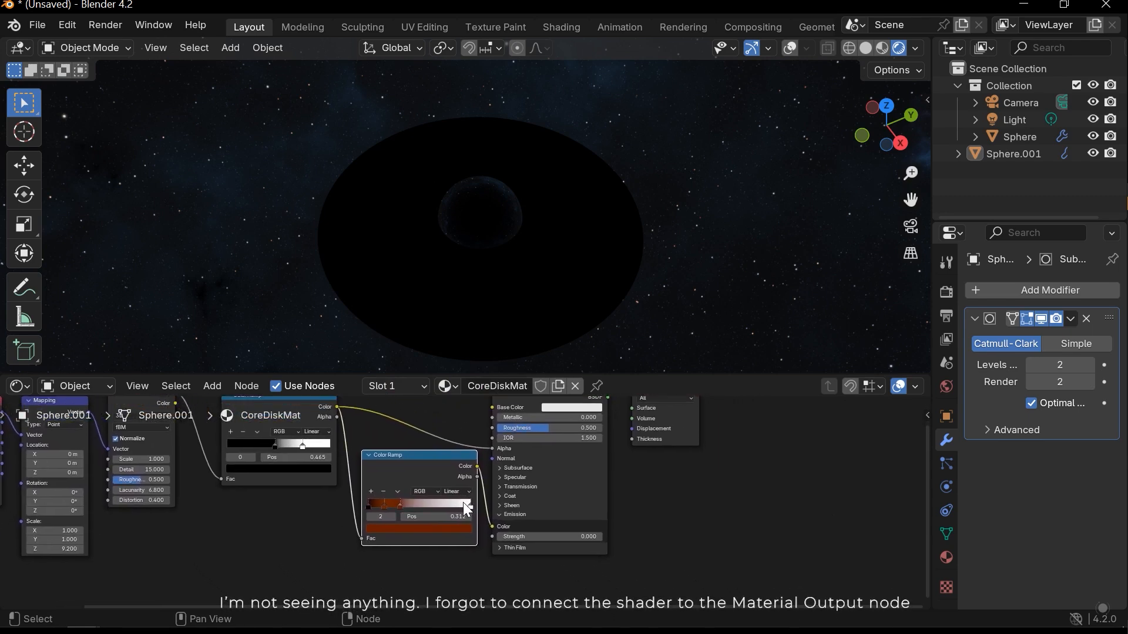
pyautogui.moveTo(649, 175); pyautogui.dragTo(583, 251, button='middle')
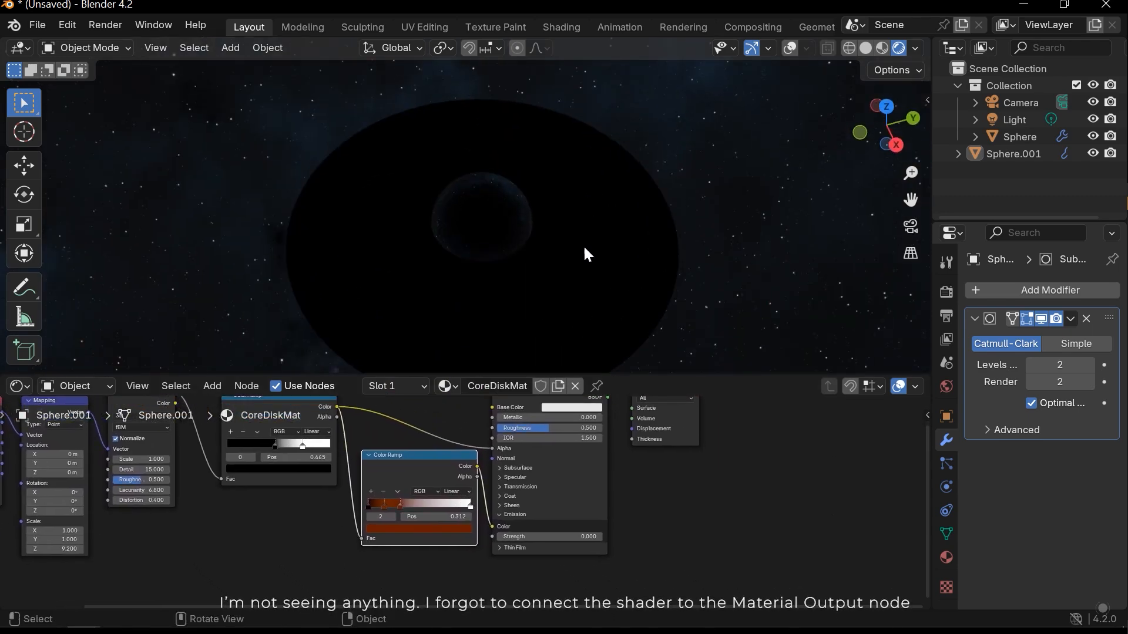
pyautogui.moveTo(626, 431); pyautogui.dragTo(601, 490, button='middle')
pyautogui.moveTo(573, 446); pyautogui.dragTo(594, 458)
pyautogui.moveTo(503, 282); pyautogui.dragTo(35, 305, button='middle')
# - Set the Principled BSDF's emission Strength to 3
pyautogui.moveTo(472, 510); pyautogui.dragTo(504, 435, button='middle')
pyautogui.scroll(4, 506, 436)
pyautogui.moveTo(558, 535); pyautogui.dragTo(743, 535)
pyautogui.moveTo(511, 479); pyautogui.dragTo(555, 492, button='middle')
pyautogui.hotkey('ctrl', 'z')
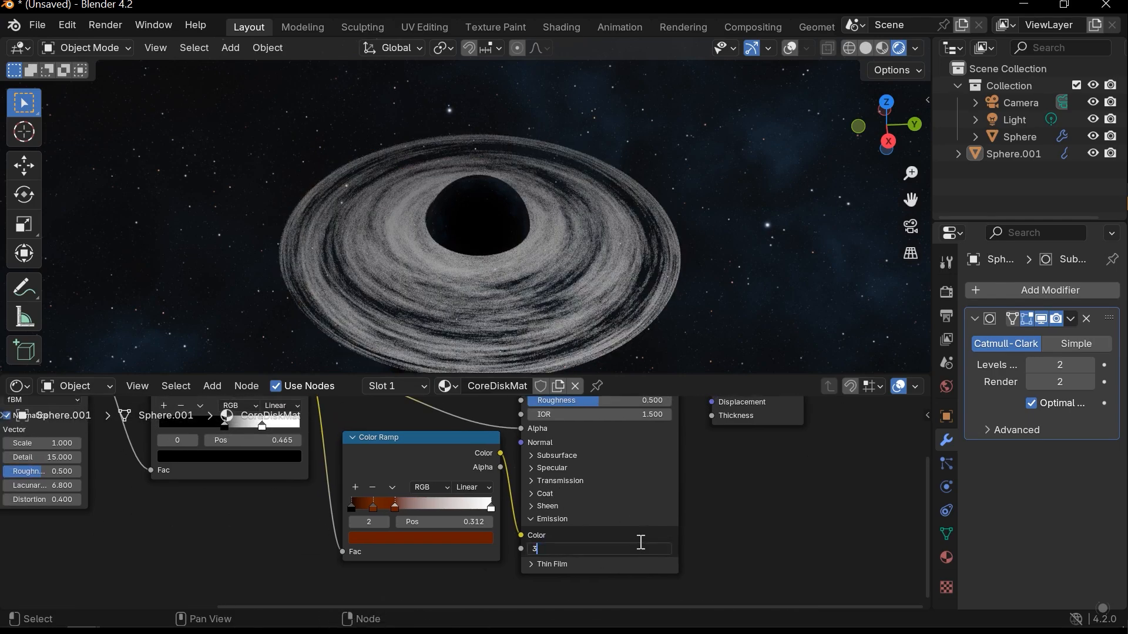
pyautogui.press('Return')
# - Add a stop to the second Color Ramp at position 0.474 and colour it orange with hue 0.076, saturation 1 and value 0.656
pyautogui.scroll(2, 502, 506)
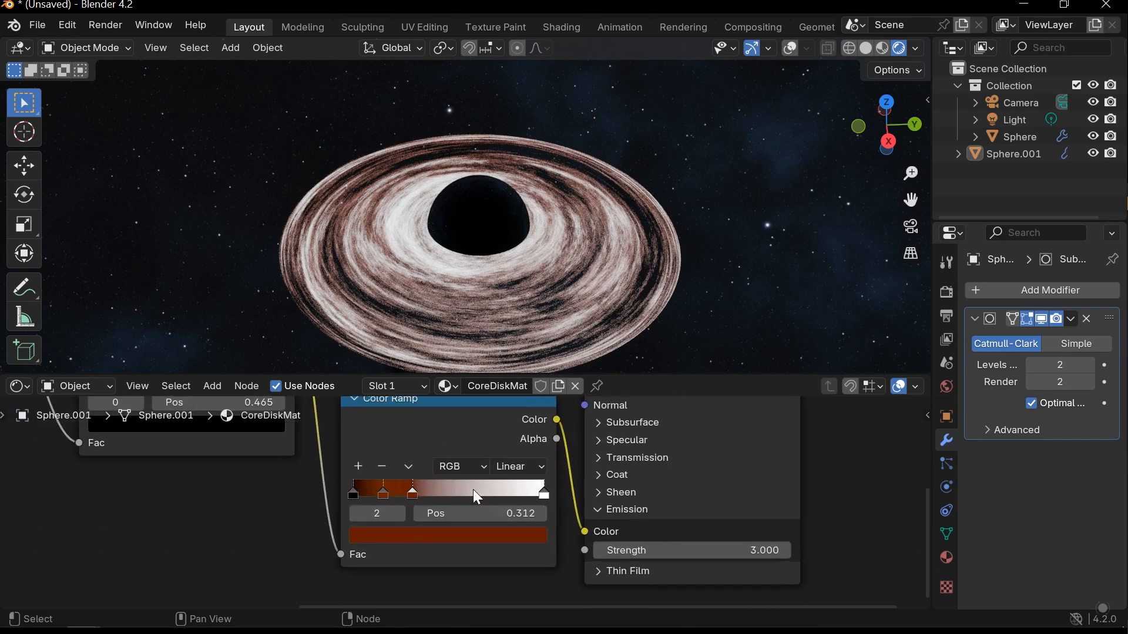
pyautogui.click(357, 466)
pyautogui.moveTo(391, 494); pyautogui.dragTo(433, 496)
pyautogui.click(431, 535)
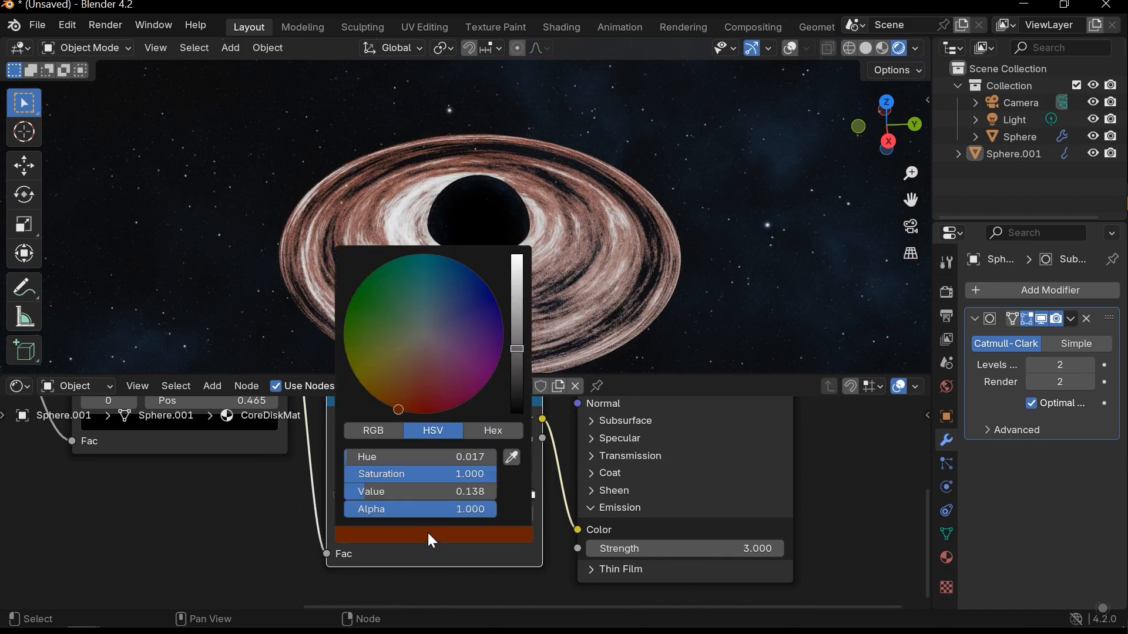
pyautogui.moveTo(413, 408); pyautogui.dragTo(370, 393)
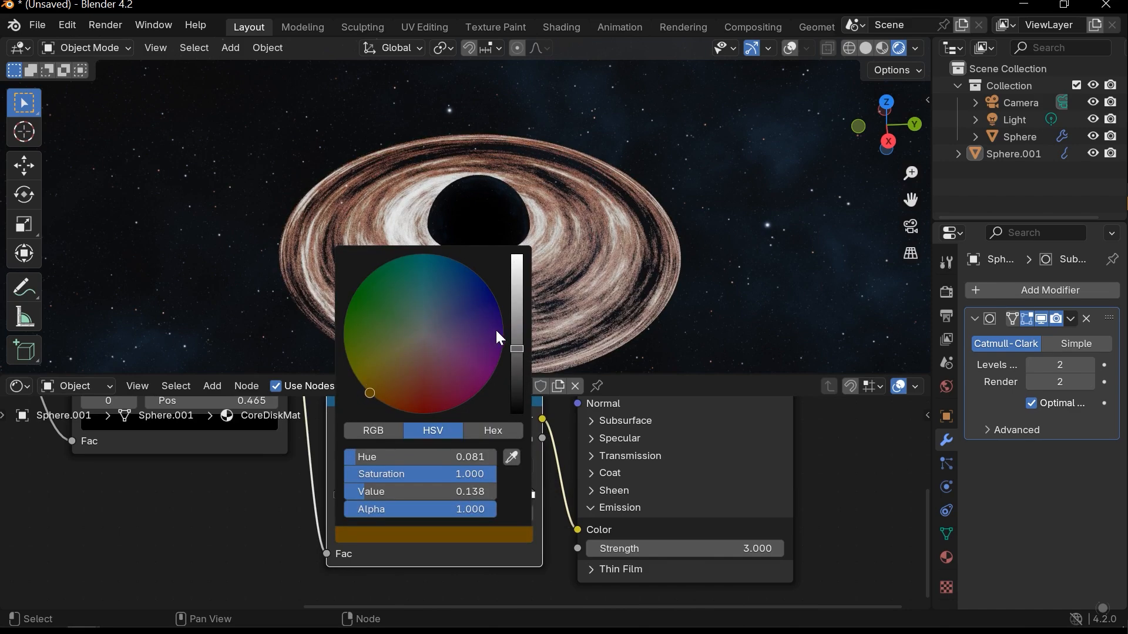
pyautogui.moveTo(525, 319); pyautogui.dragTo(521, 281)
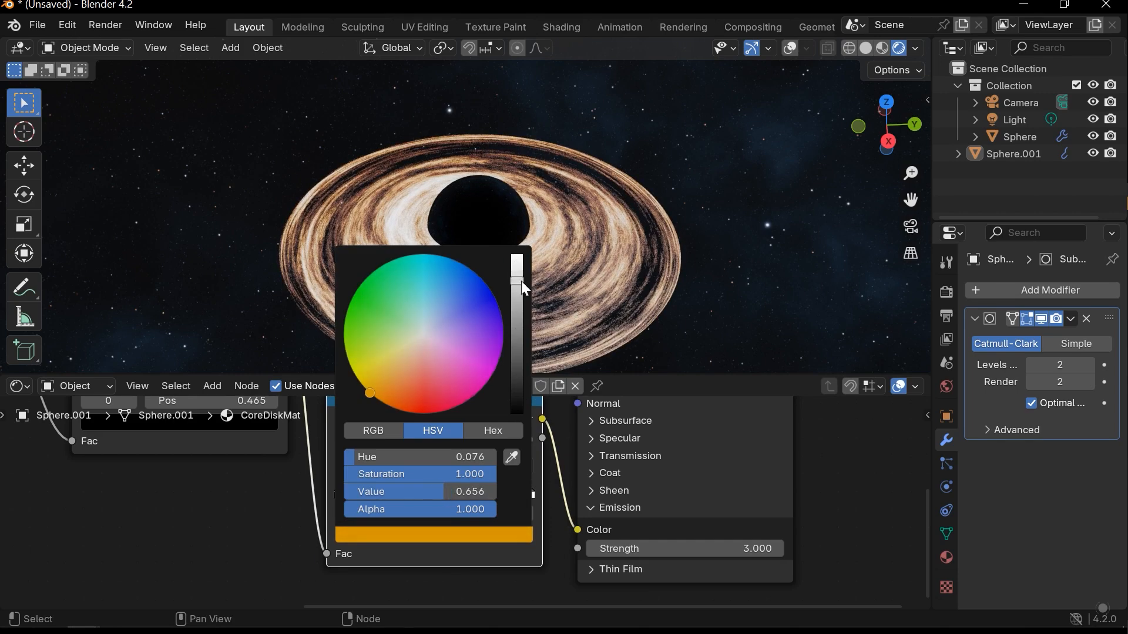
pyautogui.scroll(-5, 352, 511)
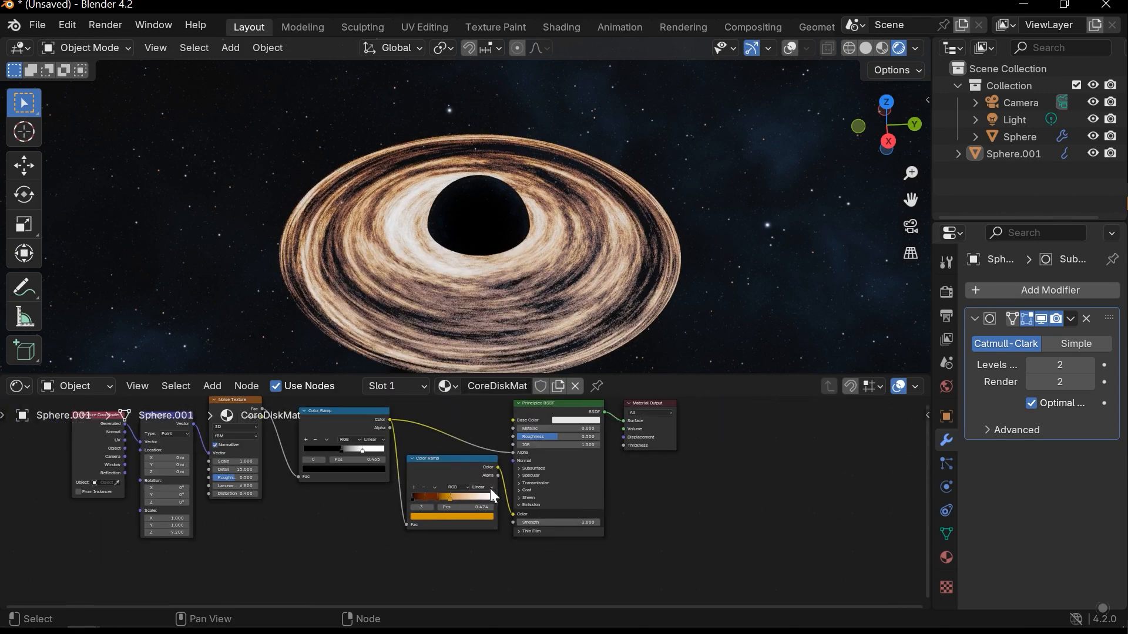
pyautogui.moveTo(376, 473); pyautogui.dragTo(406, 498, button='middle')
pyautogui.moveTo(626, 243)
pyautogui.mouseDown(button='middle')
pyautogui.moveTo(649, 325)
pyautogui.moveTo(604, 229)
pyautogui.moveTo(598, 176)
pyautogui.moveTo(608, 231)
pyautogui.mouseUp(button='middle')
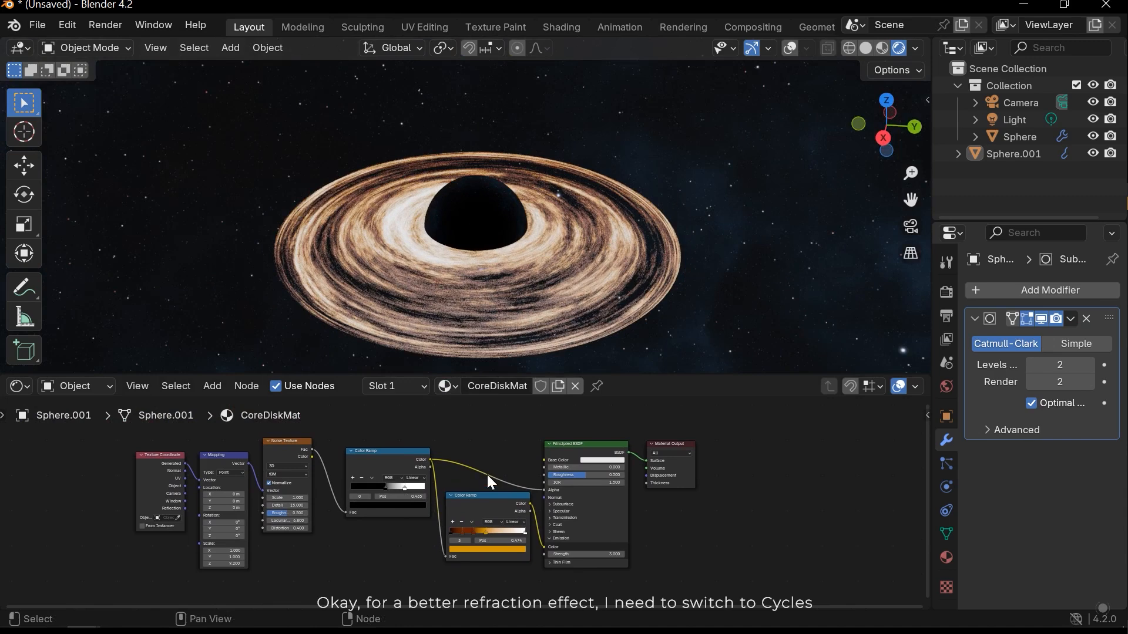
# - Switch the viewport to solid shading and set the render engine to Cycles with GPU Compute as the device
pyautogui.click(947, 292)
pyautogui.click(1064, 291)
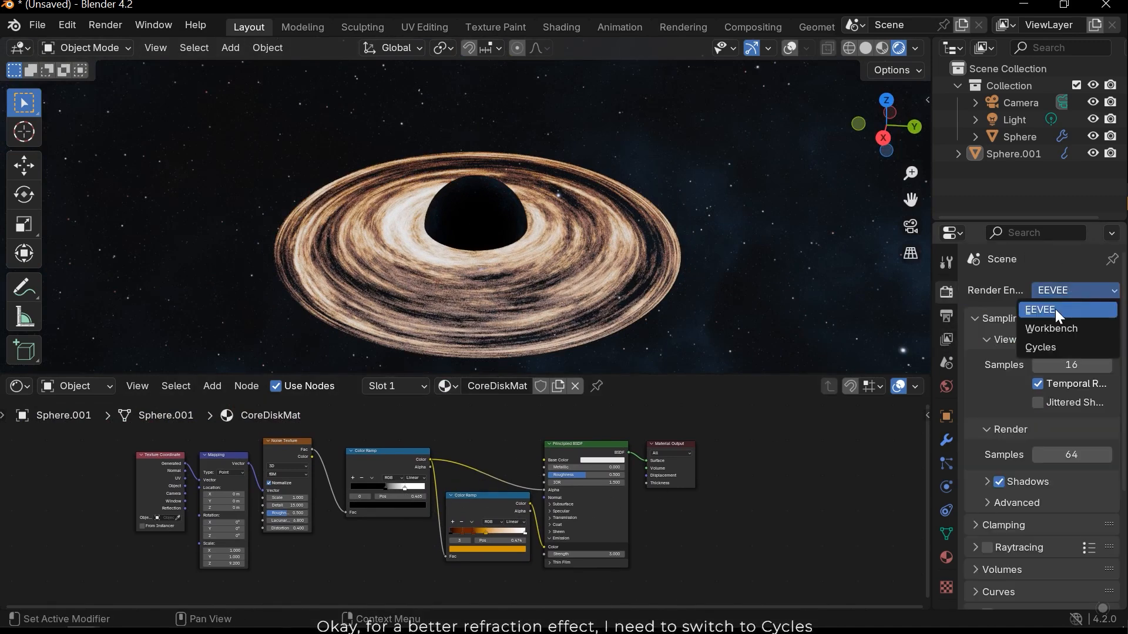
pyautogui.press('z')
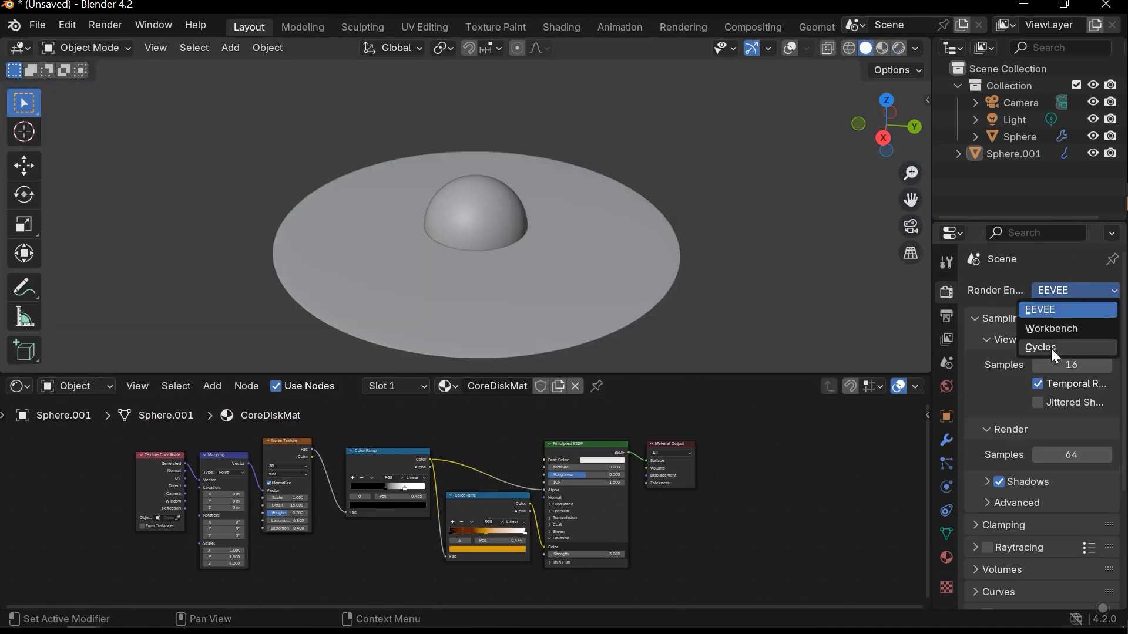
pyautogui.click(1053, 349)
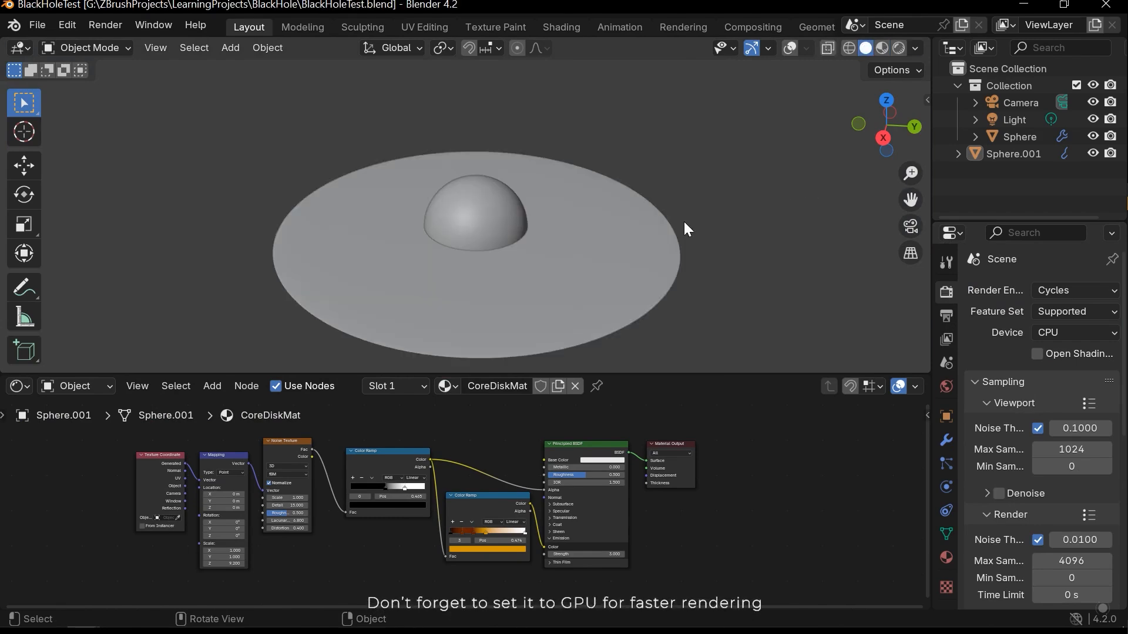
pyautogui.click(1053, 371)
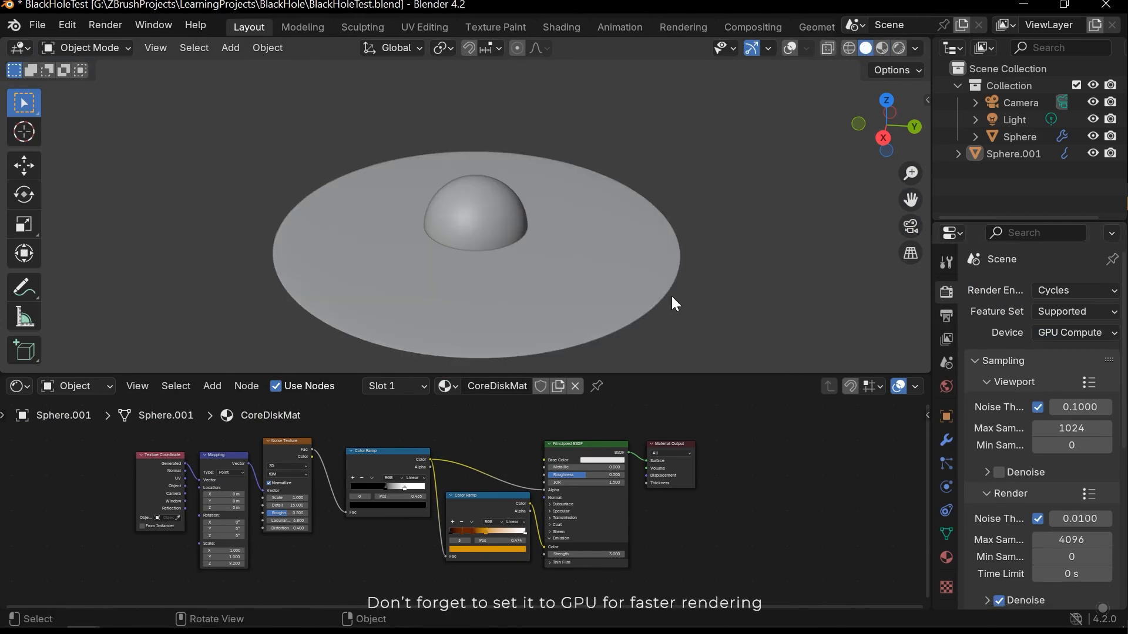
# - Return the viewport to rendered shading and set the disk material's Base Color to black
pyautogui.press('z')
pyautogui.click(698, 217)
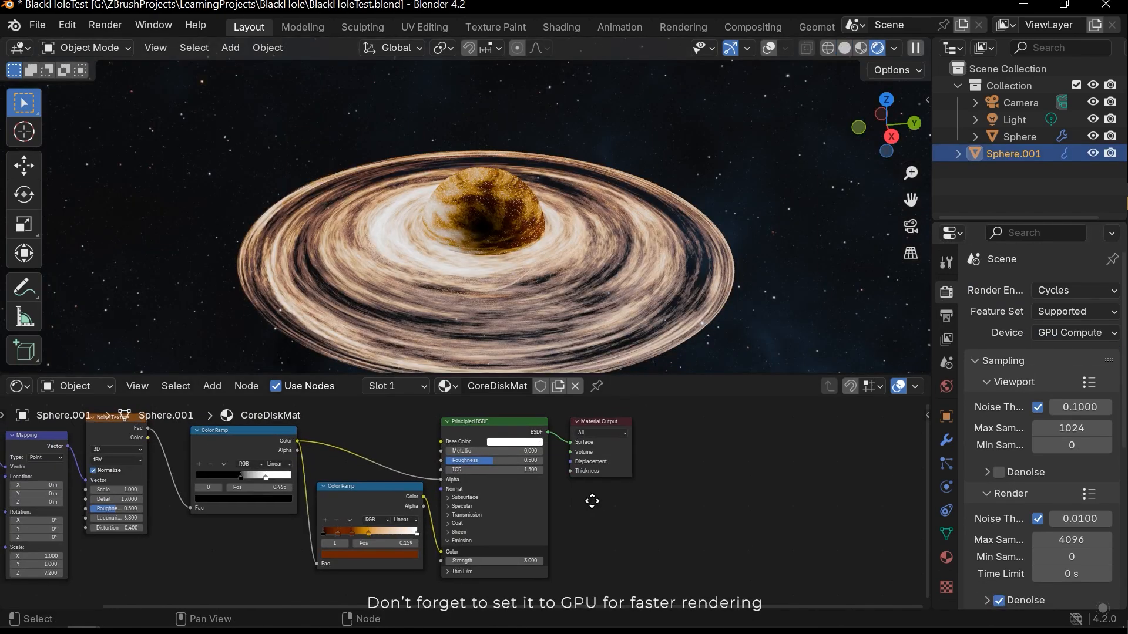
pyautogui.moveTo(593, 501); pyautogui.dragTo(601, 509, button='middle')
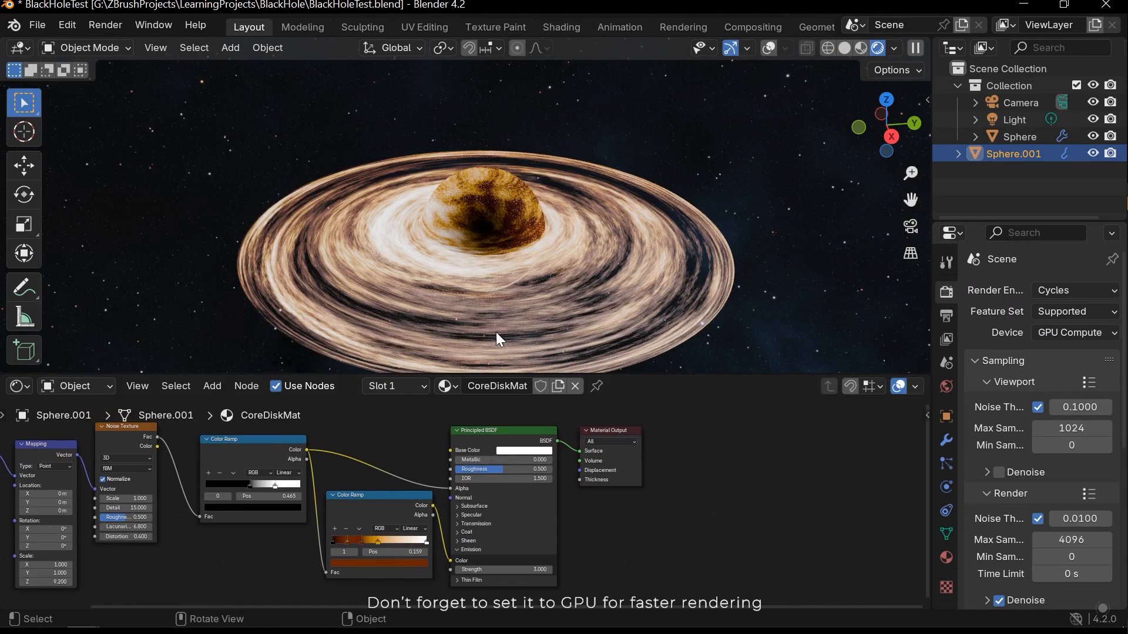
pyautogui.click(528, 452)
pyautogui.click(588, 385)
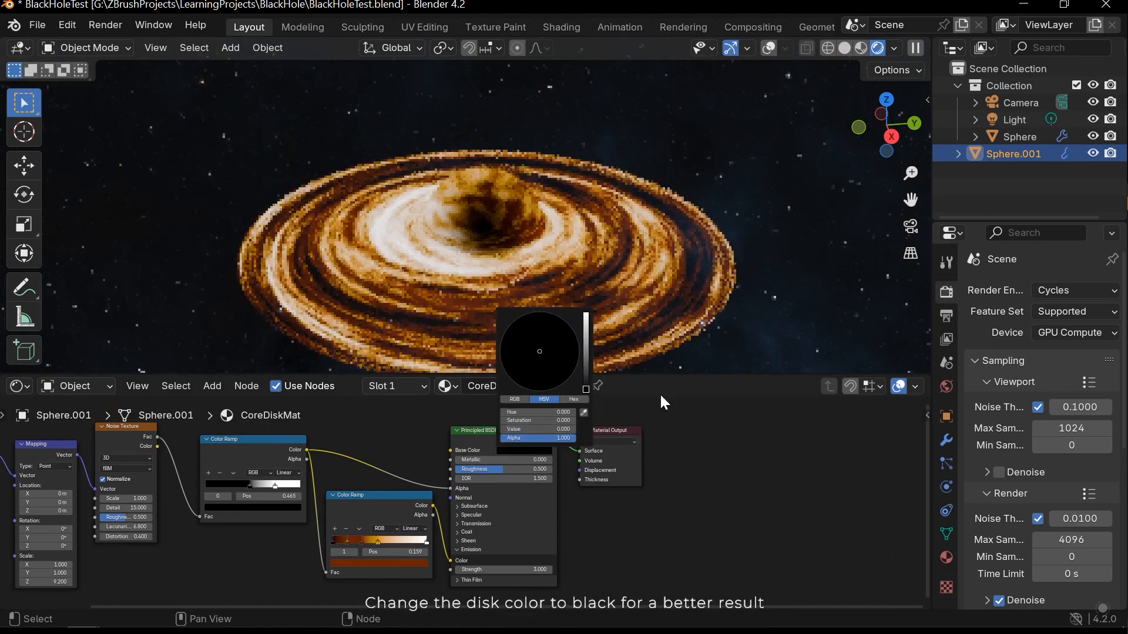
# - Set the emission Strength of the disk's Principled BSDF to 2.7
pyautogui.scroll(-3, 498, 245)
pyautogui.moveTo(506, 248); pyautogui.dragTo(516, 273, button='middle')
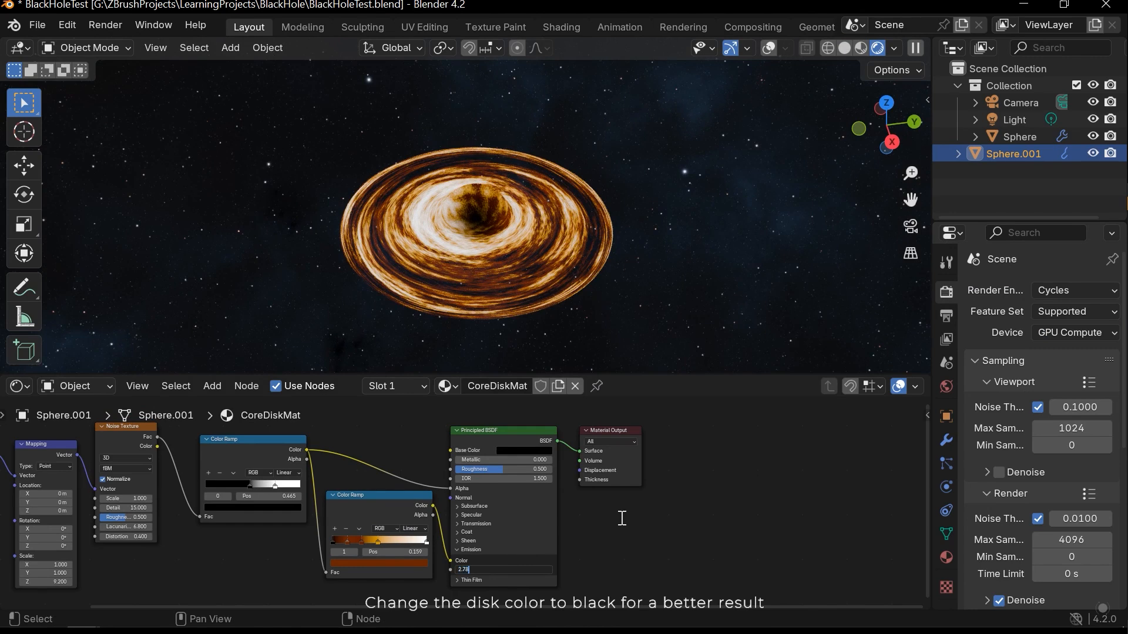
pyautogui.scroll(3, 588, 520)
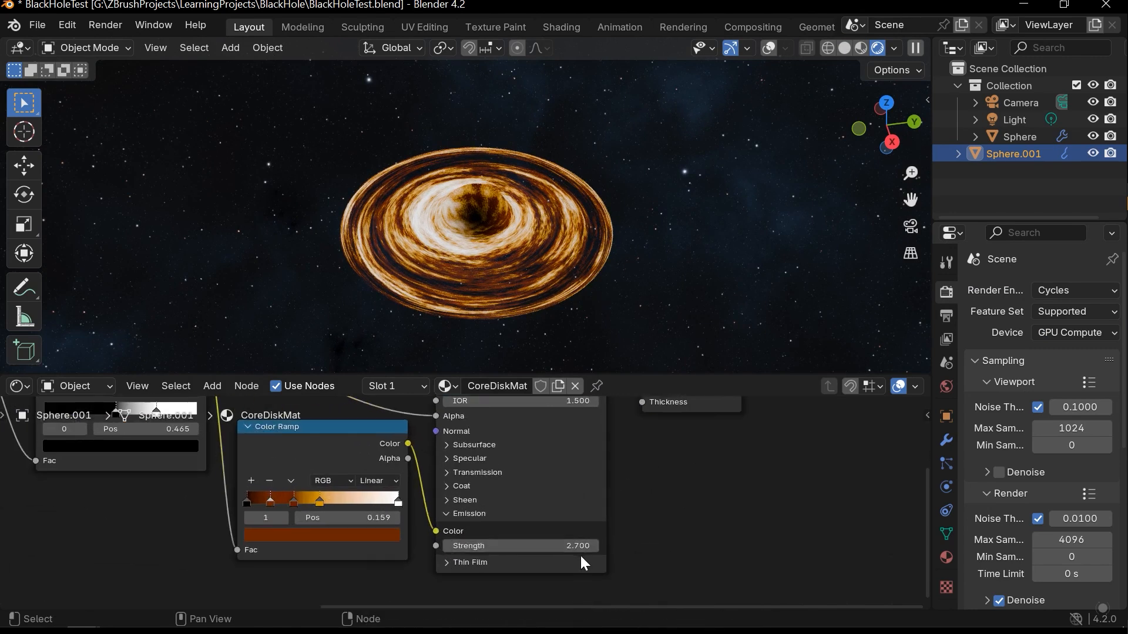
# - Select the core sphere and set its Refraction BSDF's IOR to 1.3
pyautogui.moveTo(577, 251); pyautogui.dragTo(500, 177, button='middle')
pyautogui.scroll(3, 486, 201)
pyautogui.click(487, 202)
pyautogui.scroll(3, 500, 166)
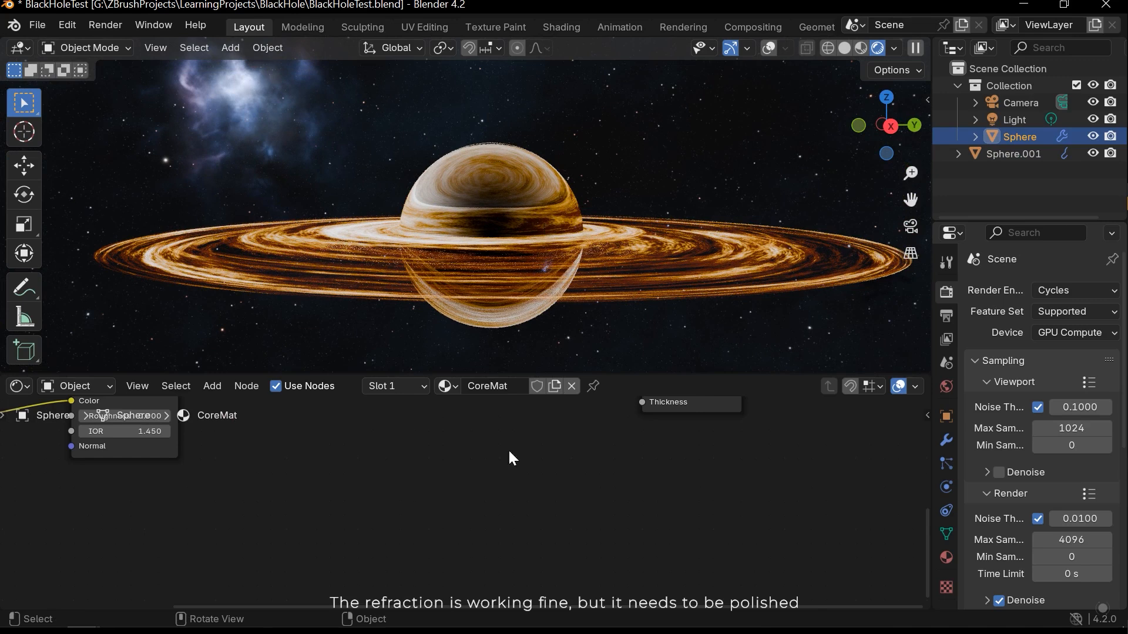
pyautogui.press('Home')
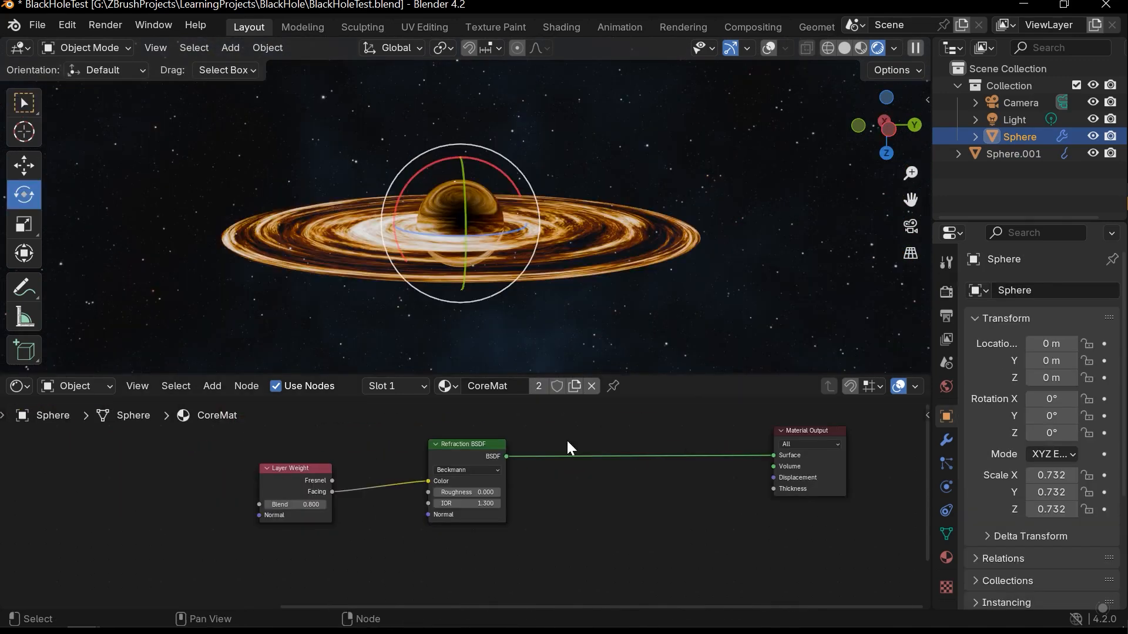
pyautogui.scroll(1, 543, 504)
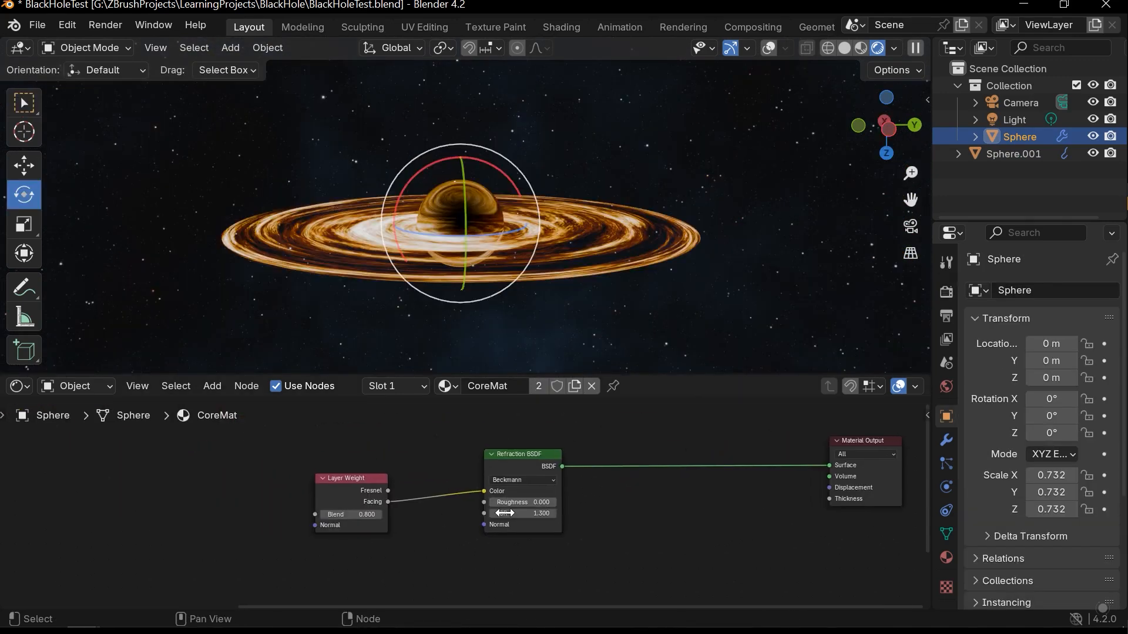
# - Make room beside the Layer Weight node and insert a Color Ramp between its Facing output and the Refraction BSDF's Color input
pyautogui.moveTo(516, 510); pyautogui.dragTo(432, 508, button='middle')
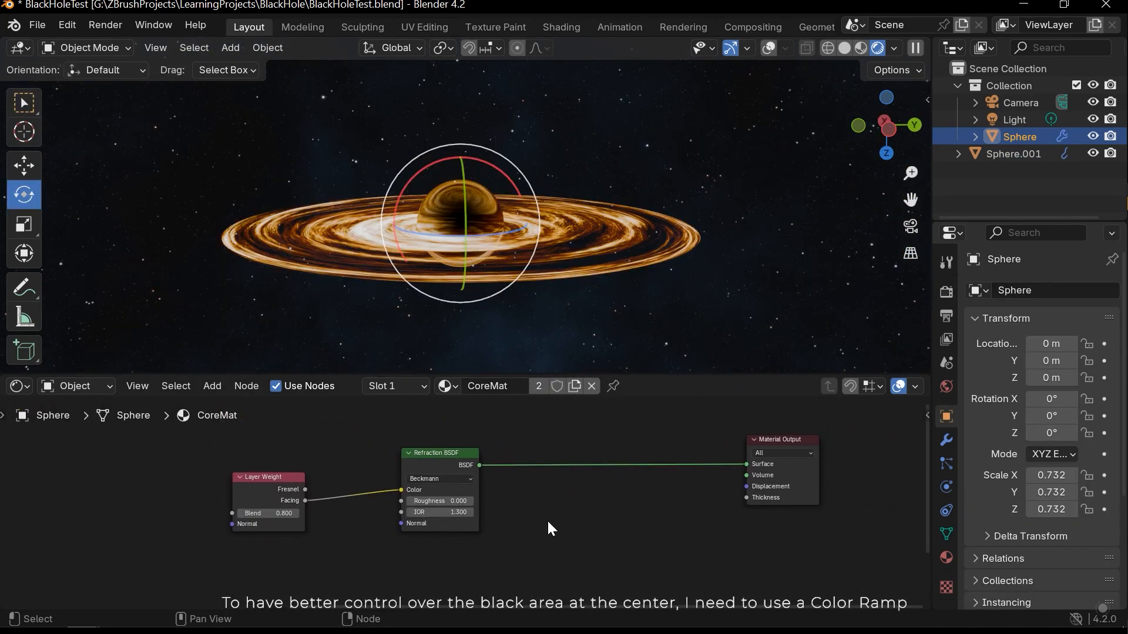
pyautogui.moveTo(359, 516); pyautogui.dragTo(534, 470, button='middle')
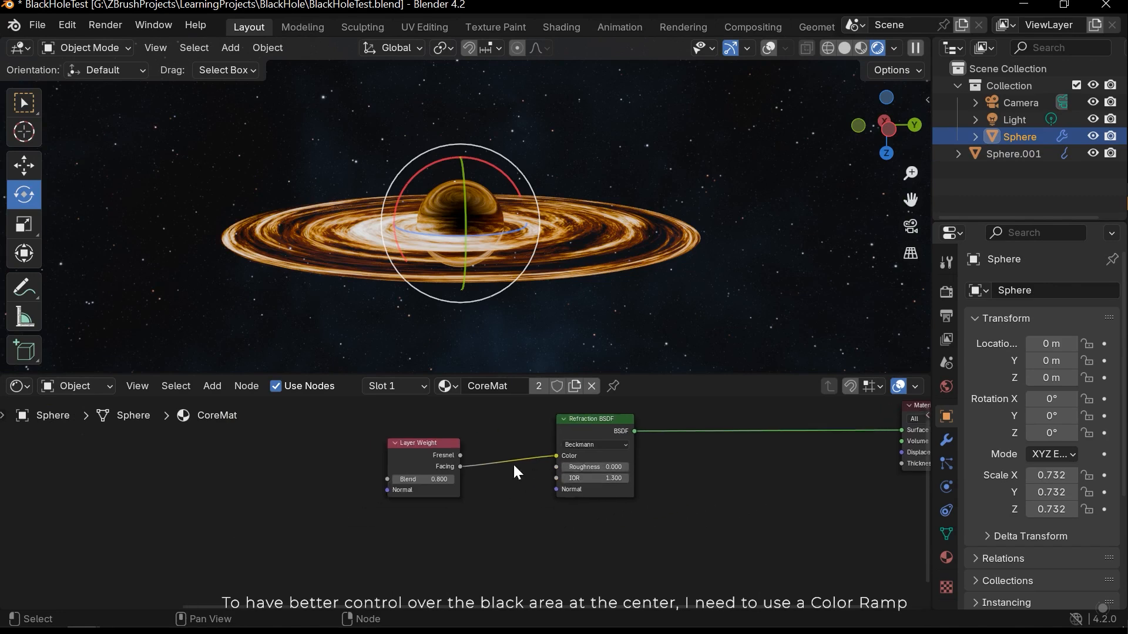
pyautogui.moveTo(414, 478); pyautogui.dragTo(305, 482)
pyautogui.hotkey('shift', 'a')
pyautogui.write('c')
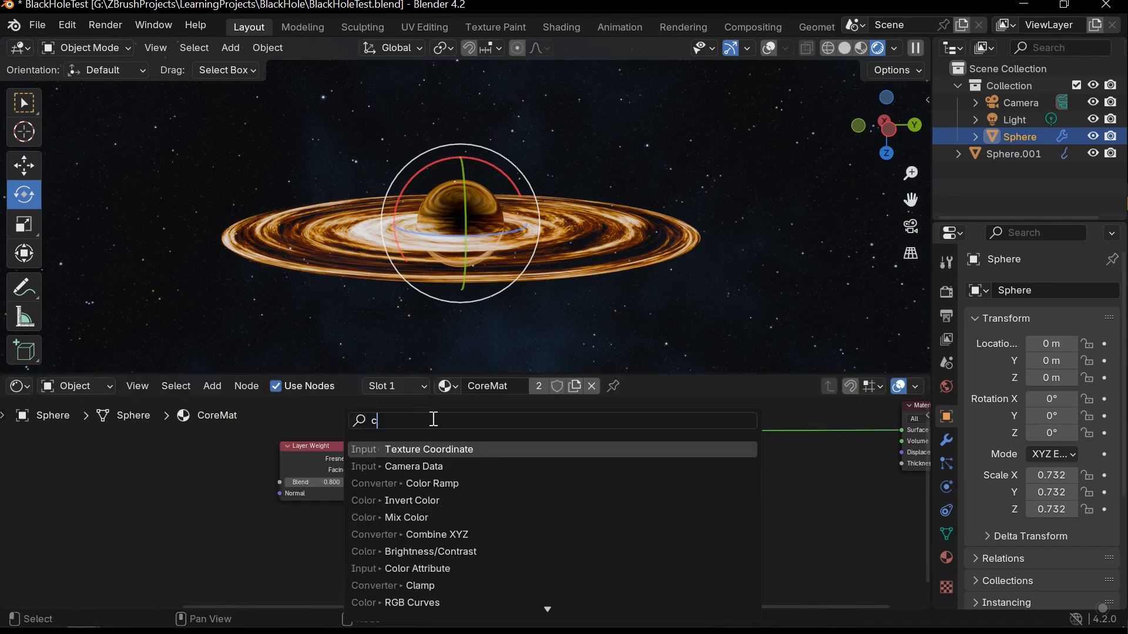
pyautogui.click(439, 484)
pyautogui.click(430, 435)
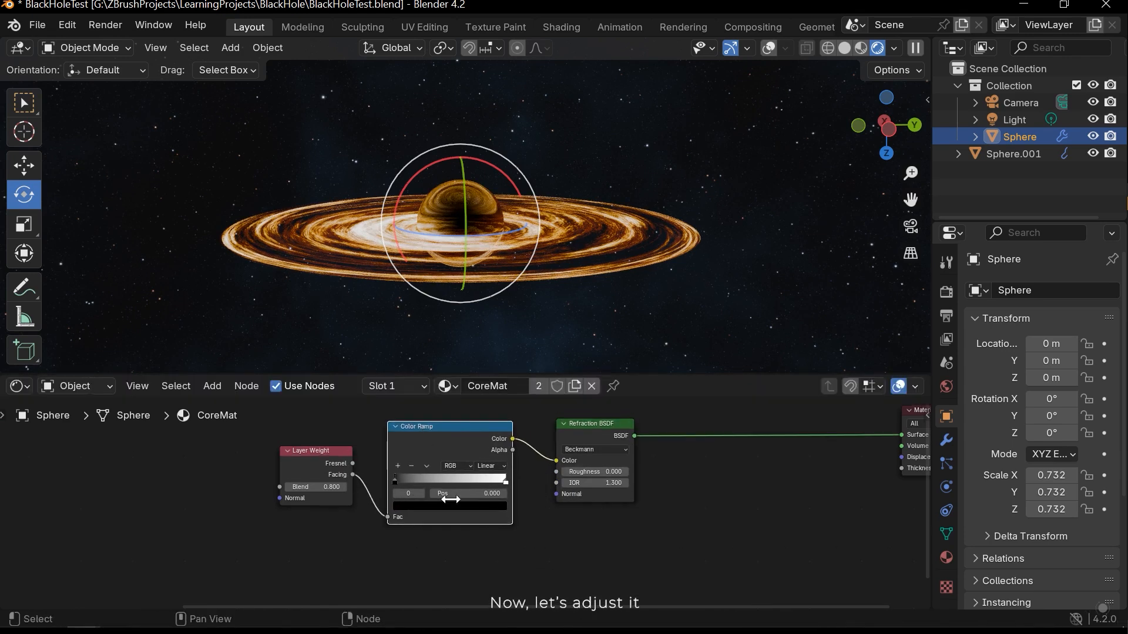
# - Place the core Color Ramp's black stop at 0.278 and its white stop just past the middle of the gradient
pyautogui.scroll(3, 464, 517)
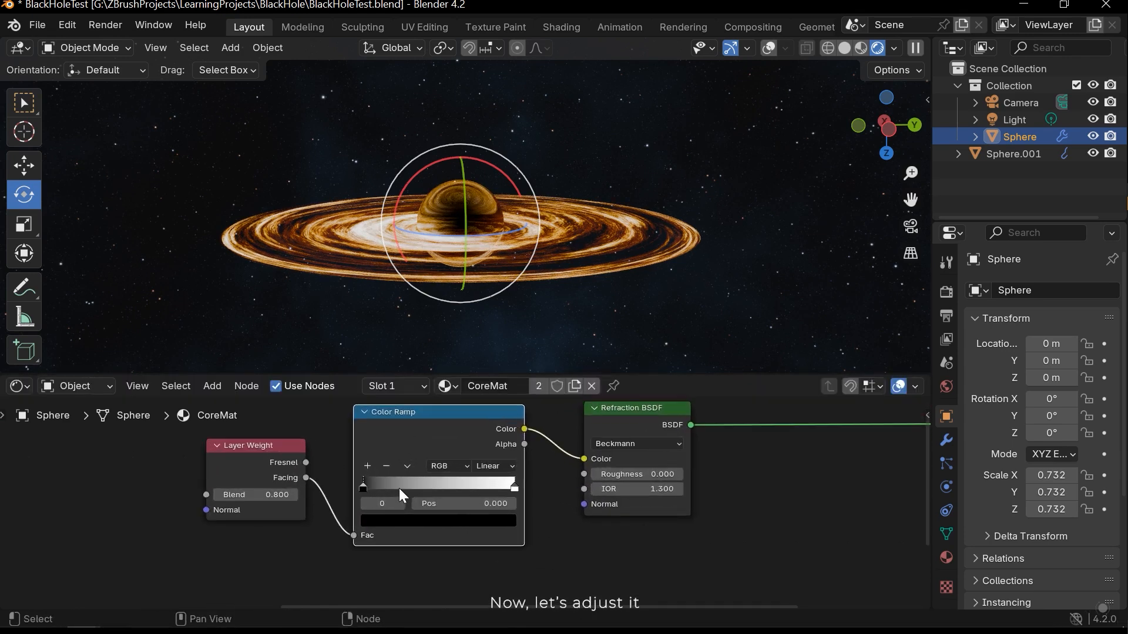
pyautogui.scroll(1, 399, 491)
pyautogui.moveTo(385, 511); pyautogui.dragTo(415, 512)
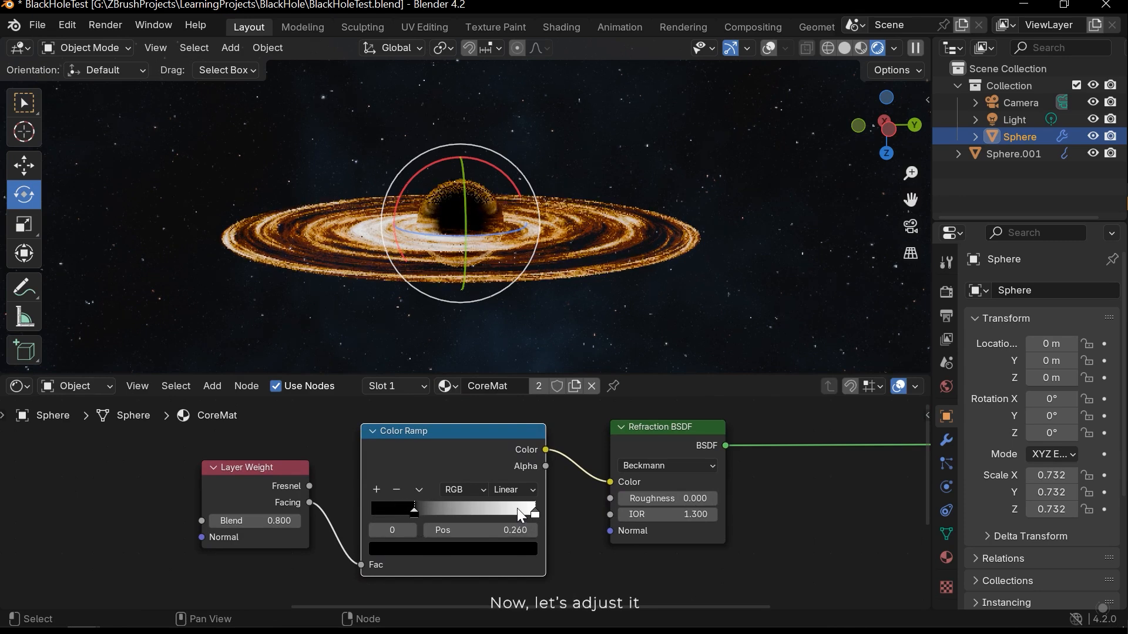
pyautogui.moveTo(534, 514); pyautogui.dragTo(471, 515)
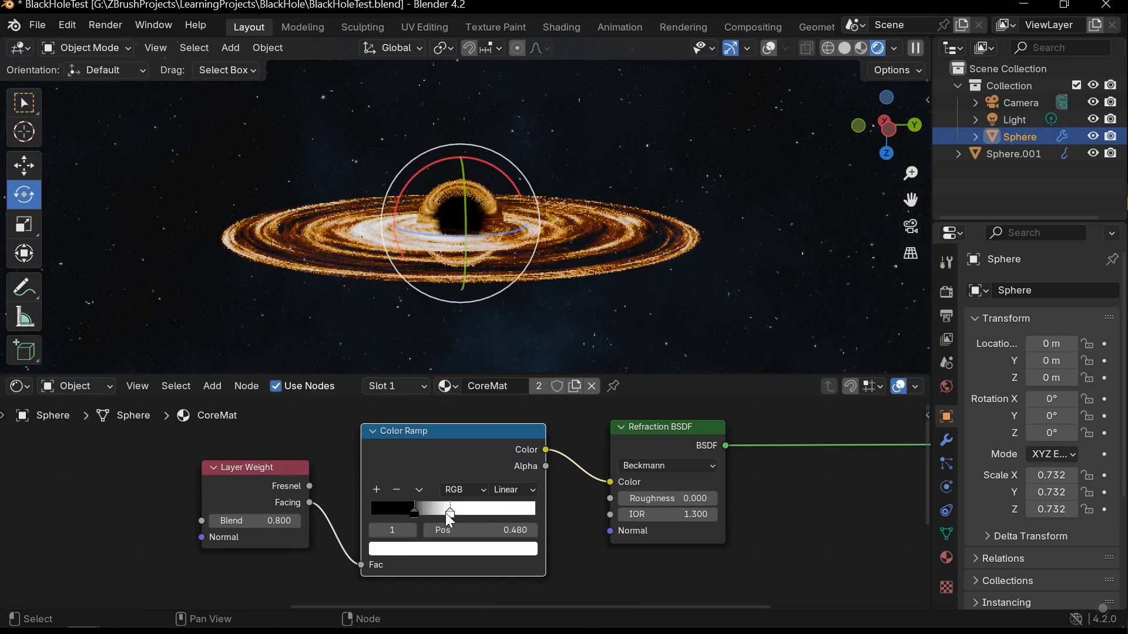
pyautogui.scroll(-1, 425, 491)
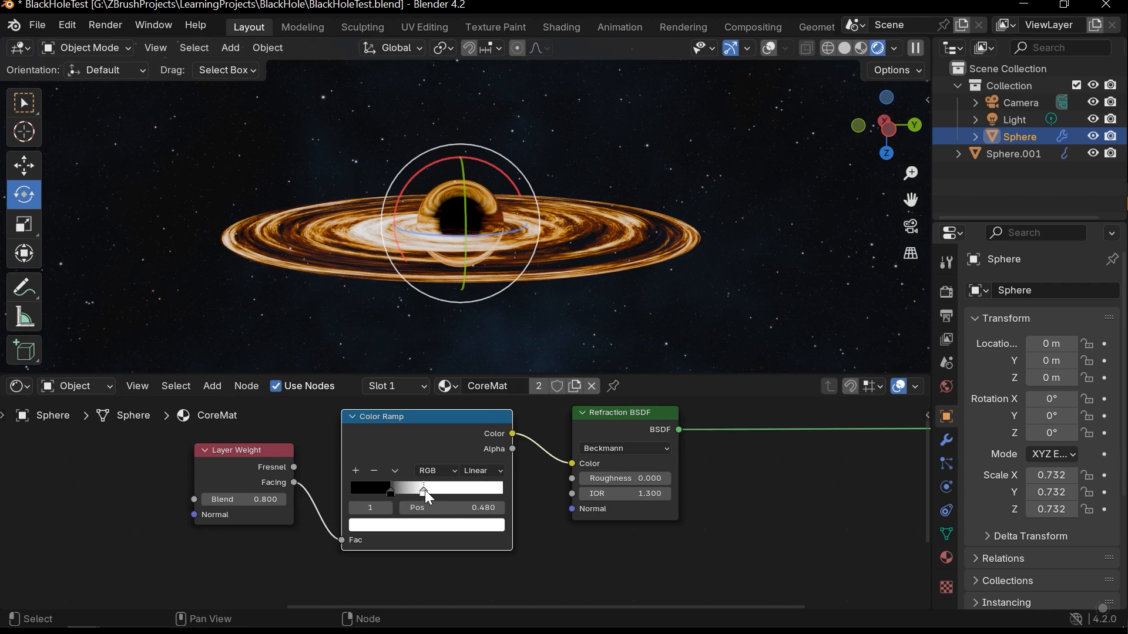
pyautogui.moveTo(425, 493); pyautogui.dragTo(393, 495)
pyautogui.click(392, 491)
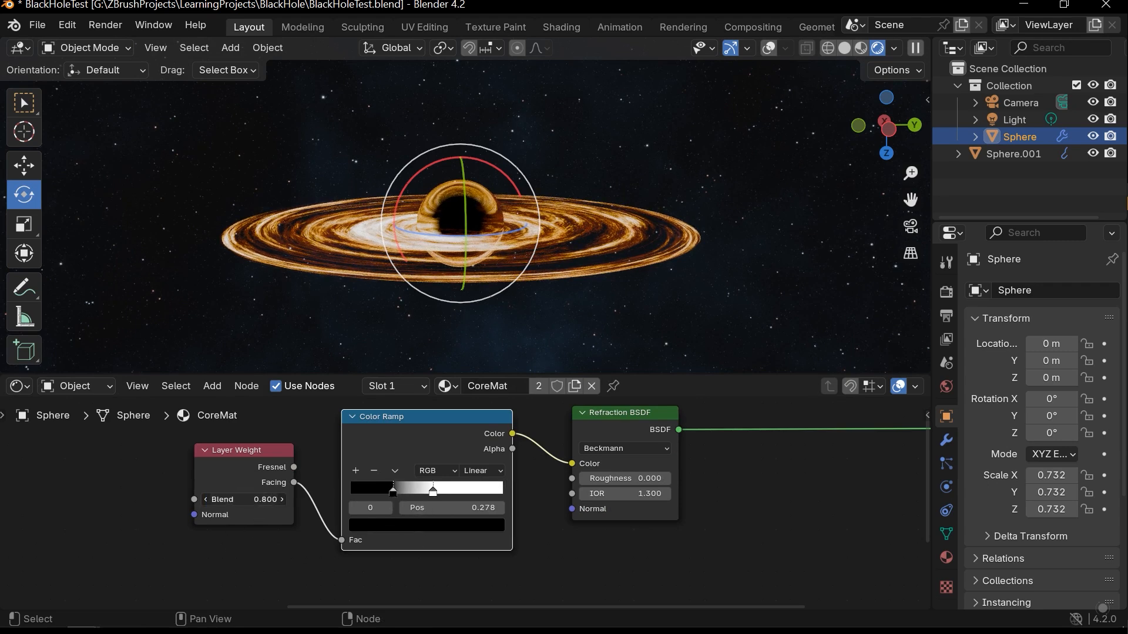
# - Set the Layer Weight's Blend to 0.6 and save the file
pyautogui.press('Return')
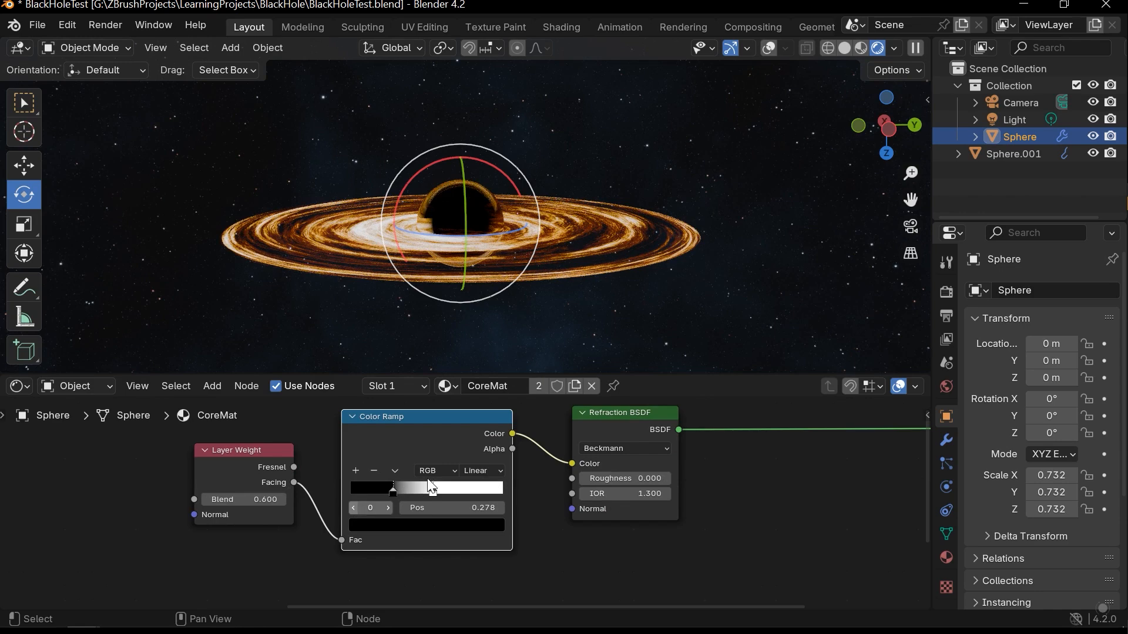
pyautogui.click(592, 146)
pyautogui.moveTo(518, 251); pyautogui.dragTo(495, 234, button='middle')
pyautogui.moveTo(533, 194); pyautogui.dragTo(548, 234, button='middle')
pyautogui.moveTo(488, 261); pyautogui.dragTo(503, 296, button='middle')
pyautogui.moveTo(560, 252); pyautogui.dragTo(582, 246, button='middle')
pyautogui.hotkey('ctrl', 's')
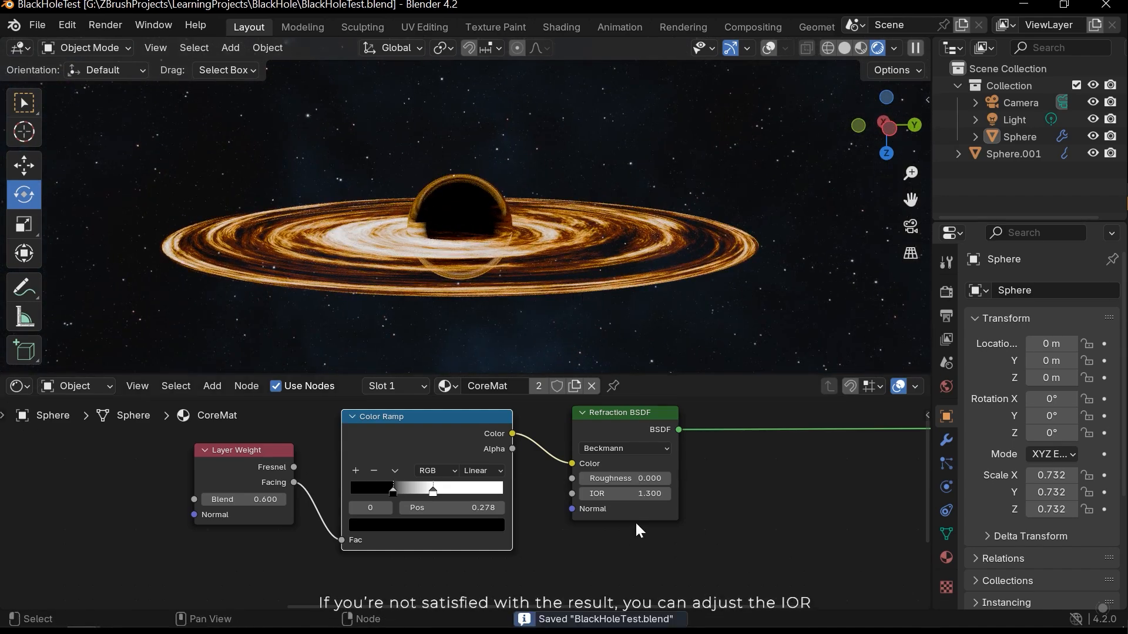
# - Try adjusting the IOR of the core's Refraction BSDF
pyautogui.press('Home')
pyautogui.scroll(3, 462, 509)
pyautogui.moveTo(461, 517)
pyautogui.mouseDown()
pyautogui.moveTo(482, 517)
pyautogui.moveTo(446, 518)
pyautogui.mouseUp()
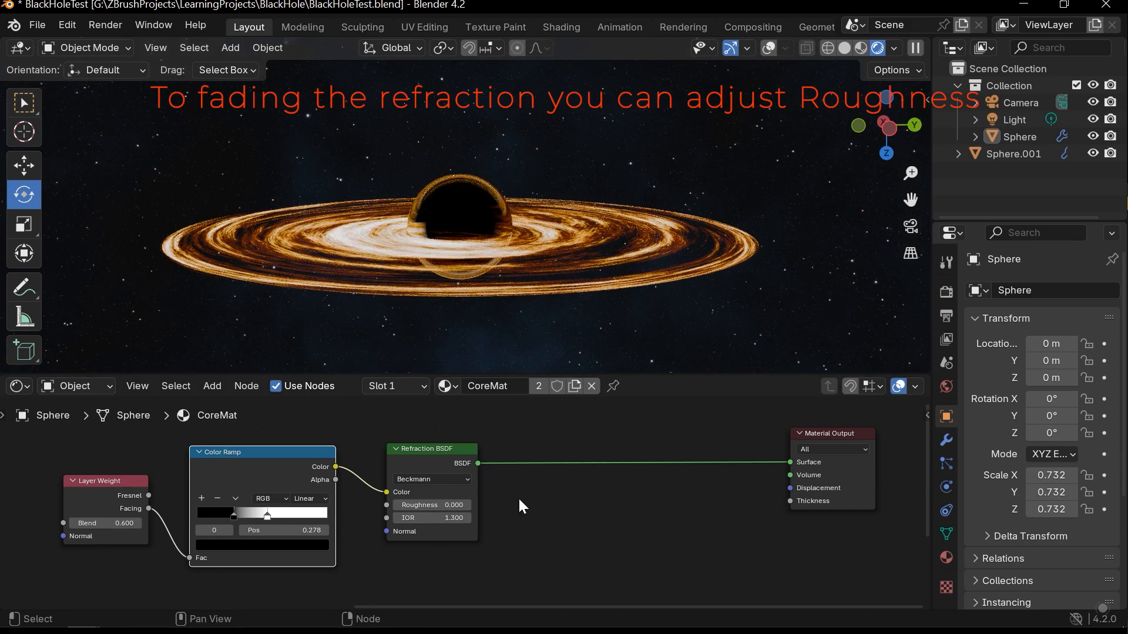
pyautogui.scroll(-2, 538, 488)
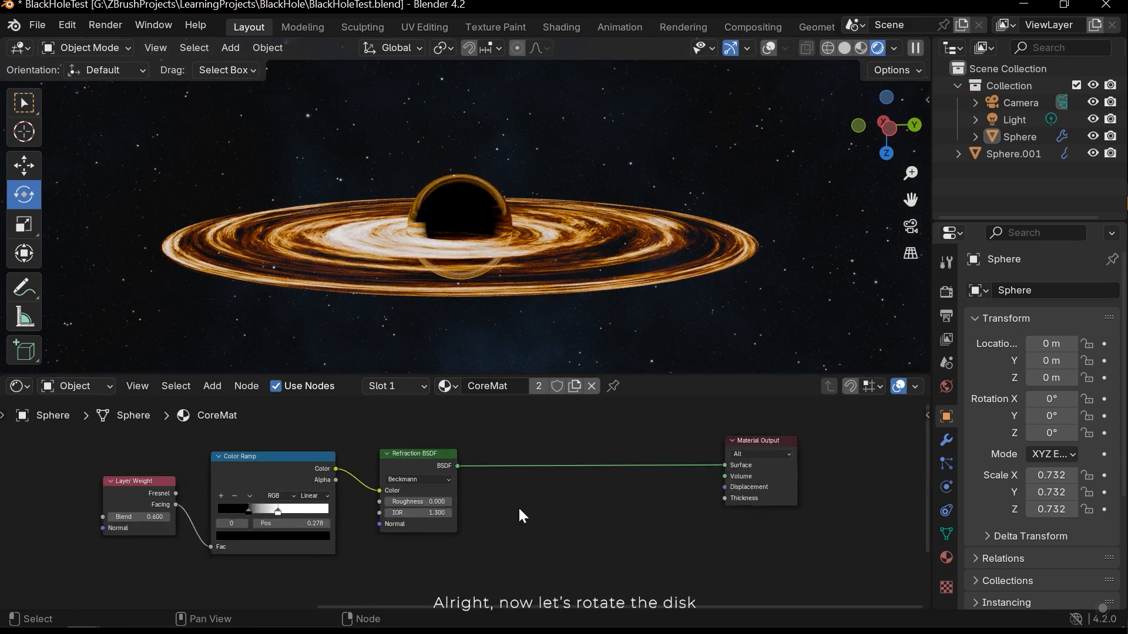
# - Select the disk to bring up its material's node graph and save the file
pyautogui.scroll(1, 519, 509)
pyautogui.moveTo(464, 185); pyautogui.dragTo(574, 304, button='middle')
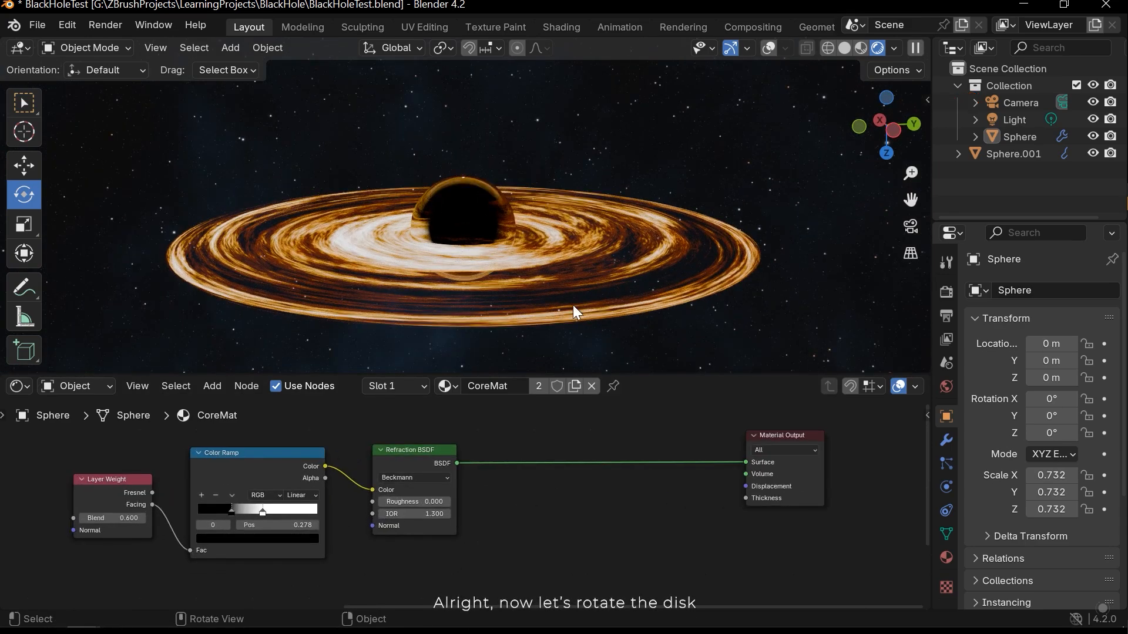
pyautogui.click(574, 305)
pyautogui.scroll(-2, 367, 476)
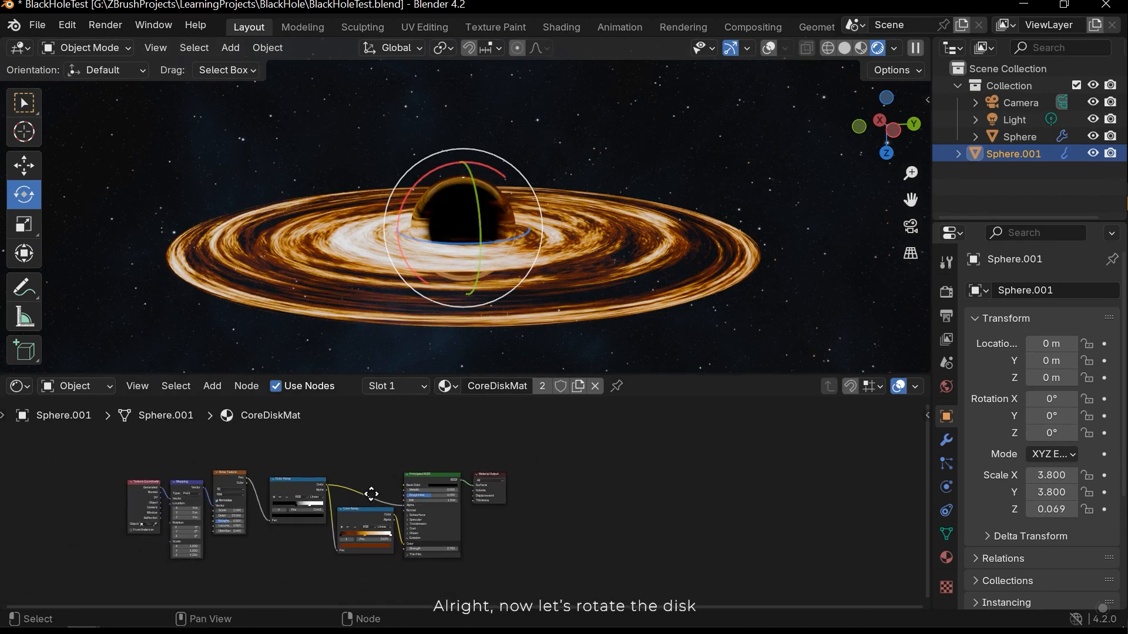
pyautogui.scroll(3, 440, 466)
pyautogui.hotkey('ctrl', 's')
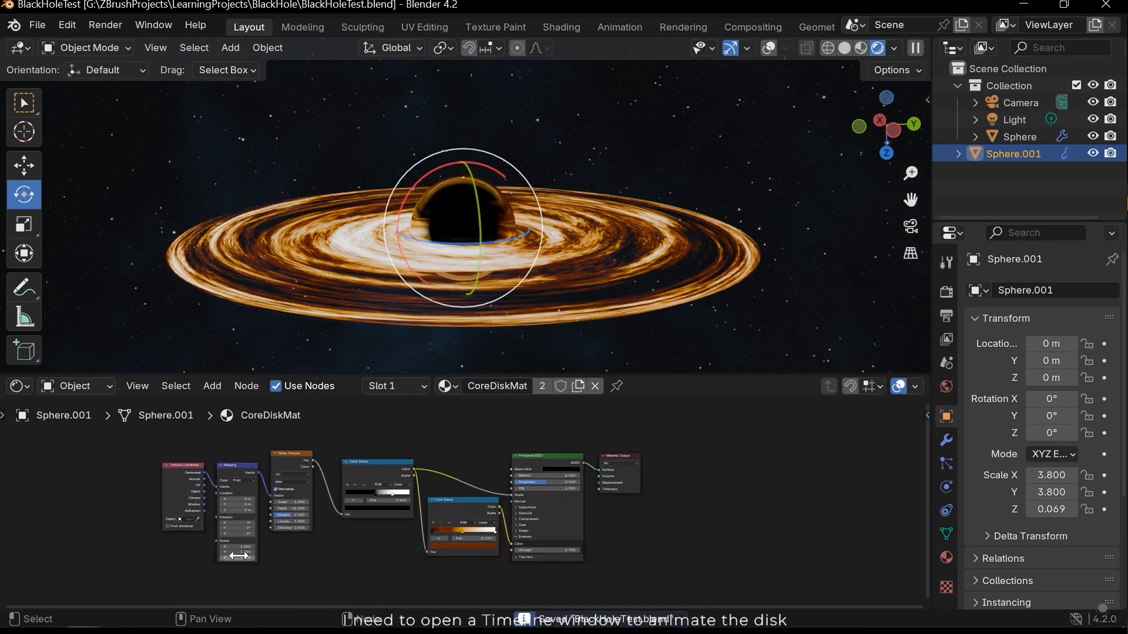
# - Split the Shader Editor horizontally, change the new lower area to a Timeline, and enlarge it slightly
pyautogui.scroll(3, 462, 498)
pyautogui.moveTo(386, 504); pyautogui.dragTo(491, 508, button='middle')
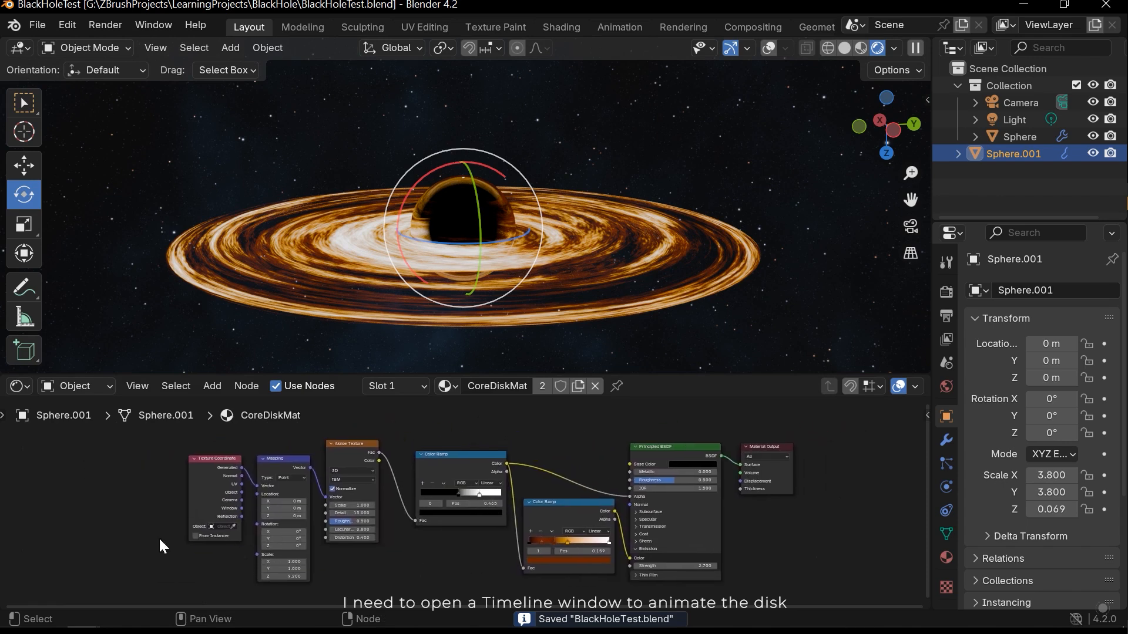
pyautogui.moveTo(5, 604); pyautogui.dragTo(249, 525)
pyautogui.click(26, 561)
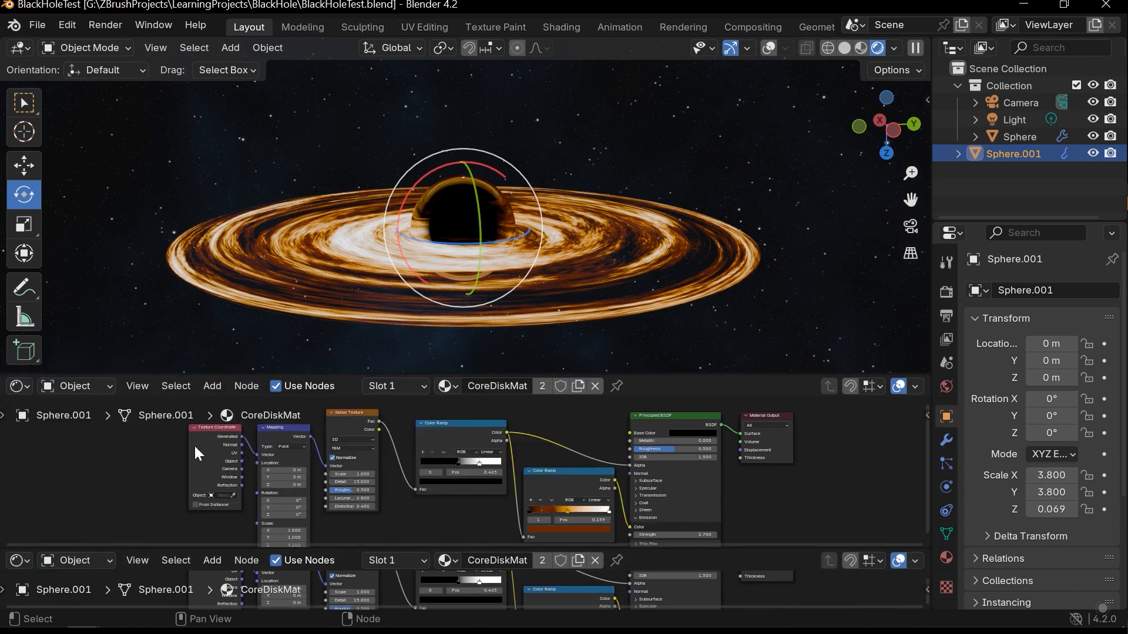
pyautogui.click(22, 561)
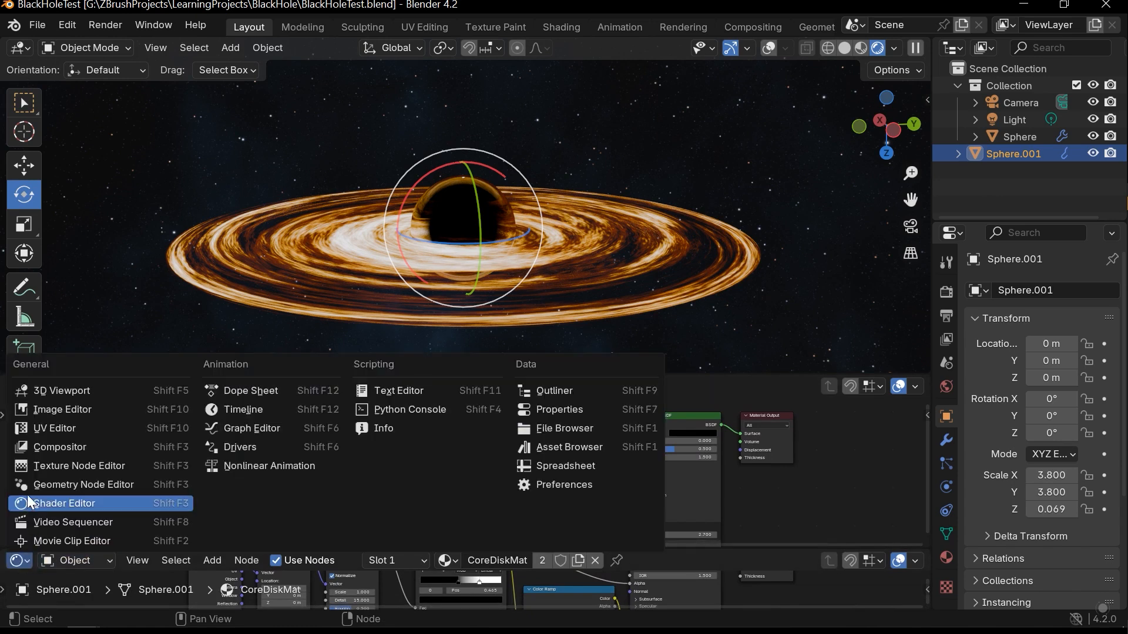
pyautogui.click(251, 410)
pyautogui.moveTo(296, 540); pyautogui.dragTo(299, 517)
# - Enable auto keying and insert a keyframe on the disk material's Mapping rotation at 0° on frame 0
pyautogui.scroll(5, 422, 474)
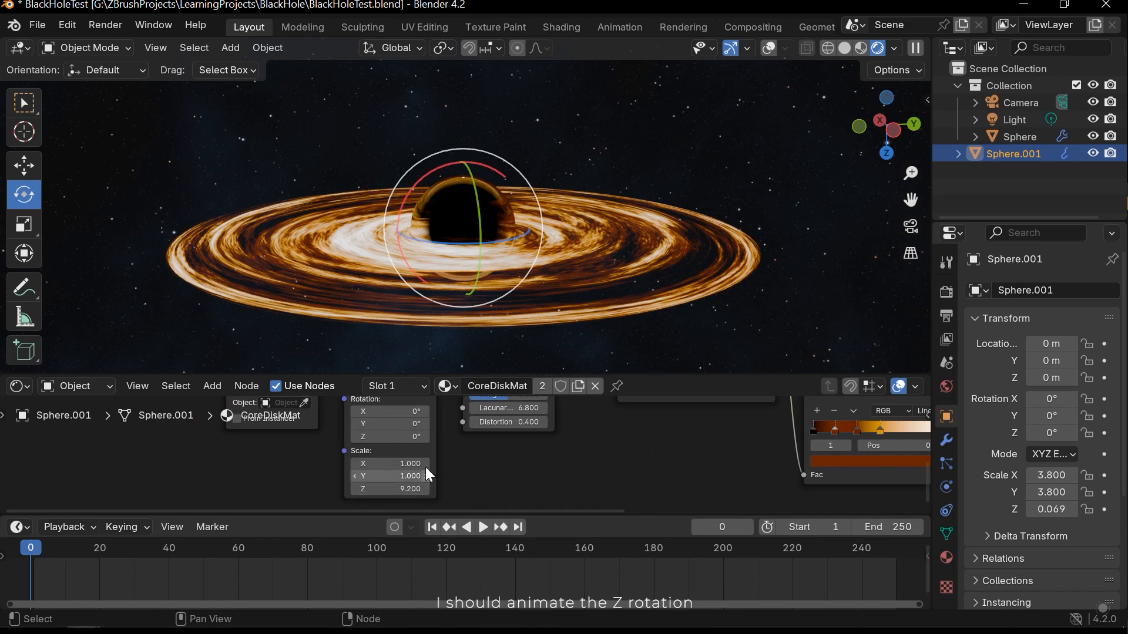
pyautogui.moveTo(421, 473); pyautogui.dragTo(462, 497, button='middle')
pyautogui.moveTo(429, 461); pyautogui.dragTo(511, 460)
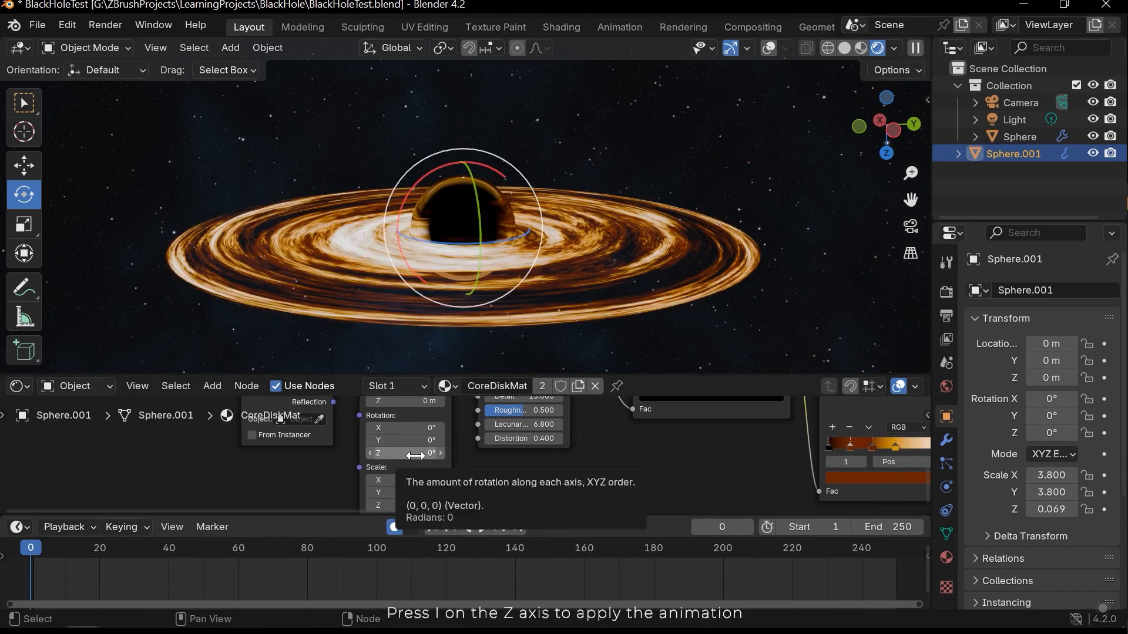
pyautogui.press('i')
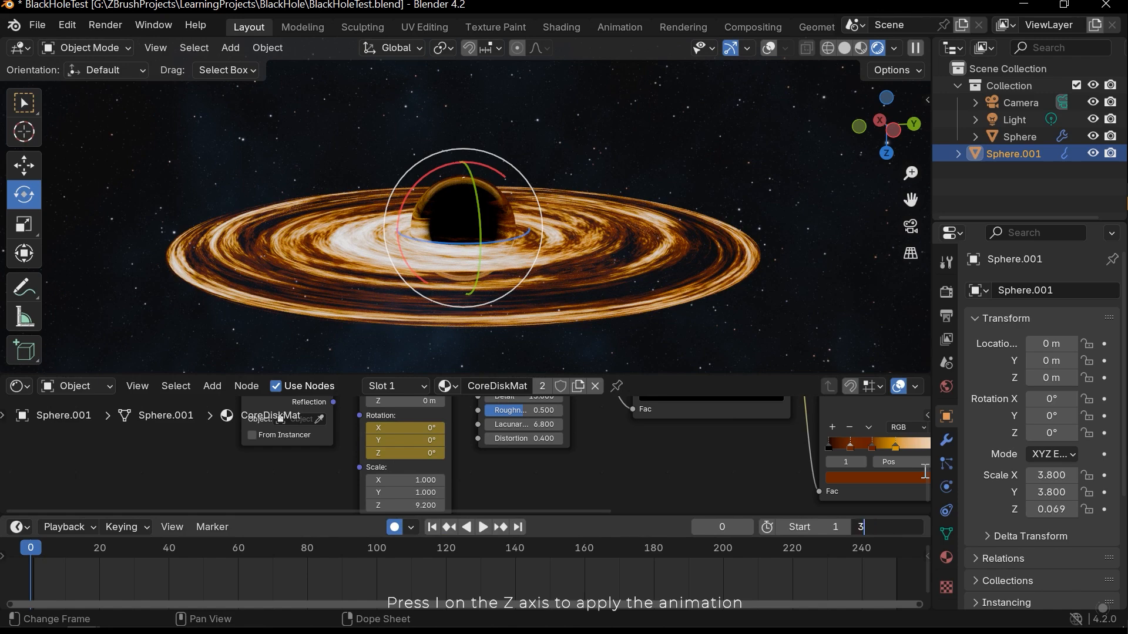
# - Set the animation's end frame to 300 and, at frame 300, set the Mapping node's Z rotation to 50000000°
pyautogui.scroll(-6, 818, 561)
pyautogui.moveTo(836, 550); pyautogui.dragTo(843, 550)
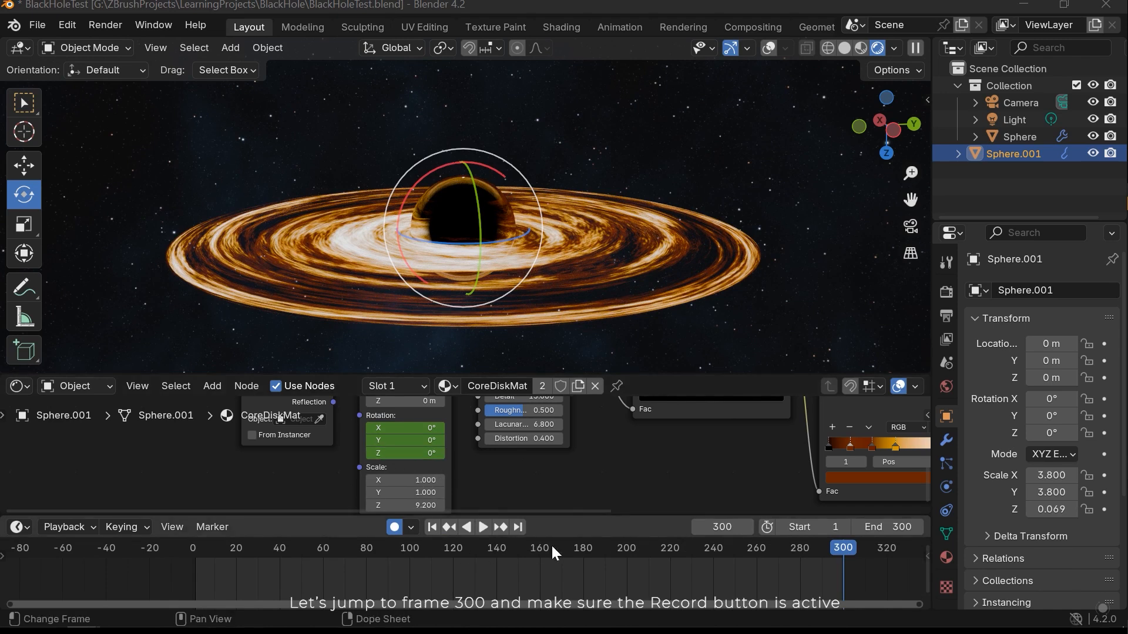
pyautogui.click(412, 452)
pyautogui.write('5000000')
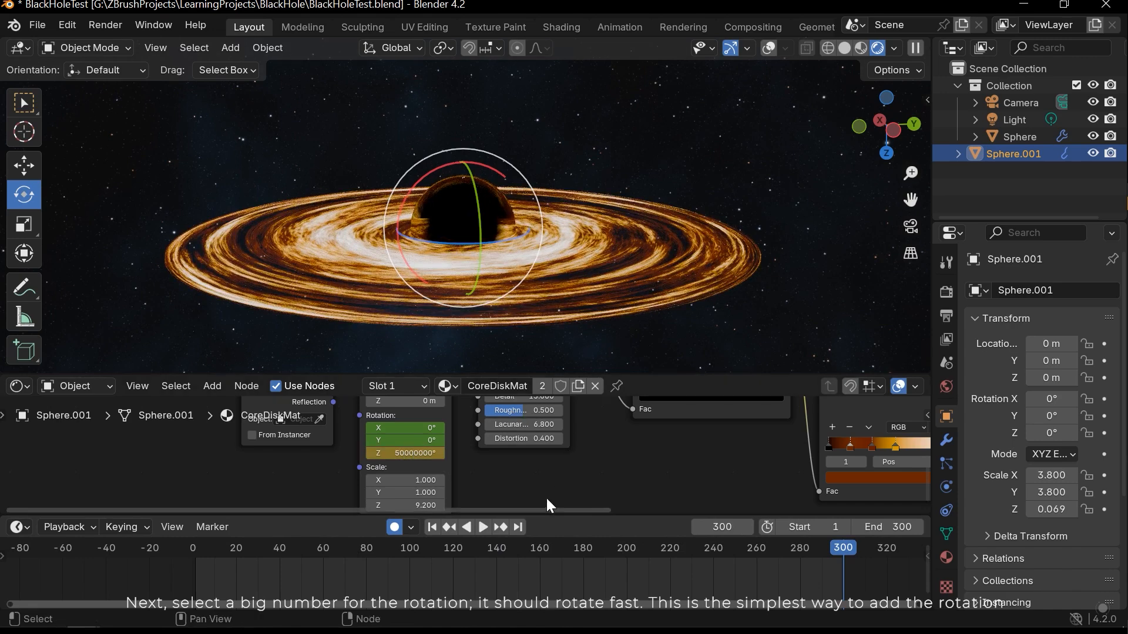
# - Scrub through the timeline up to frame 300 and orbit around the black hole to preview the disk's rotation
pyautogui.moveTo(197, 547); pyautogui.dragTo(847, 547)
pyautogui.moveTo(722, 329); pyautogui.dragTo(526, 252, button='middle')
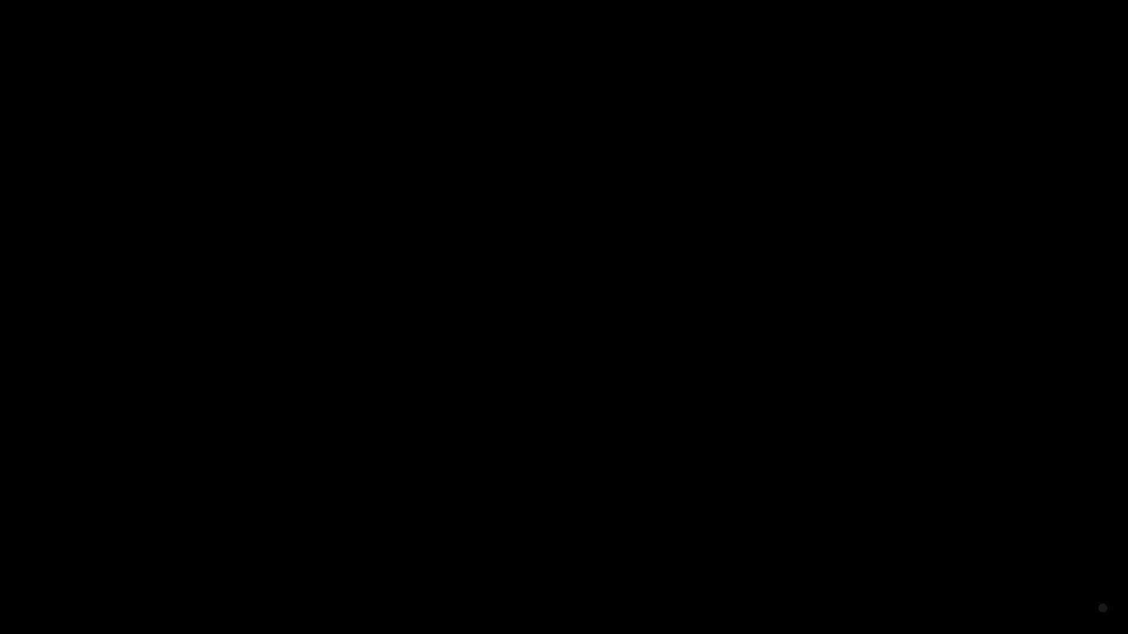